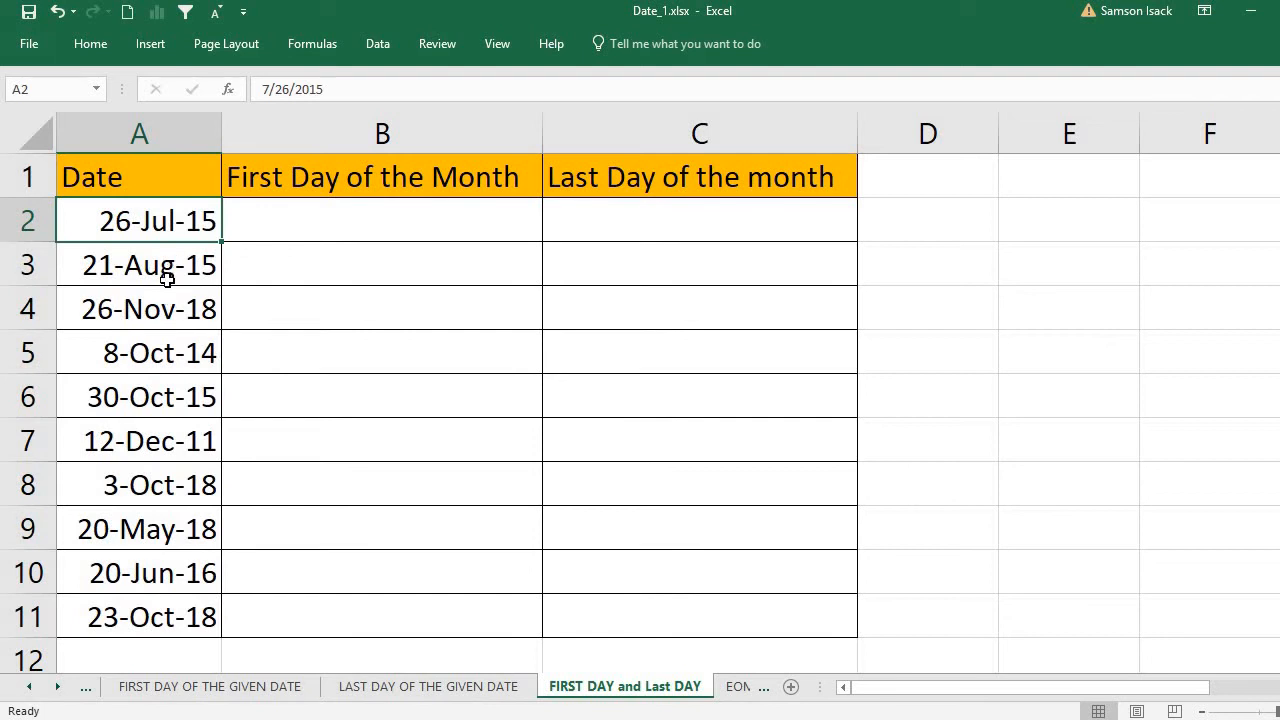
pyautogui.click(168, 279)
pyautogui.click(245, 218)
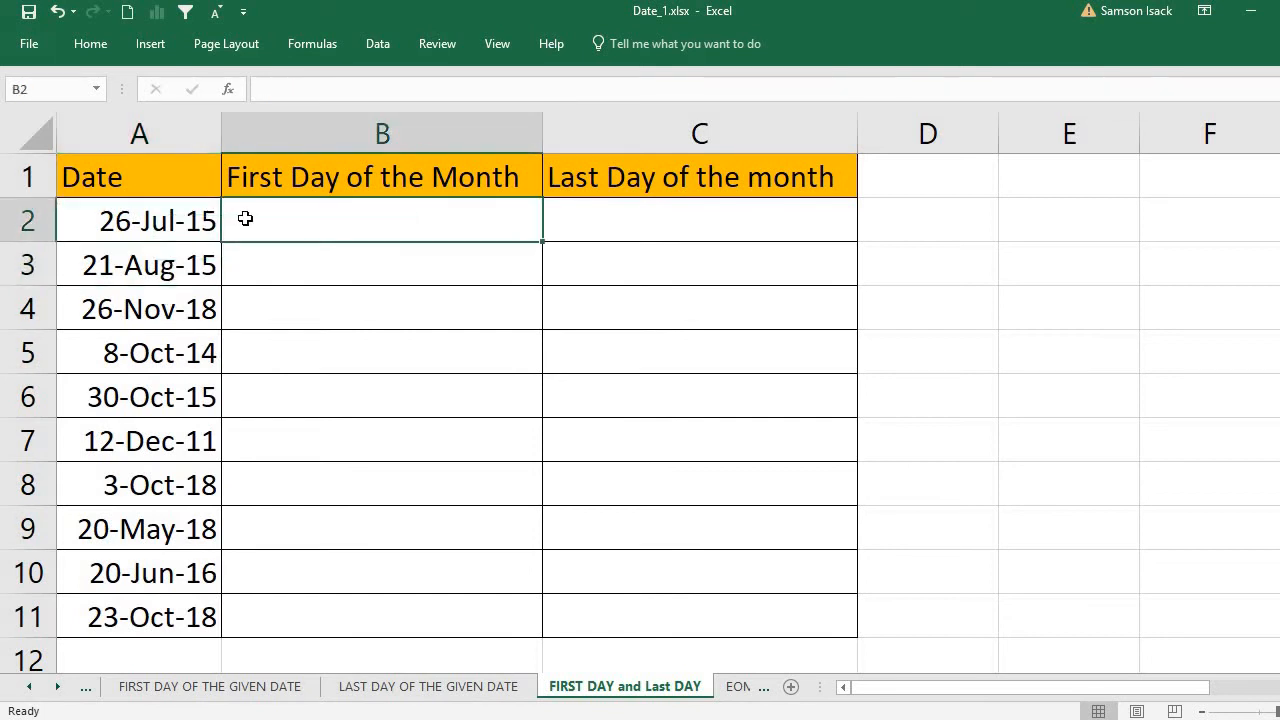
pyautogui.click(171, 228)
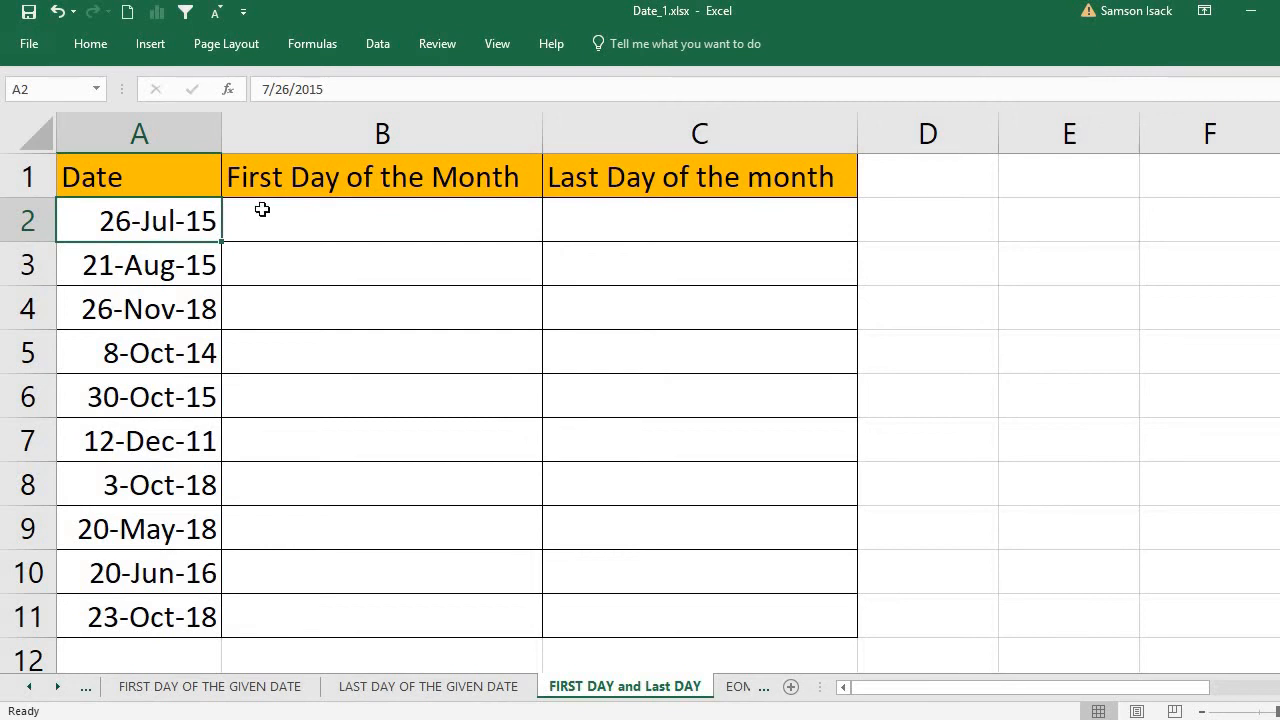
pyautogui.click(607, 230)
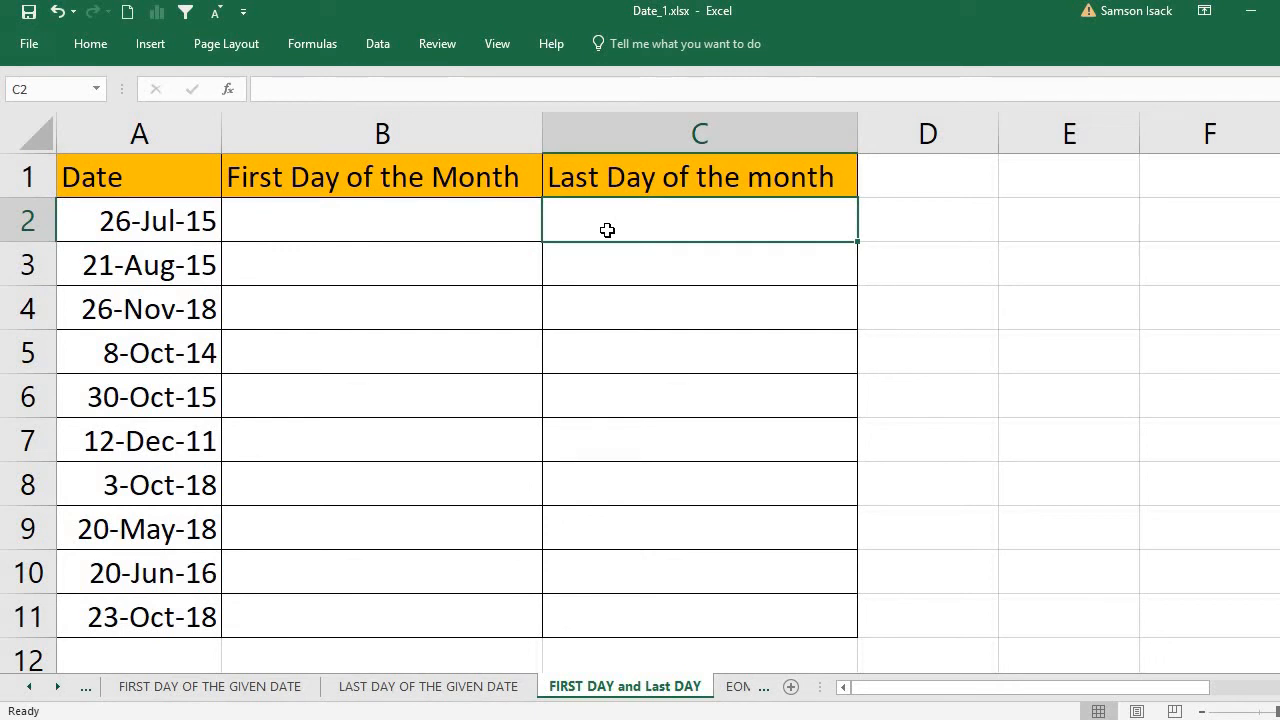
pyautogui.click(143, 226)
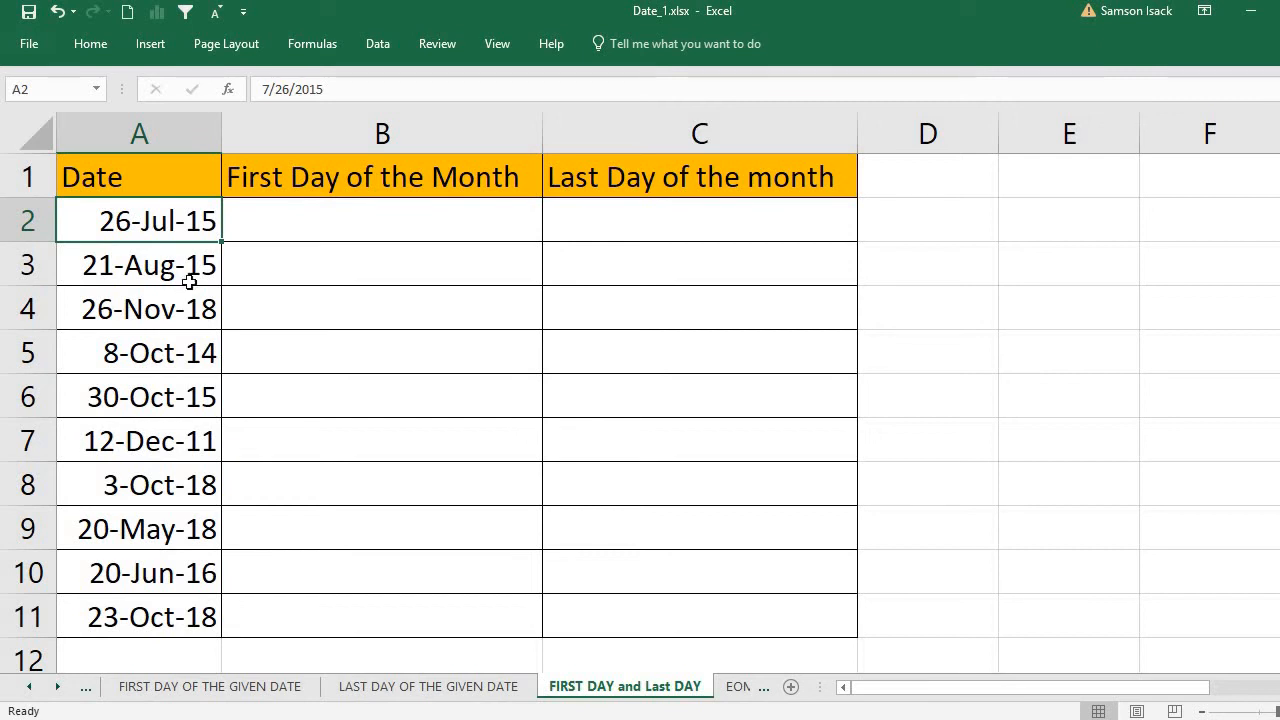
# Enter the formula =EOMONTH(A2,0) in cell B2 under First Day of the Month.
pyautogui.click(300, 229)
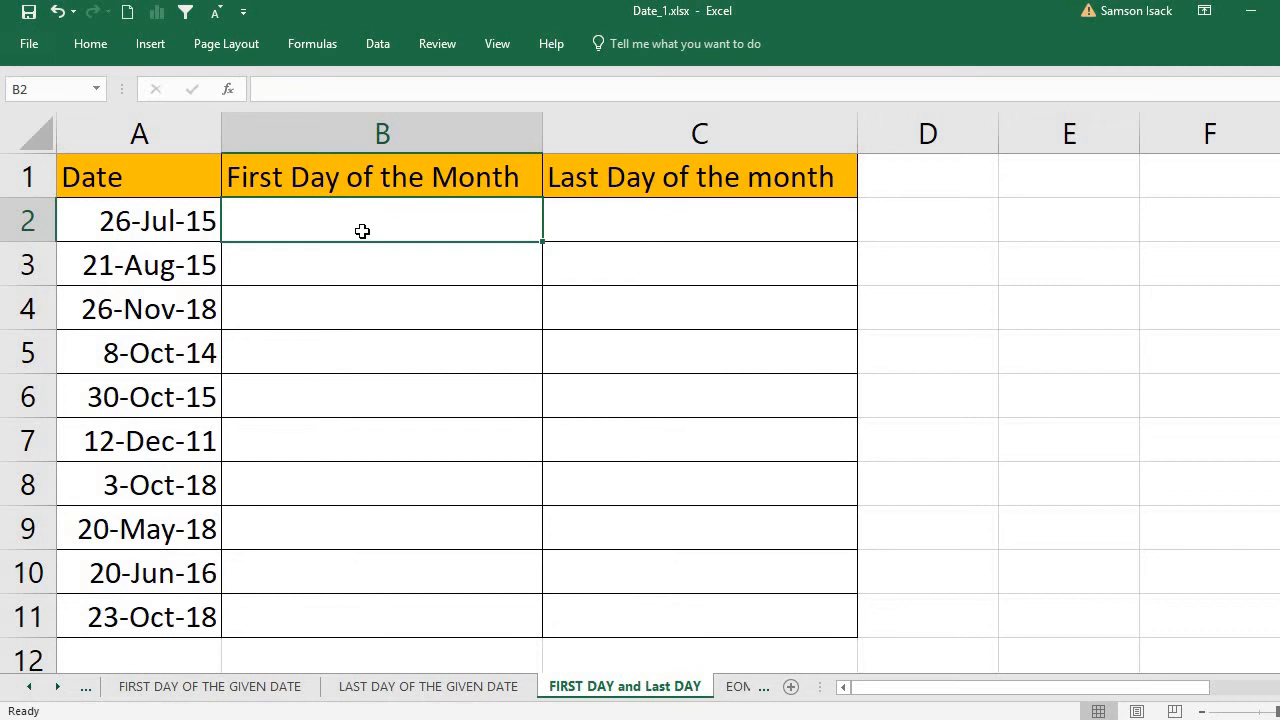
pyautogui.write('=')
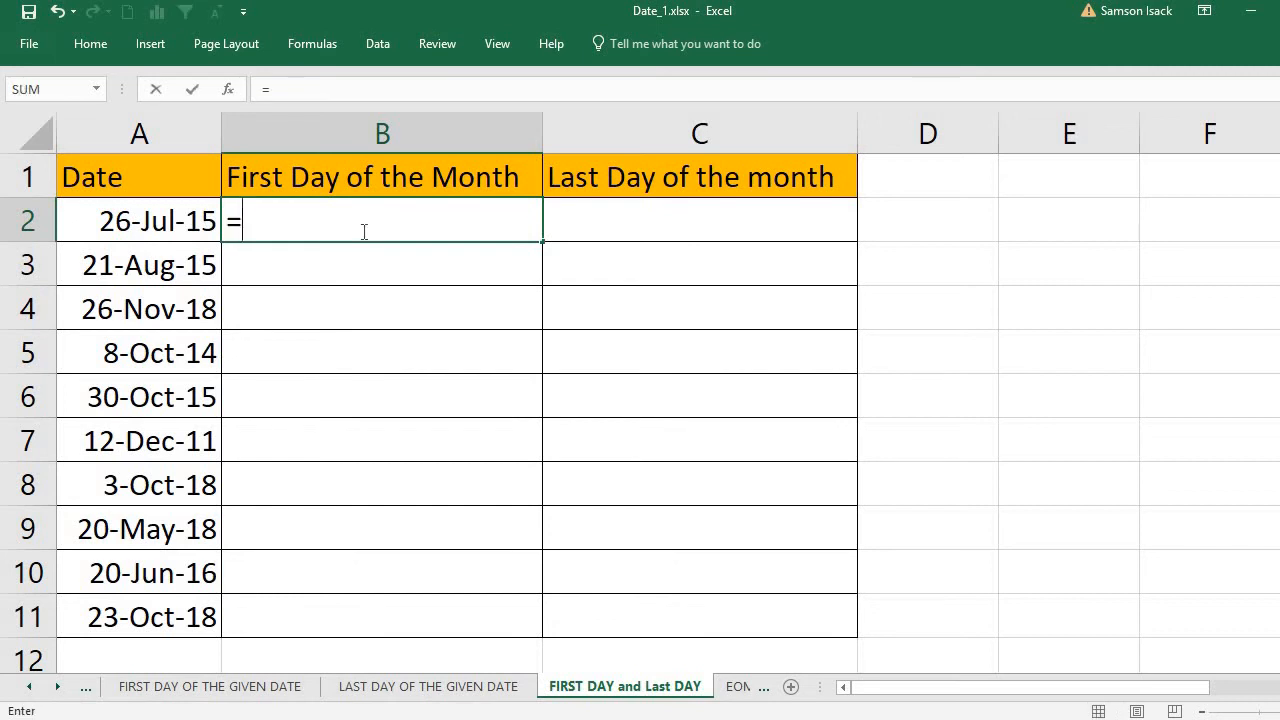
pyautogui.write('E')
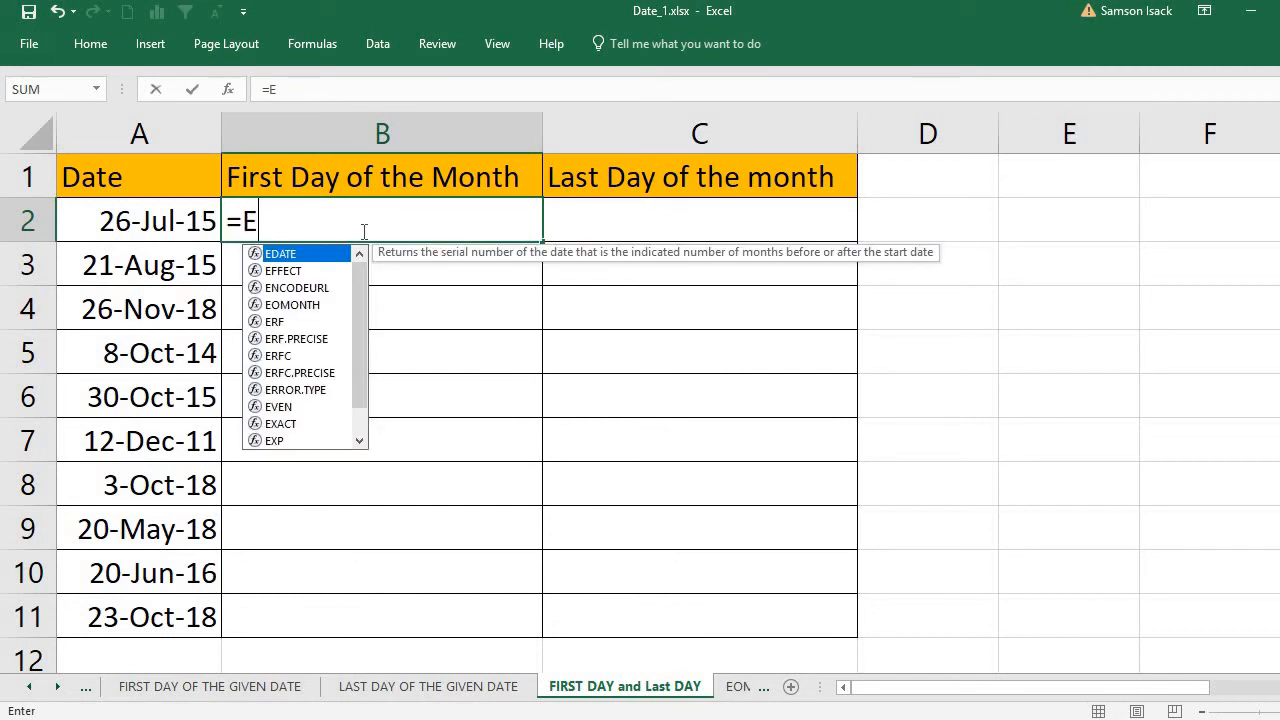
pyautogui.write('OMONTH')
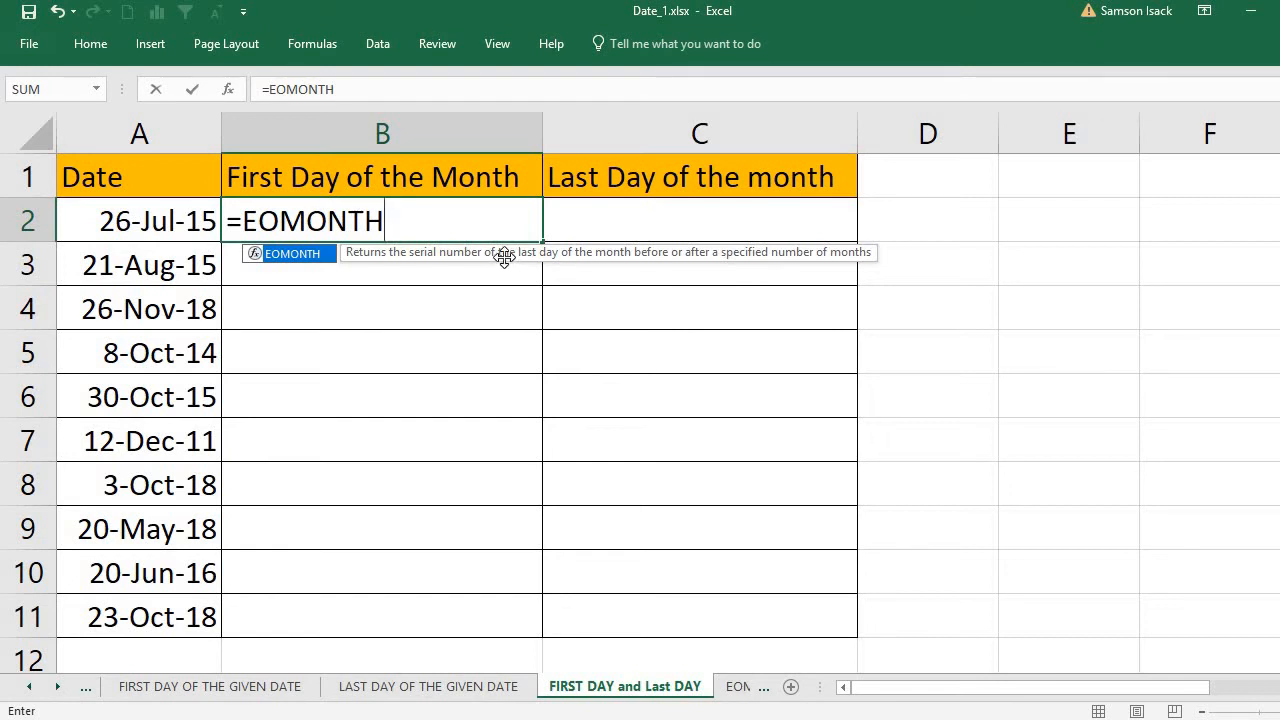
pyautogui.write('(')
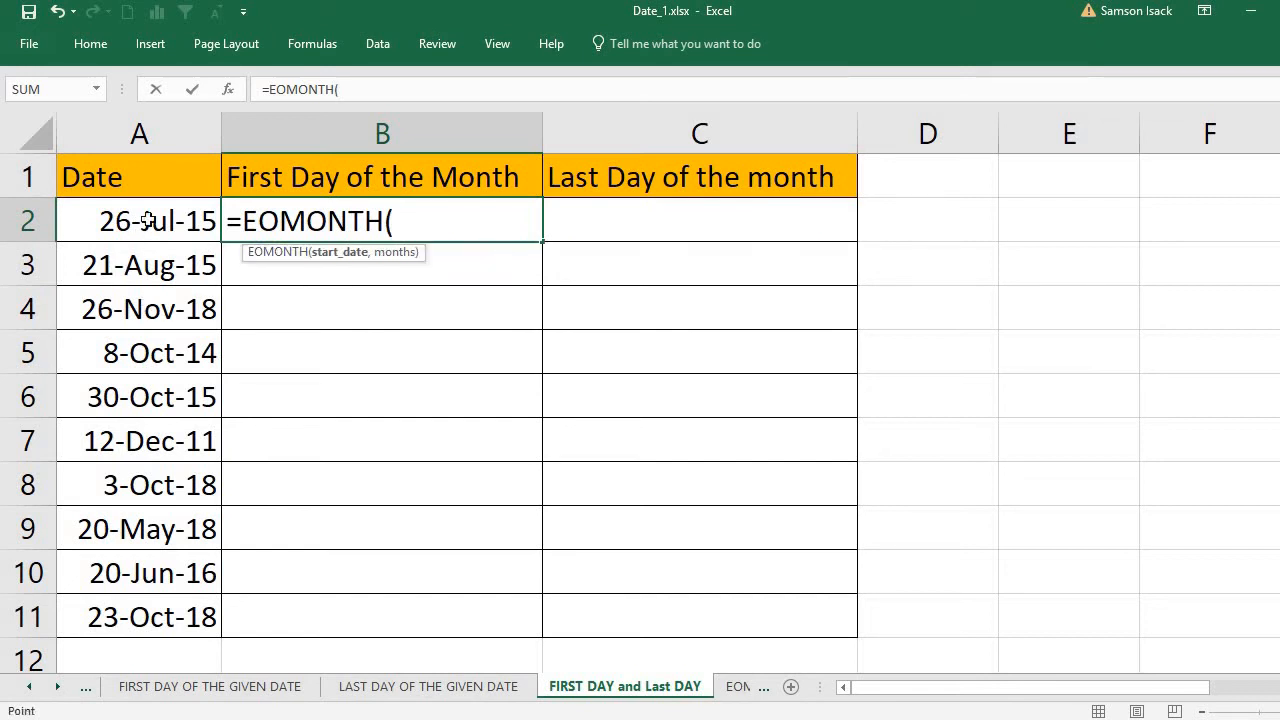
pyautogui.click(141, 228)
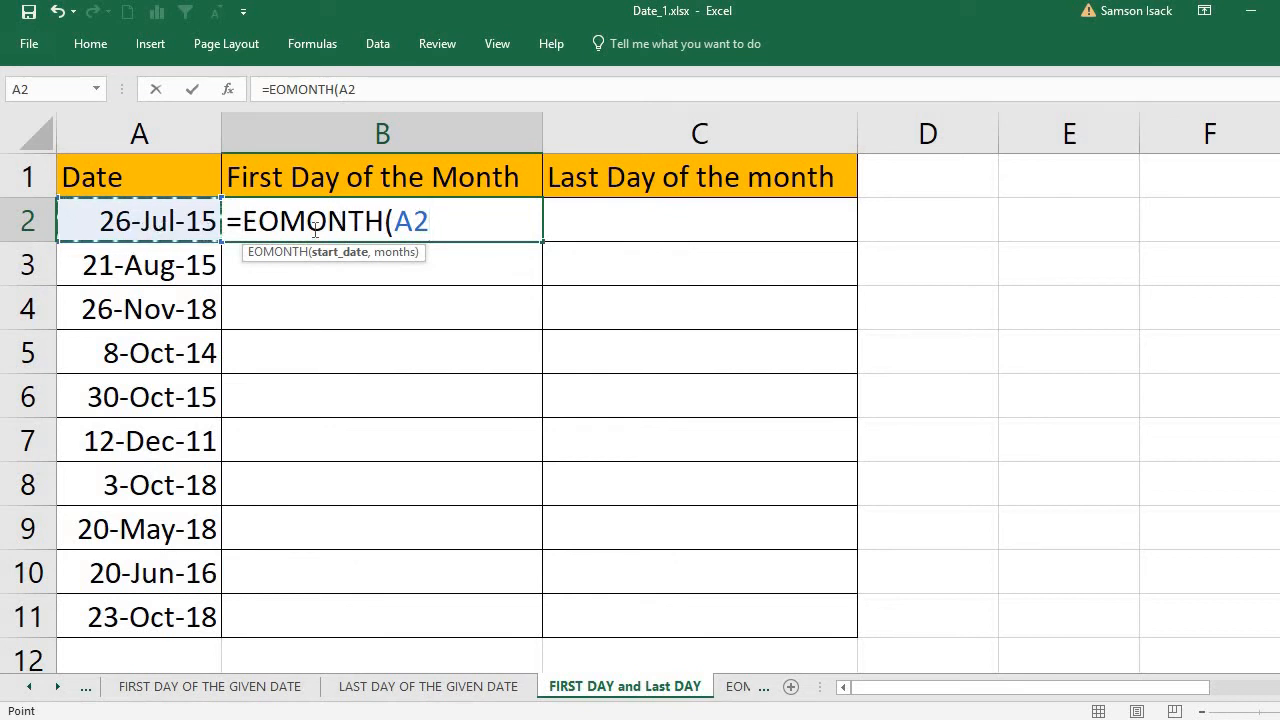
pyautogui.write(')')
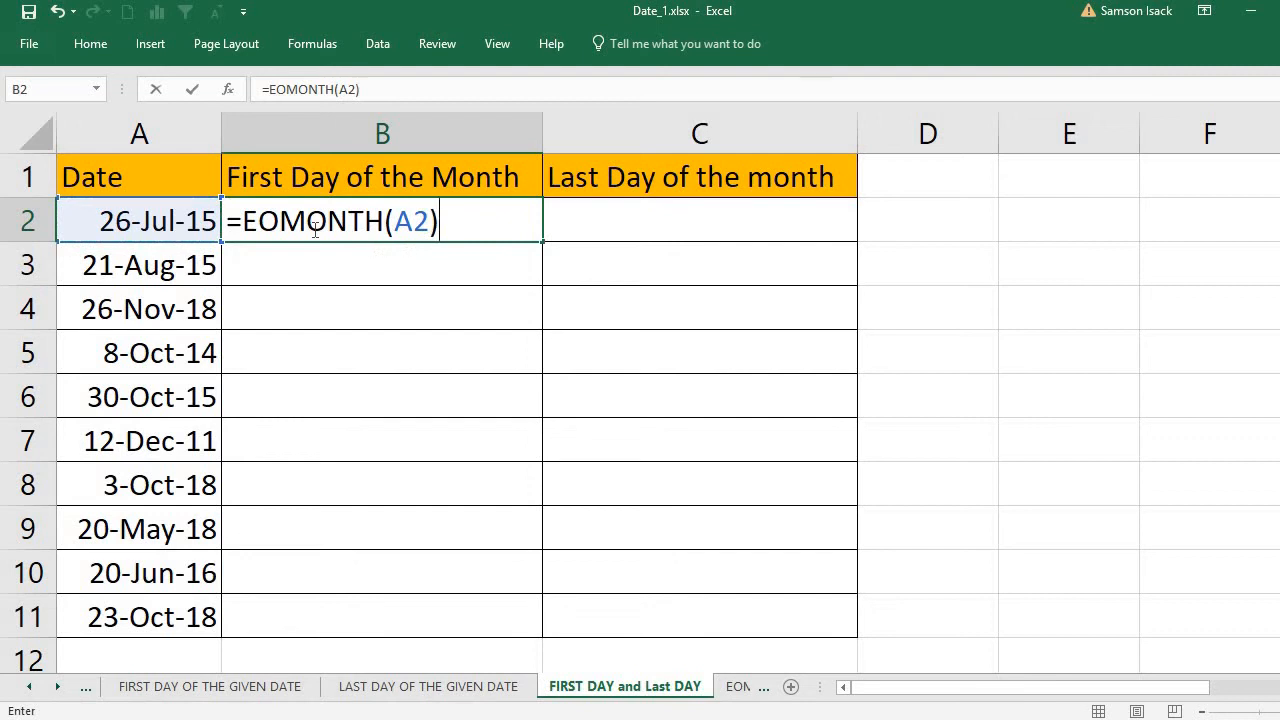
pyautogui.press('BackSpace')
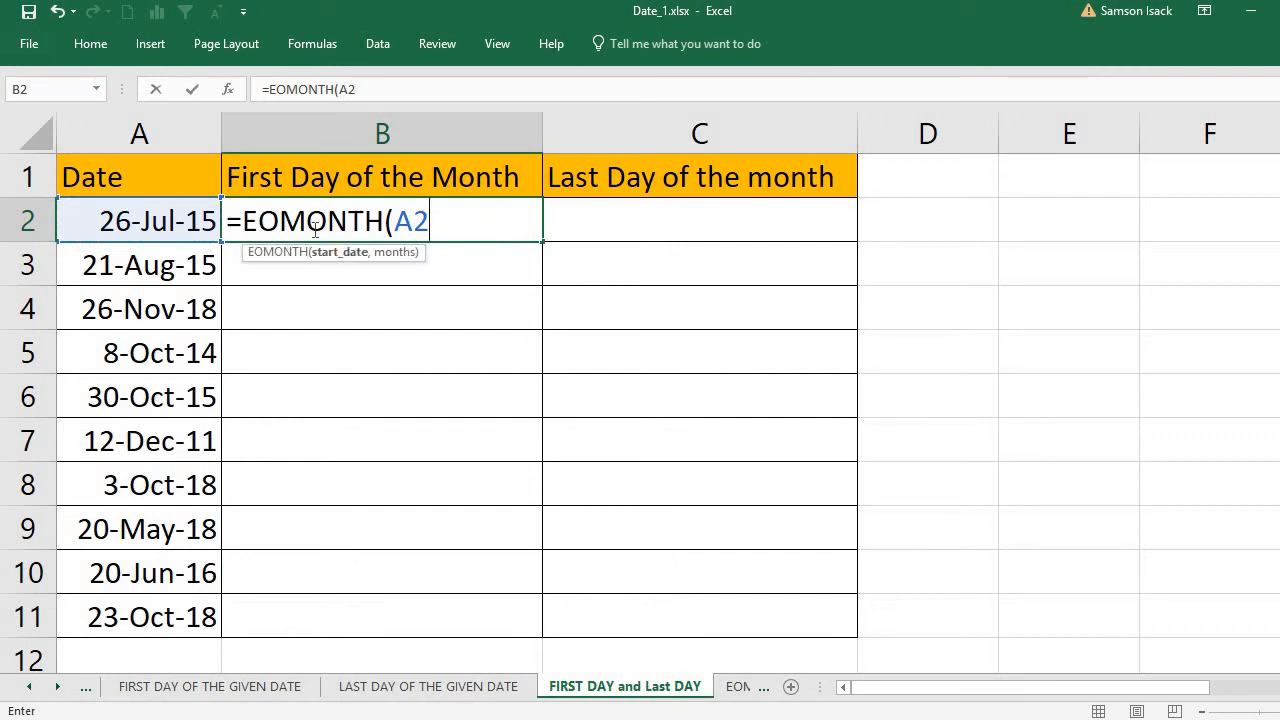
pyautogui.write(',')
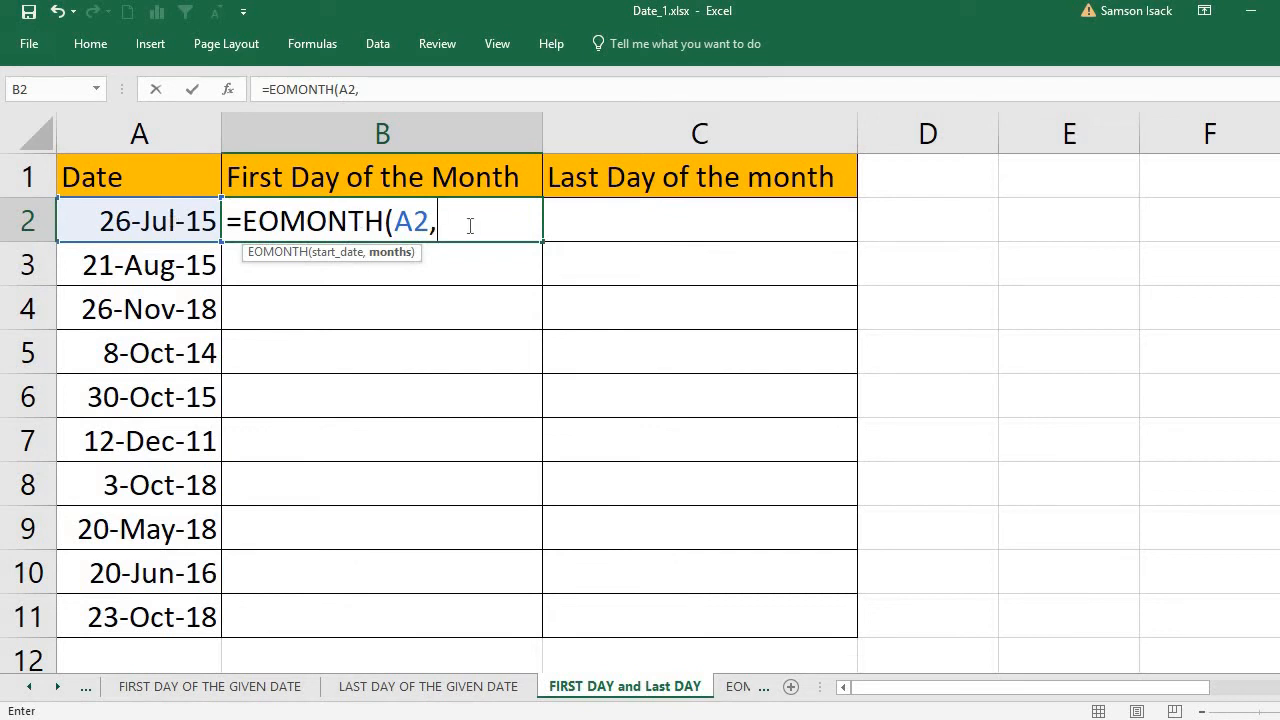
pyautogui.write('0)')
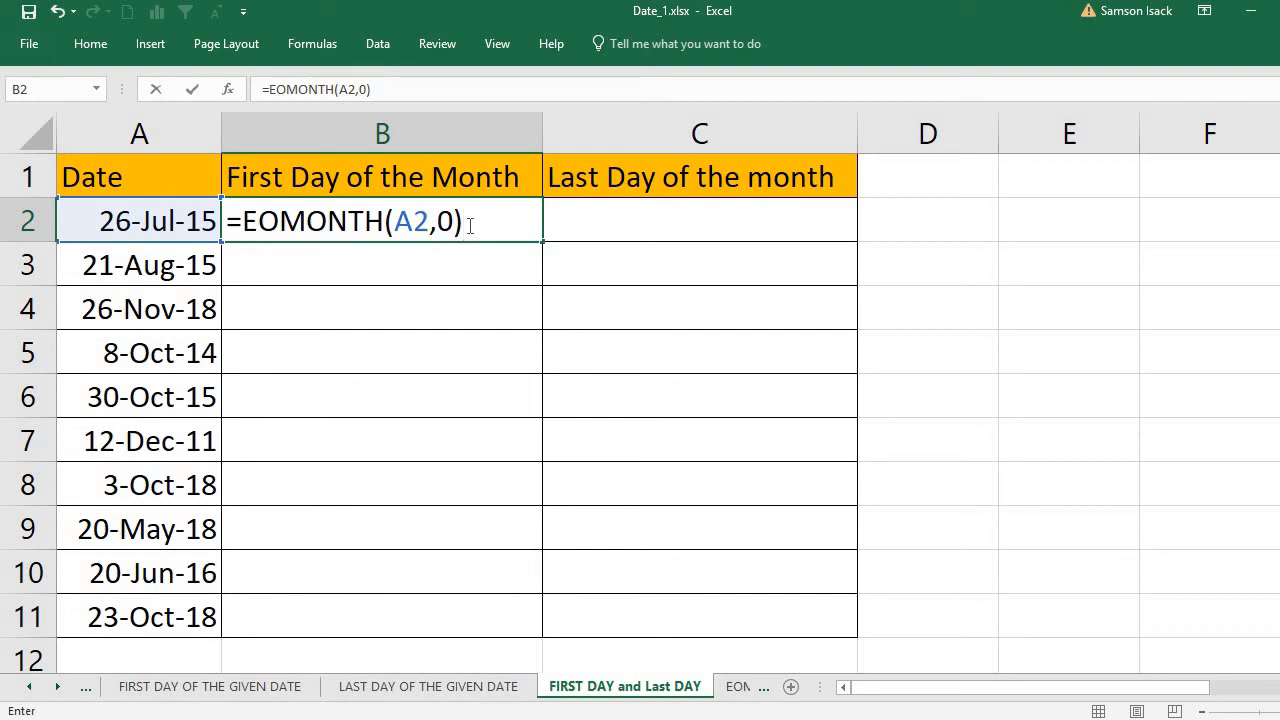
pyautogui.press('Return')
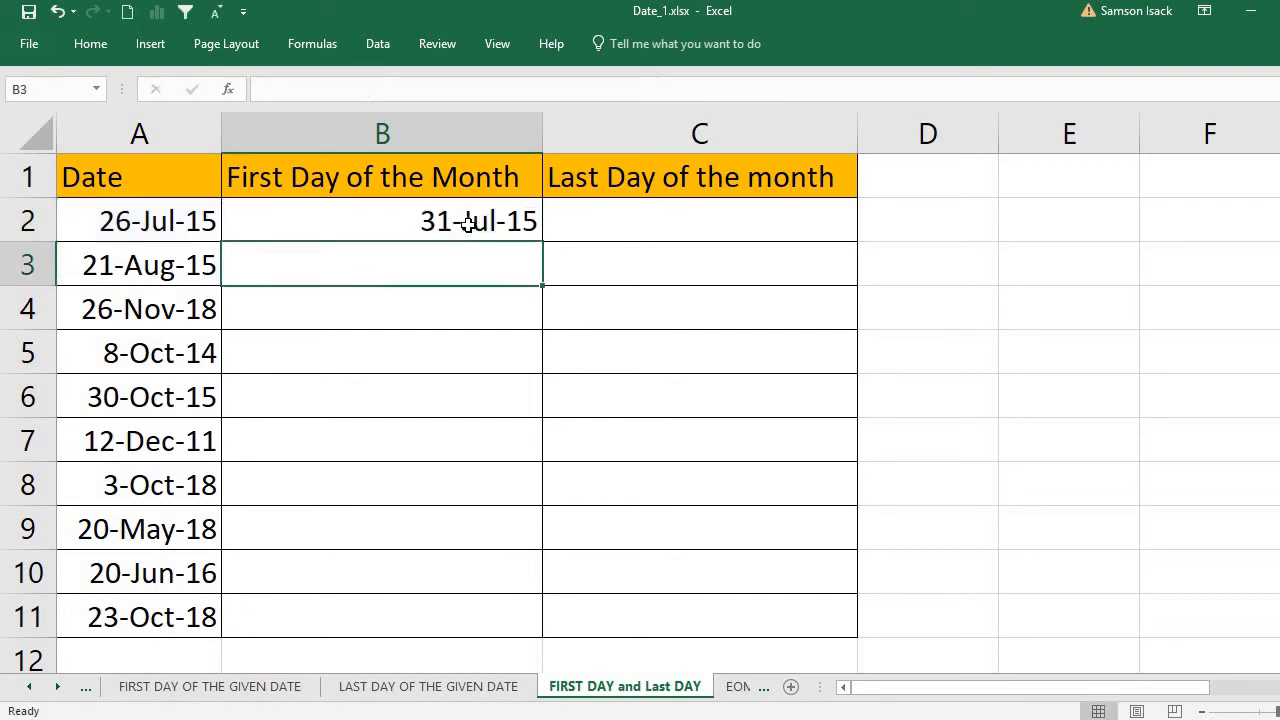
# Change the months argument of the EOMONTH formula in B2 to 1.
pyautogui.click(470, 224)
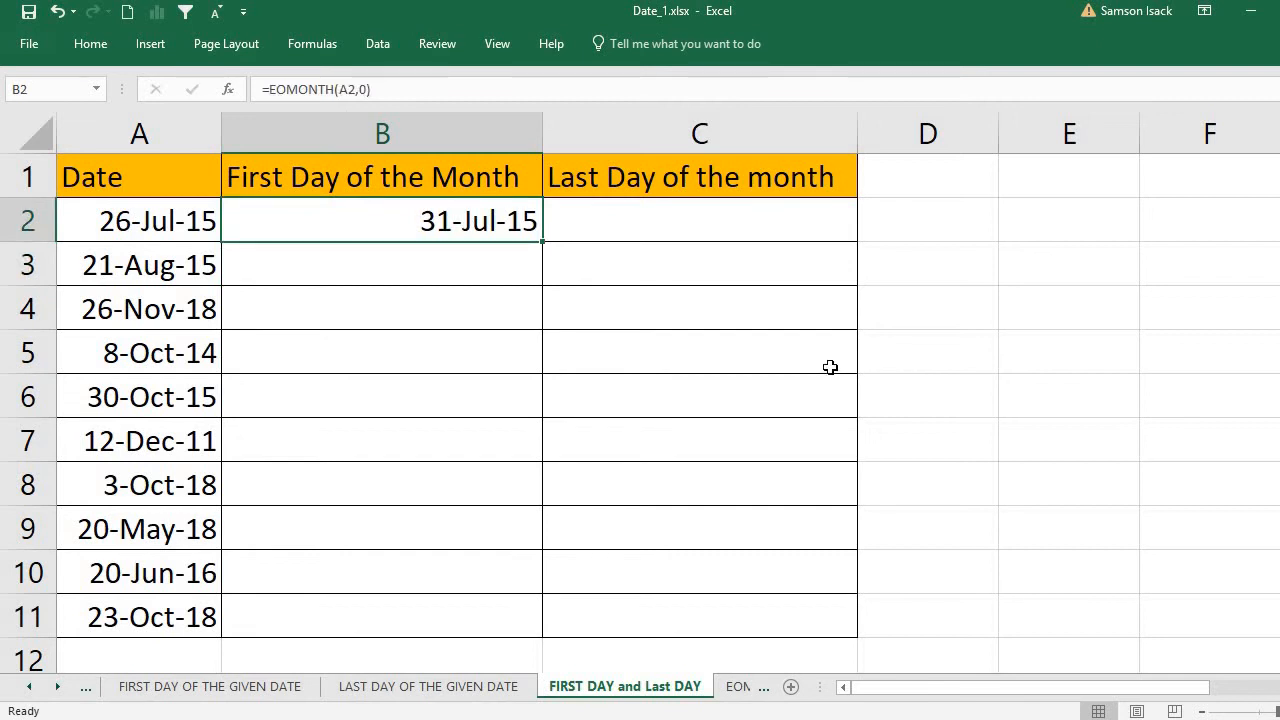
pyautogui.doubleClick(455, 218)
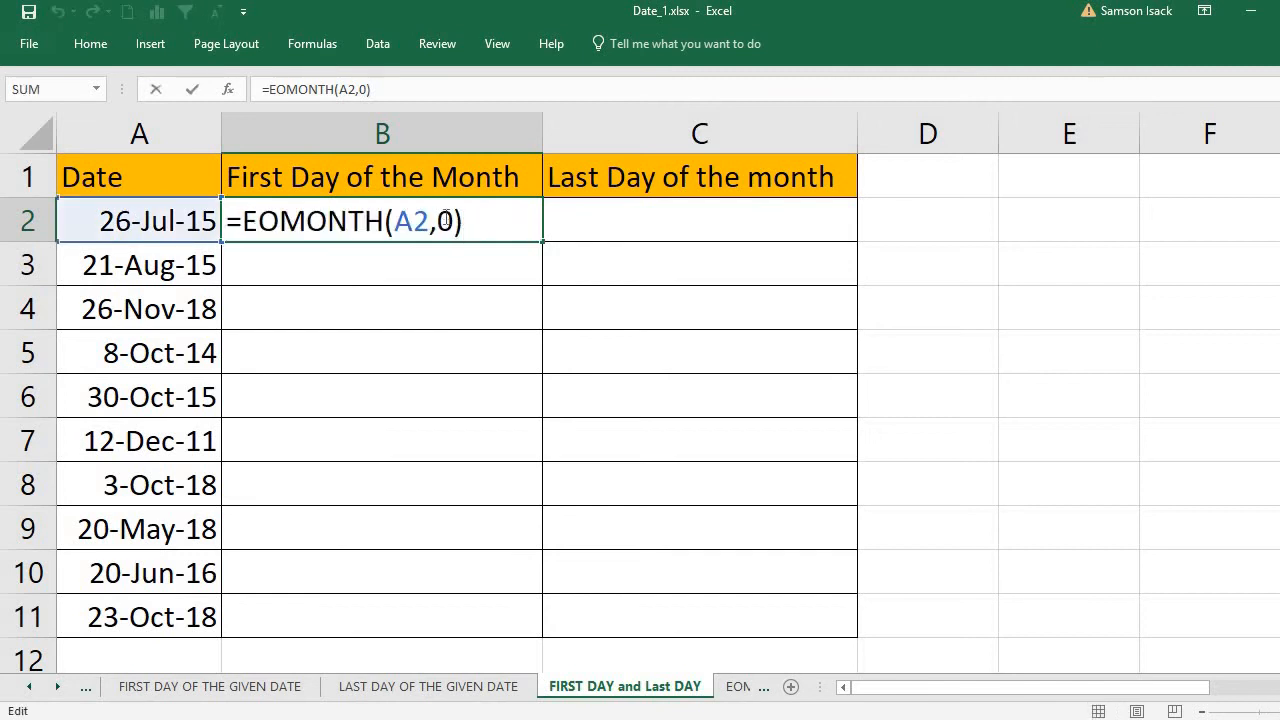
pyautogui.doubleClick(446, 222)
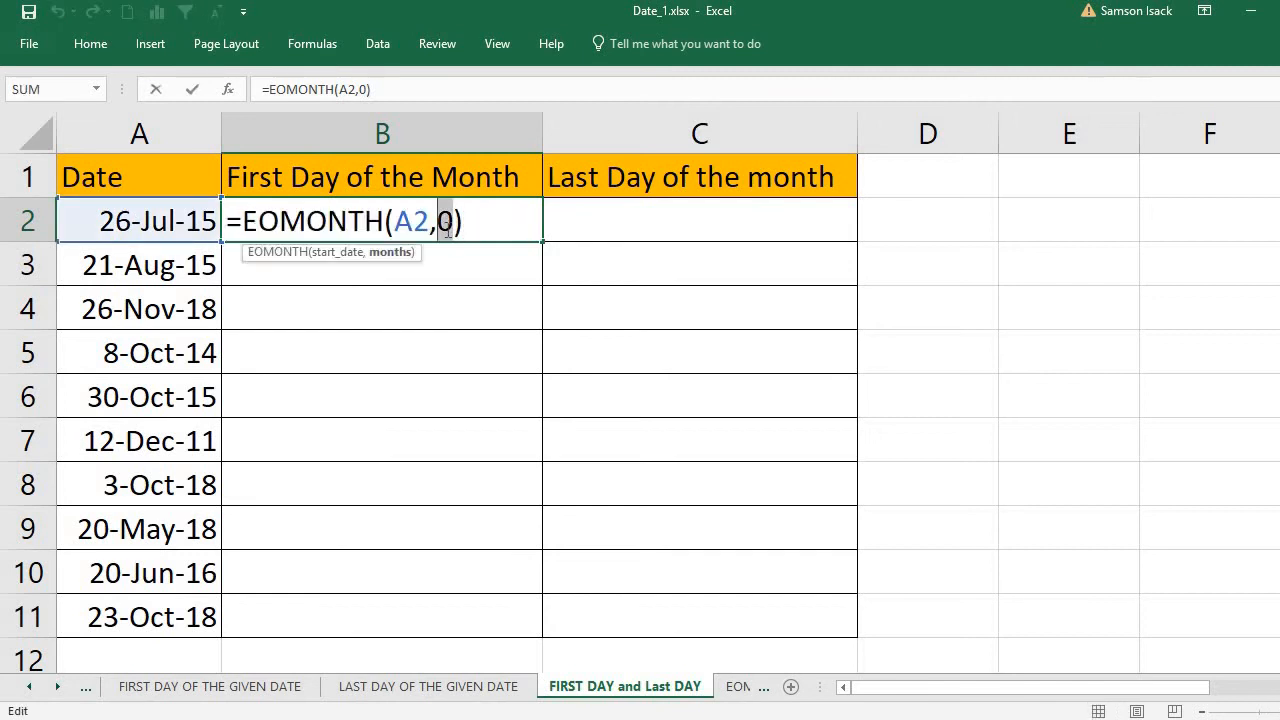
pyautogui.write('1')
pyautogui.press('Return')
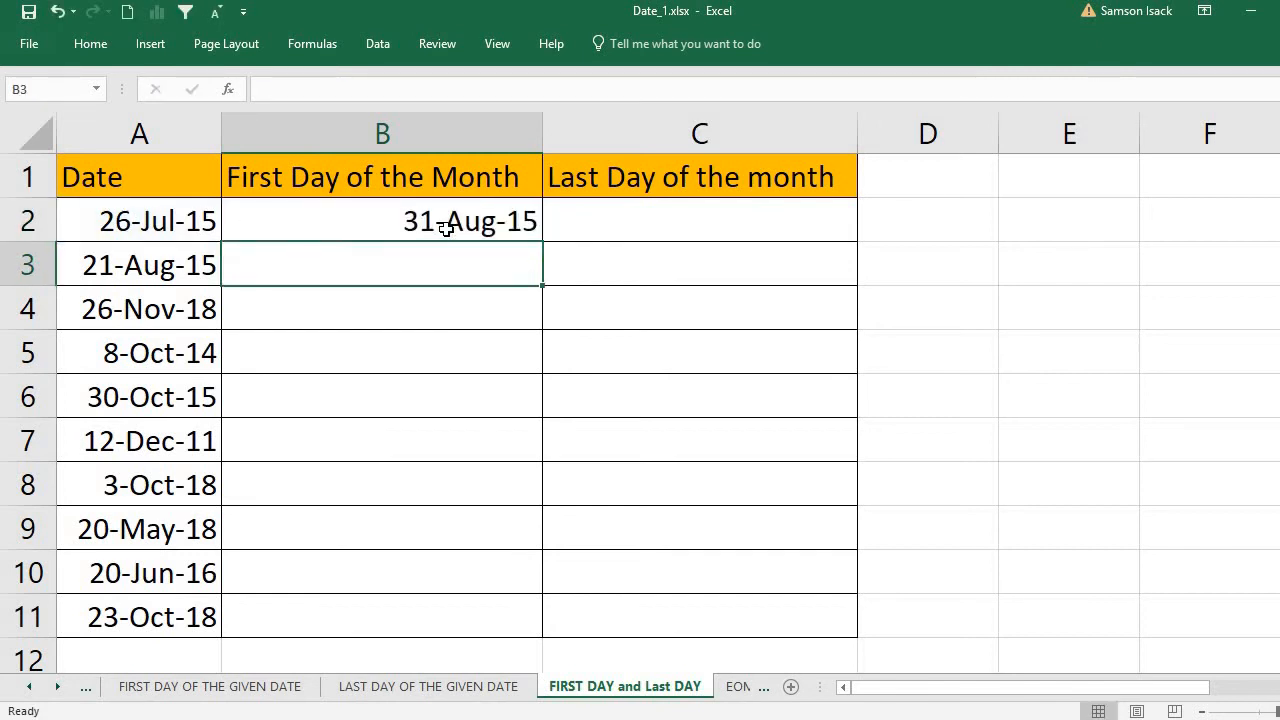
# Make the months argument of the B2 formula negative so it reads =EOMONTH(A2,-1).
pyautogui.click(455, 215)
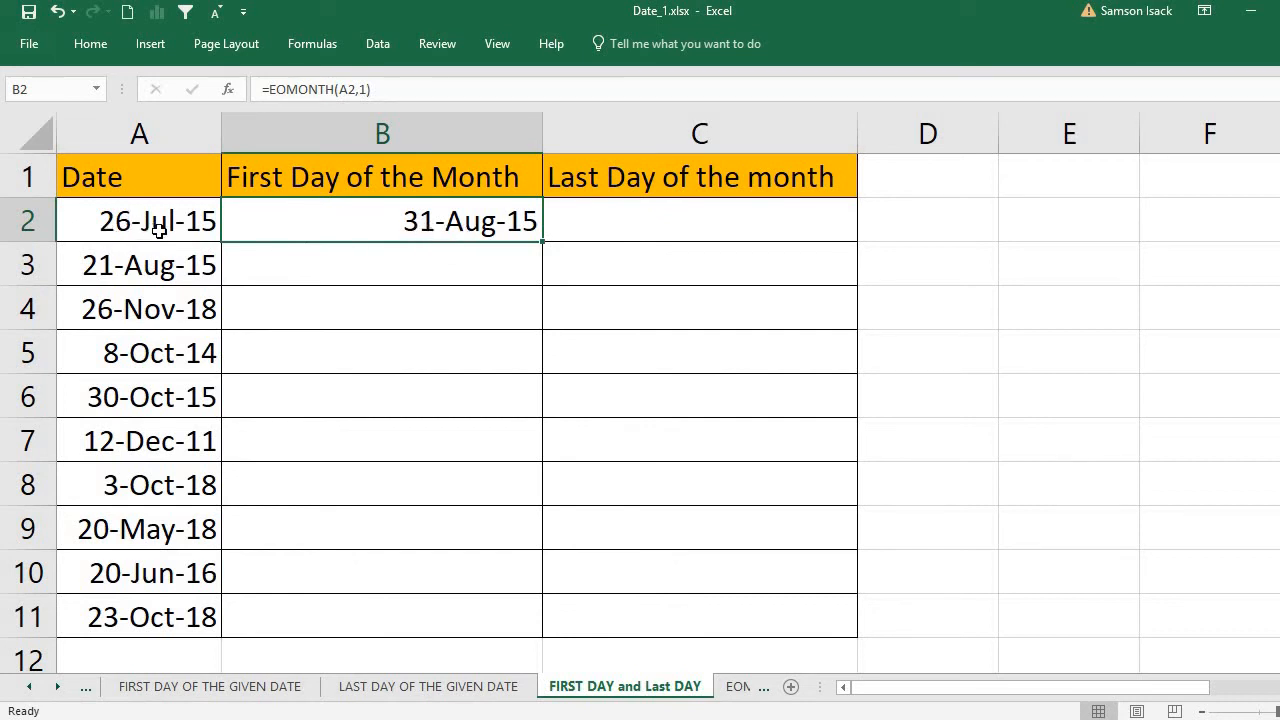
pyautogui.click(370, 89)
pyautogui.click(440, 222)
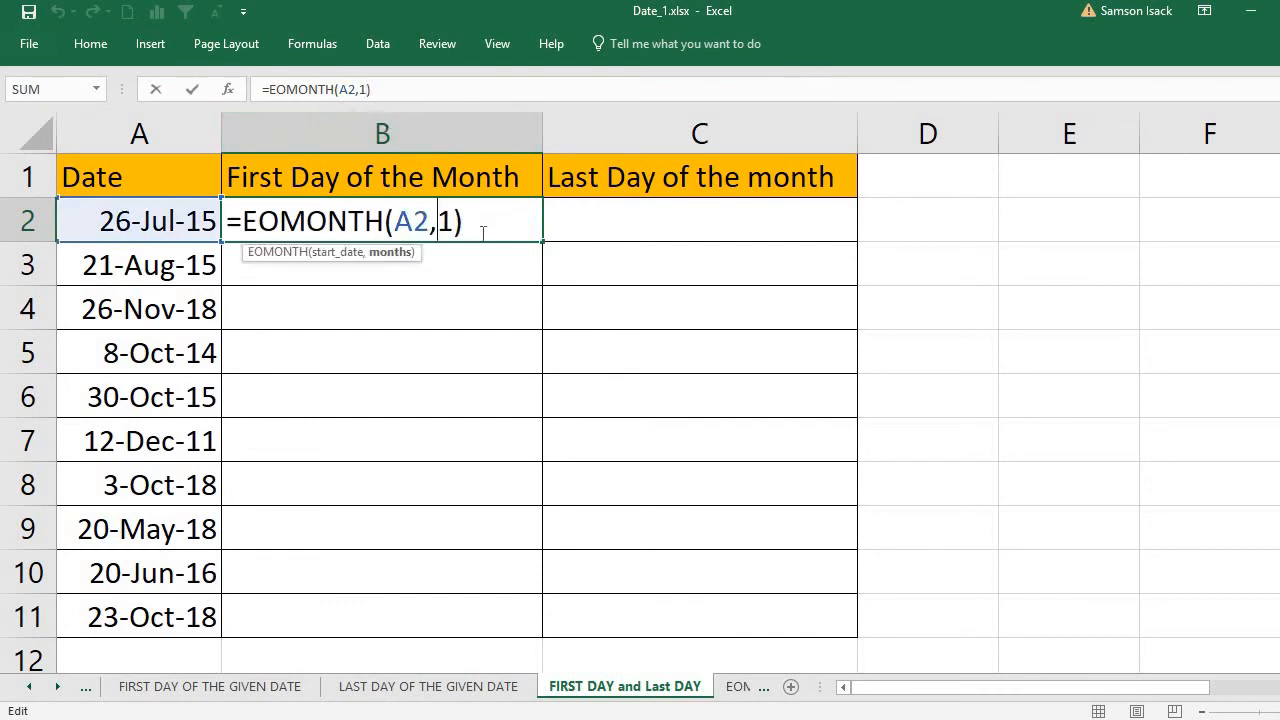
pyautogui.write('-')
pyautogui.press('Return')
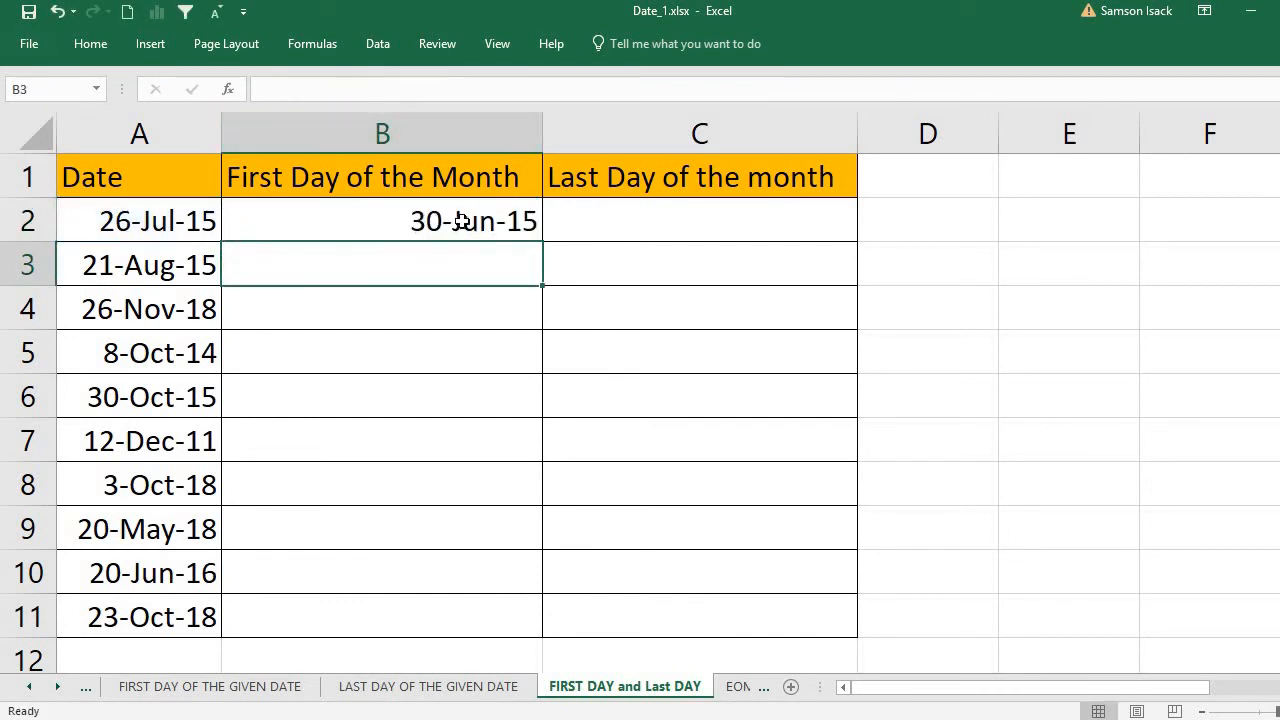
# Add one day to the end of the B2 formula so it reads =EOMONTH(A2,-1)+1.
pyautogui.click(465, 236)
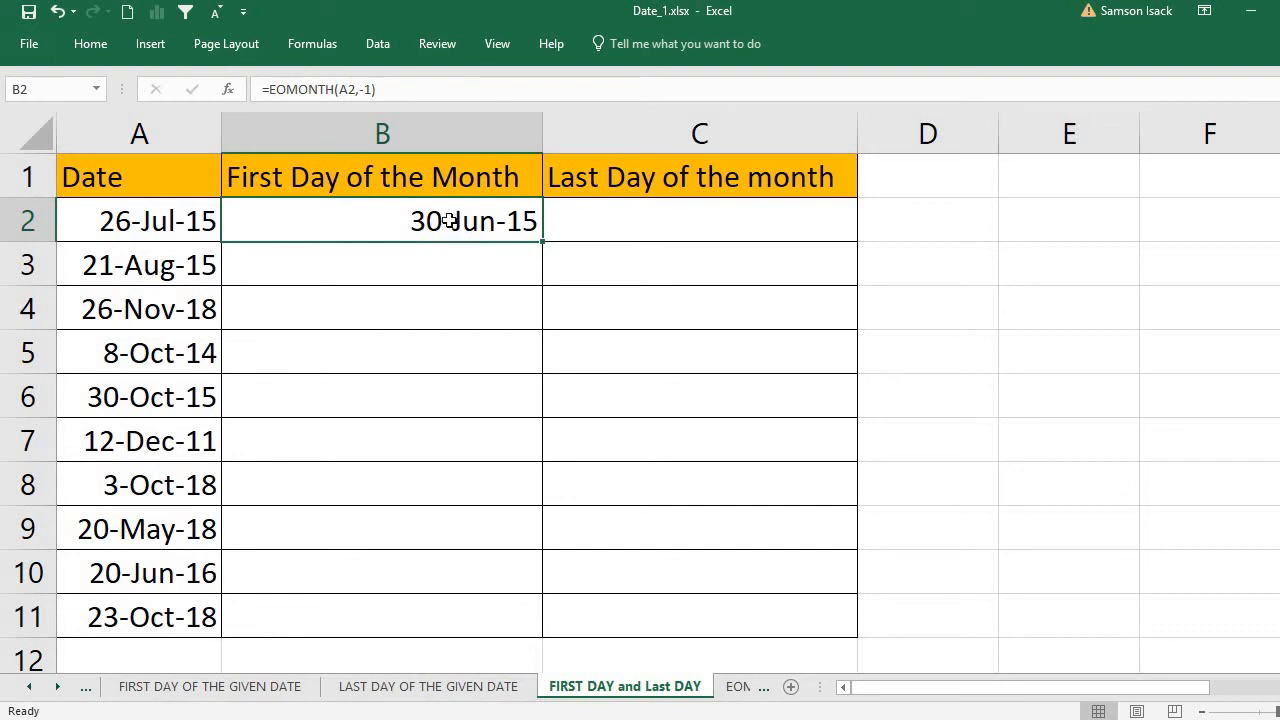
pyautogui.click(367, 89)
pyautogui.click(479, 222)
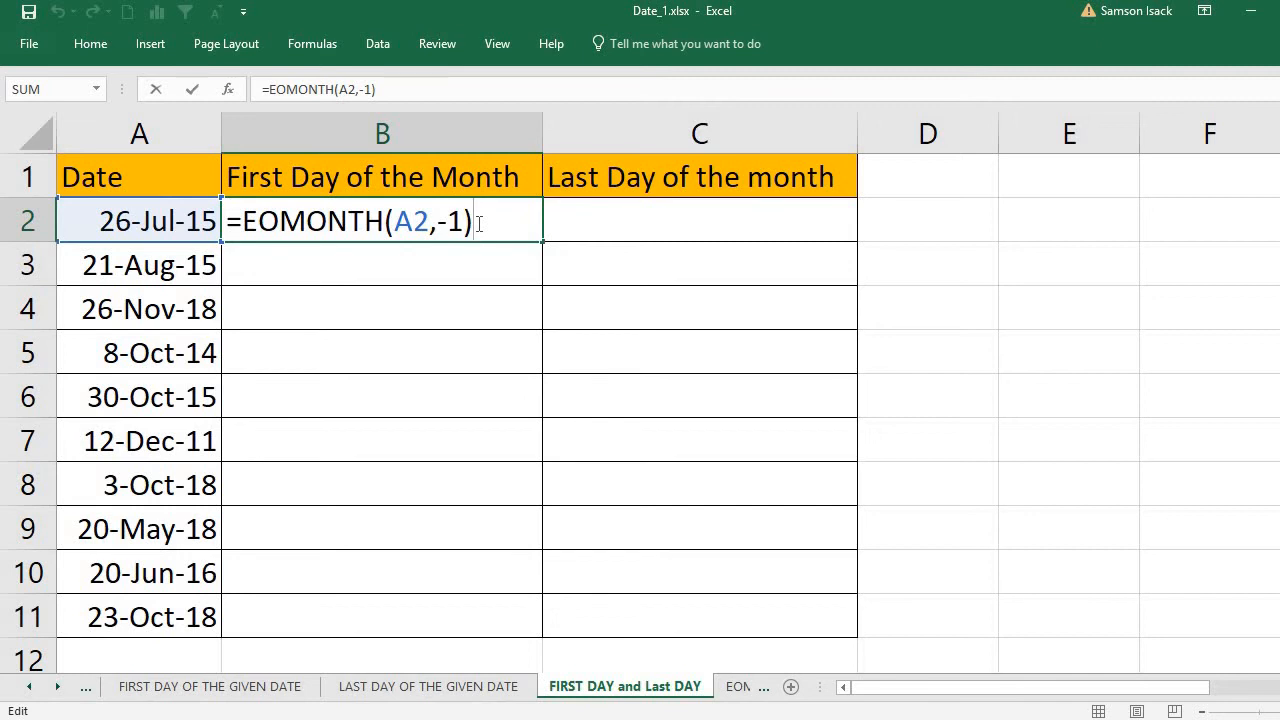
pyautogui.write('+1')
pyautogui.press('Return')
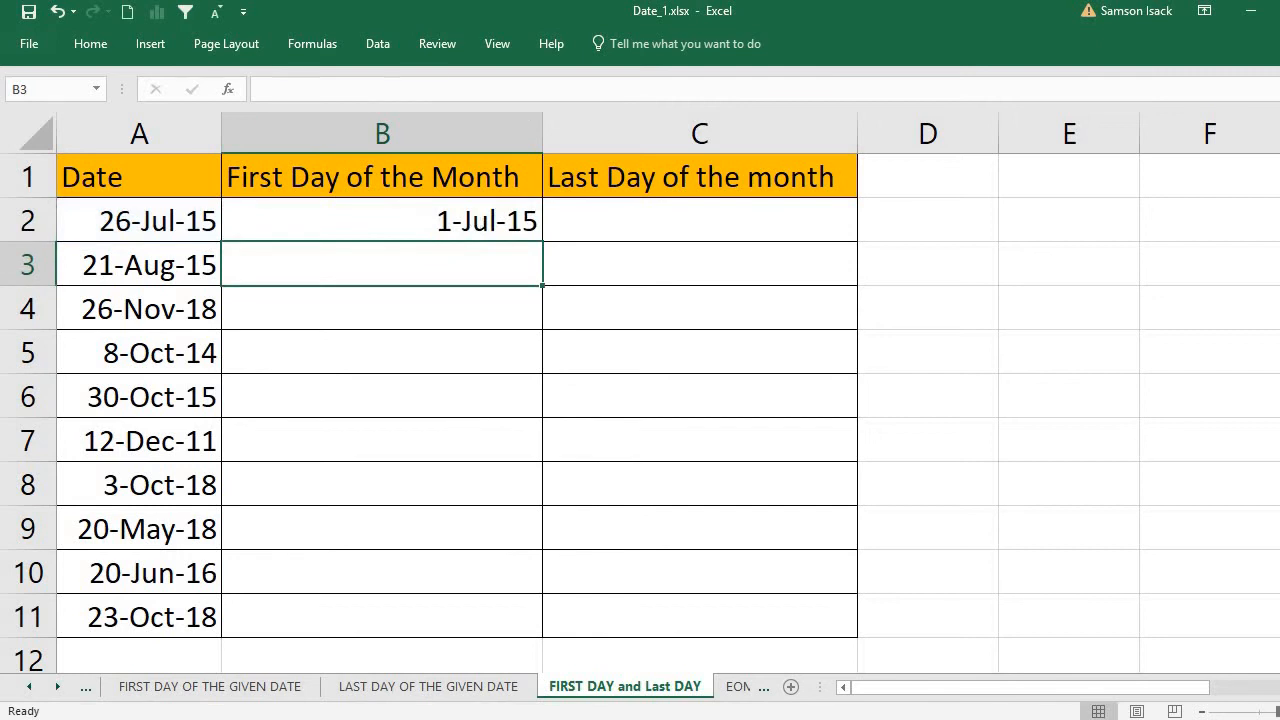
pyautogui.click(494, 218)
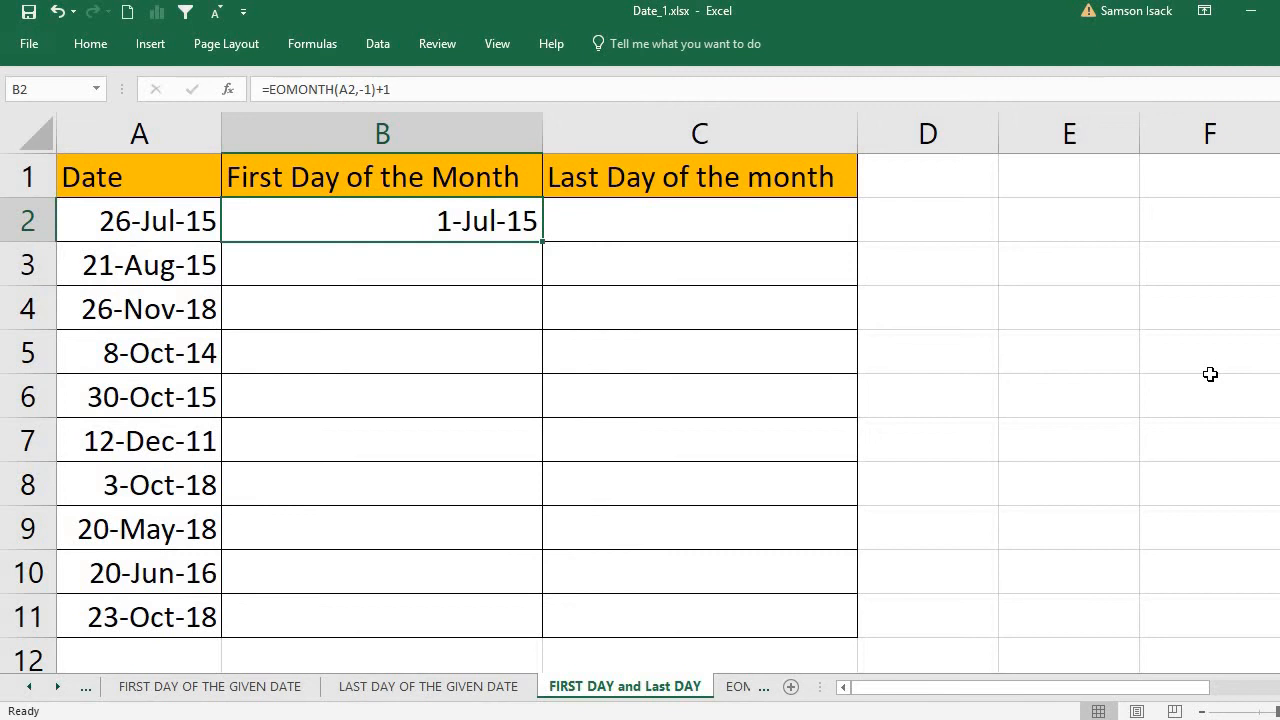
# Enter the formula =EOMONTH(A3,0) in cell B3 for the date in A3.
pyautogui.click(484, 260)
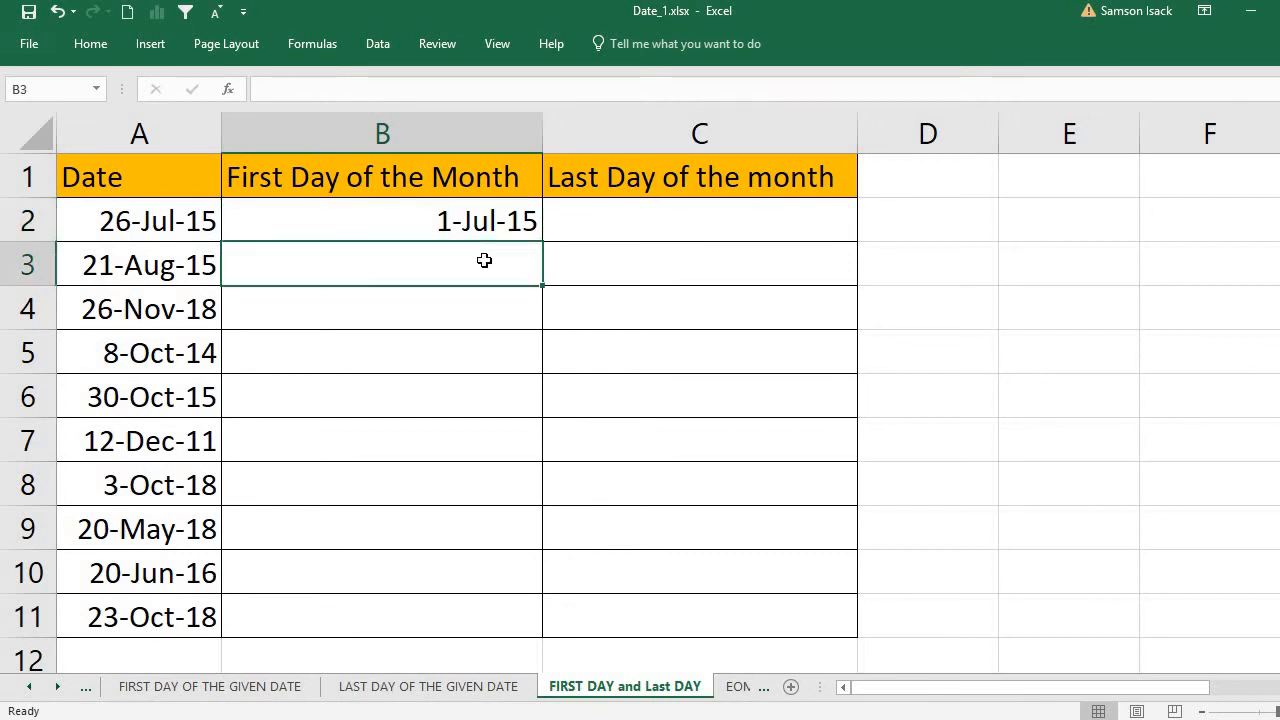
pyautogui.write('=')
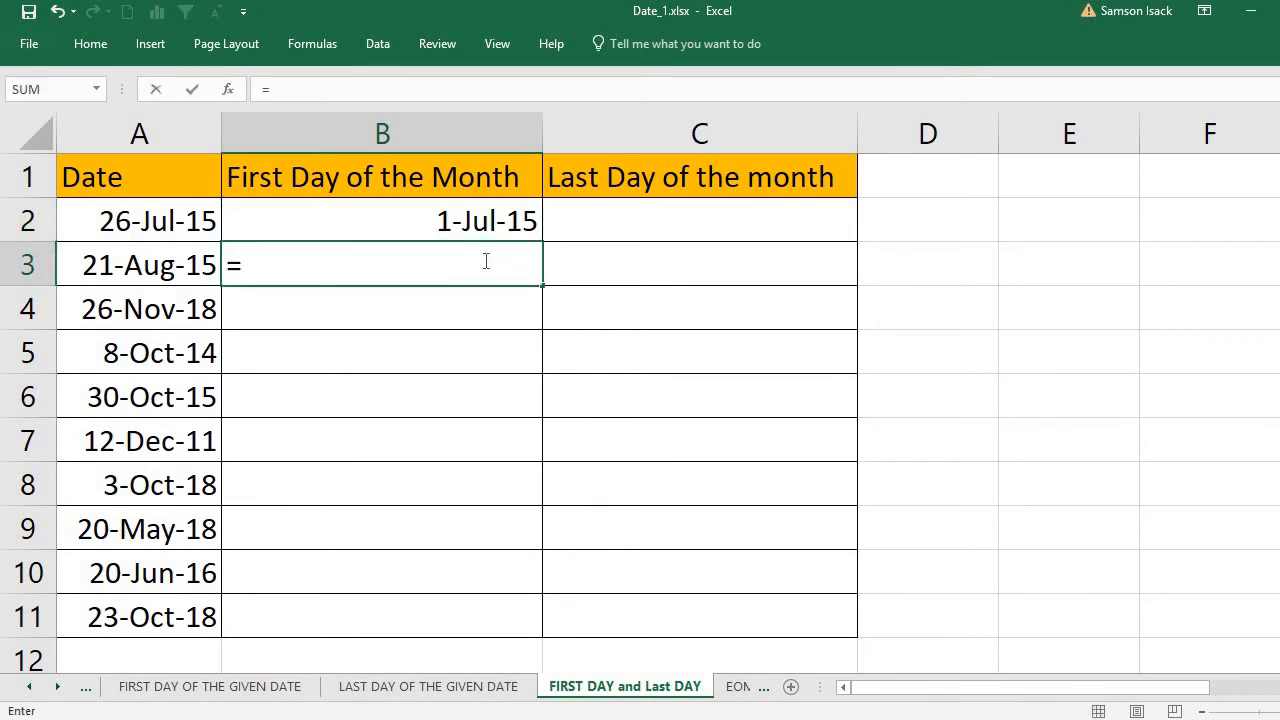
pyautogui.write('EO')
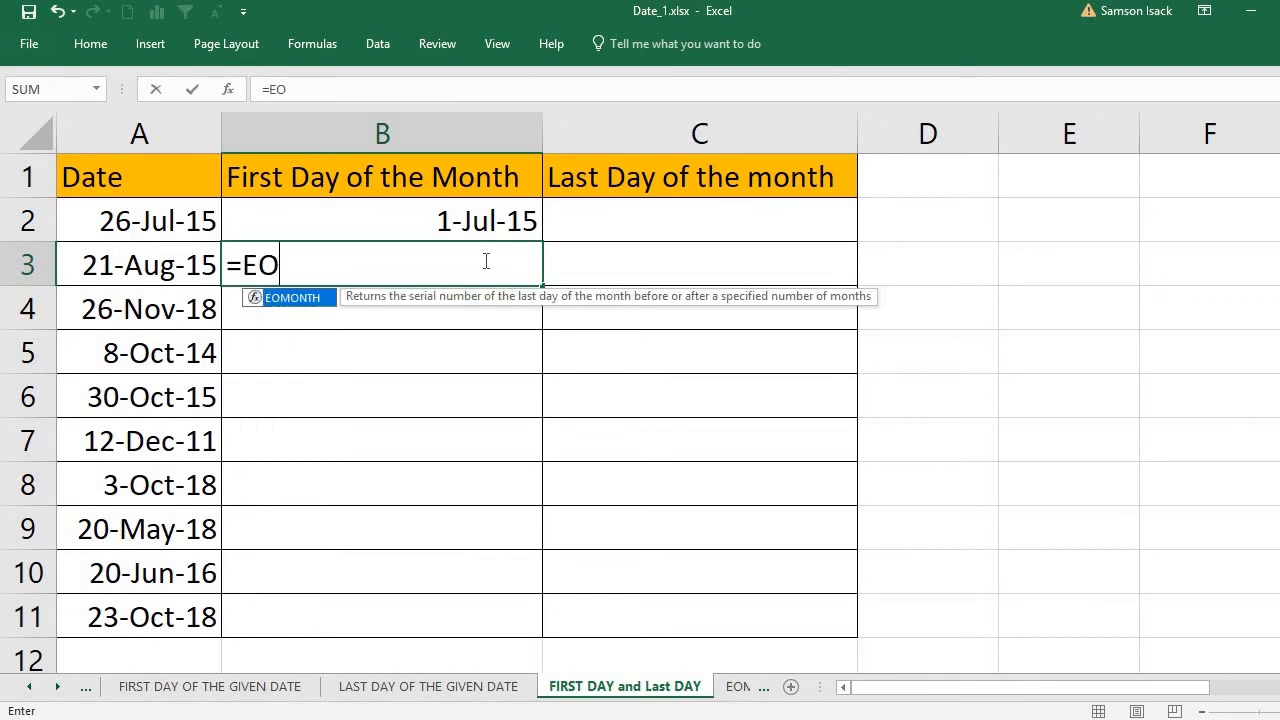
pyautogui.write('MONTH*')
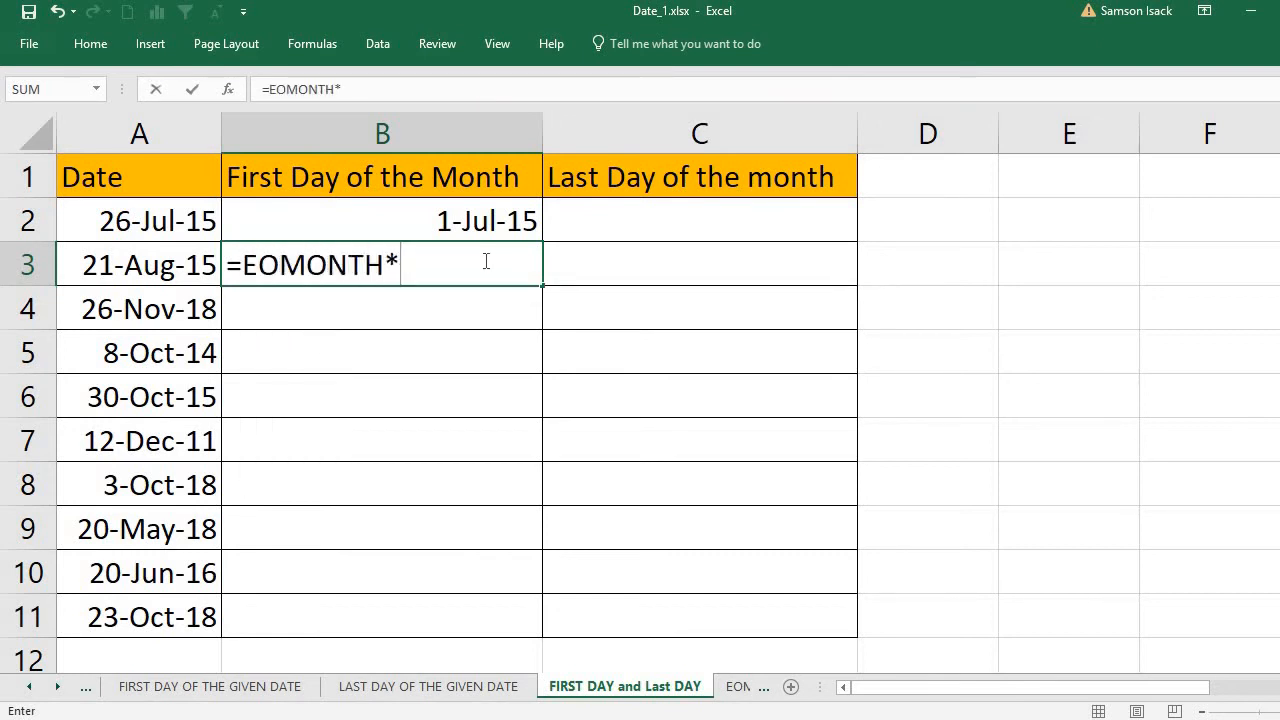
pyautogui.press('BackSpace')
pyautogui.write('(')
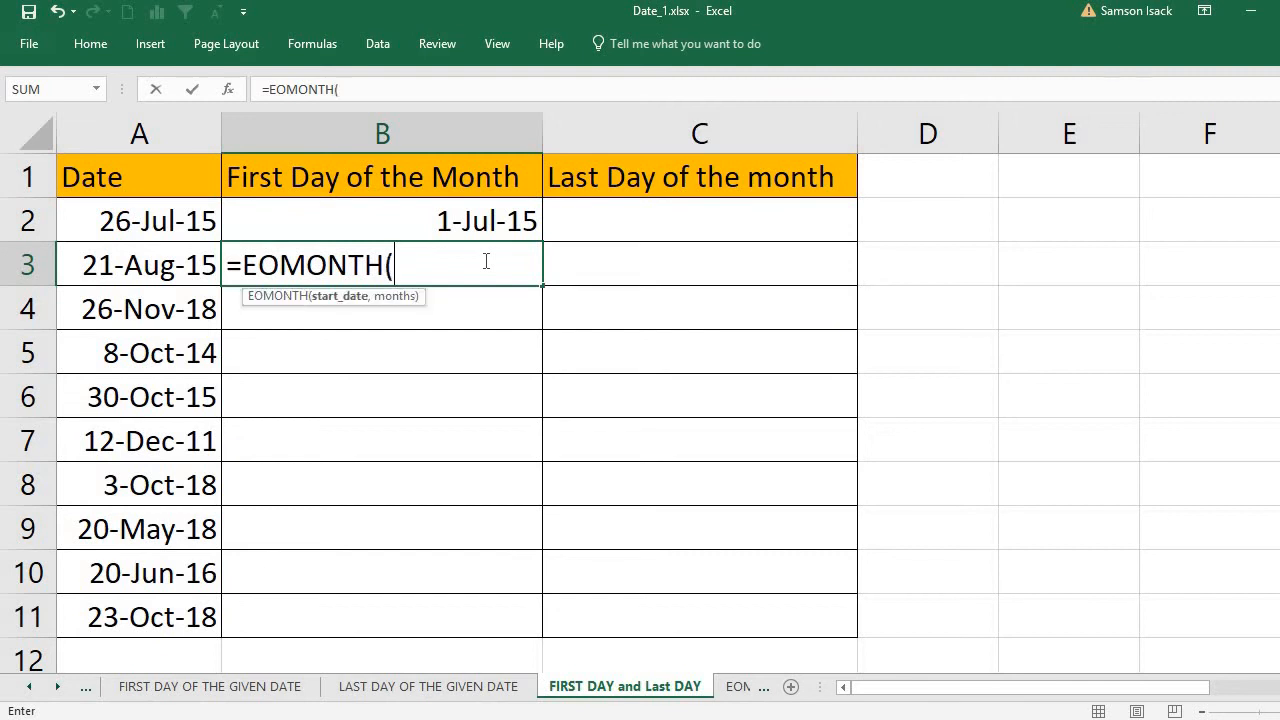
pyautogui.click(115, 265)
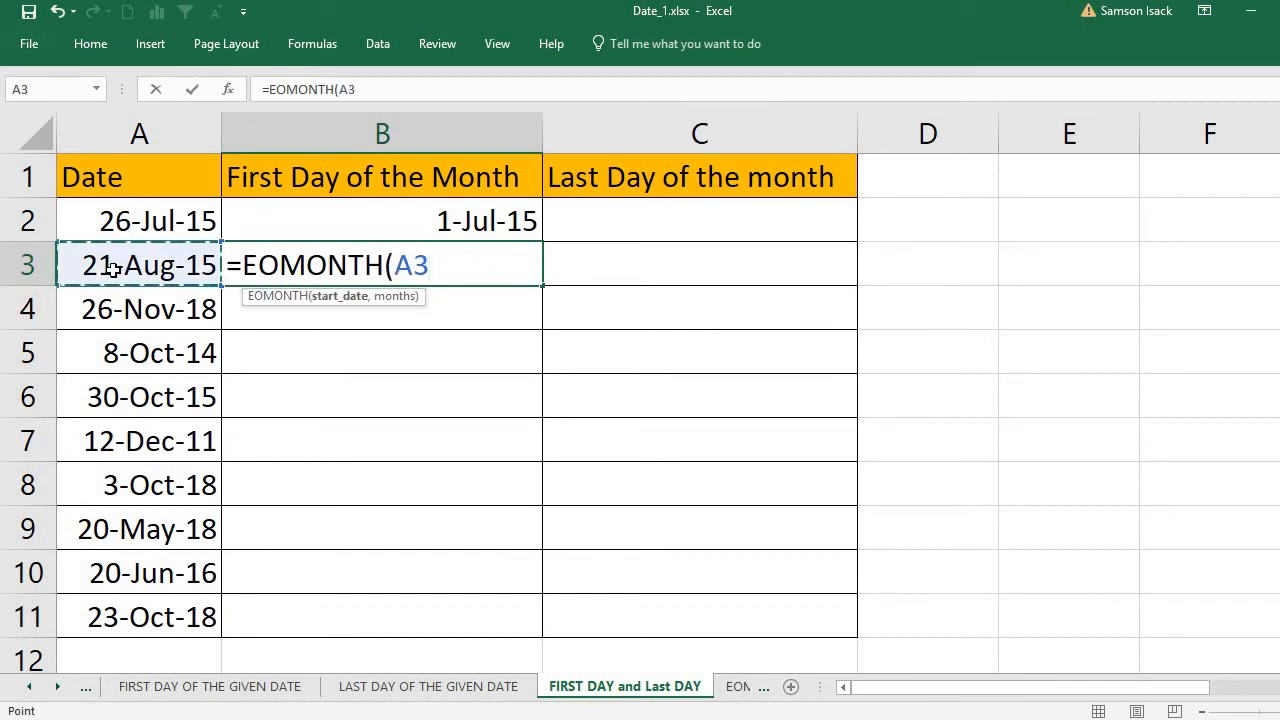
pyautogui.write(',')
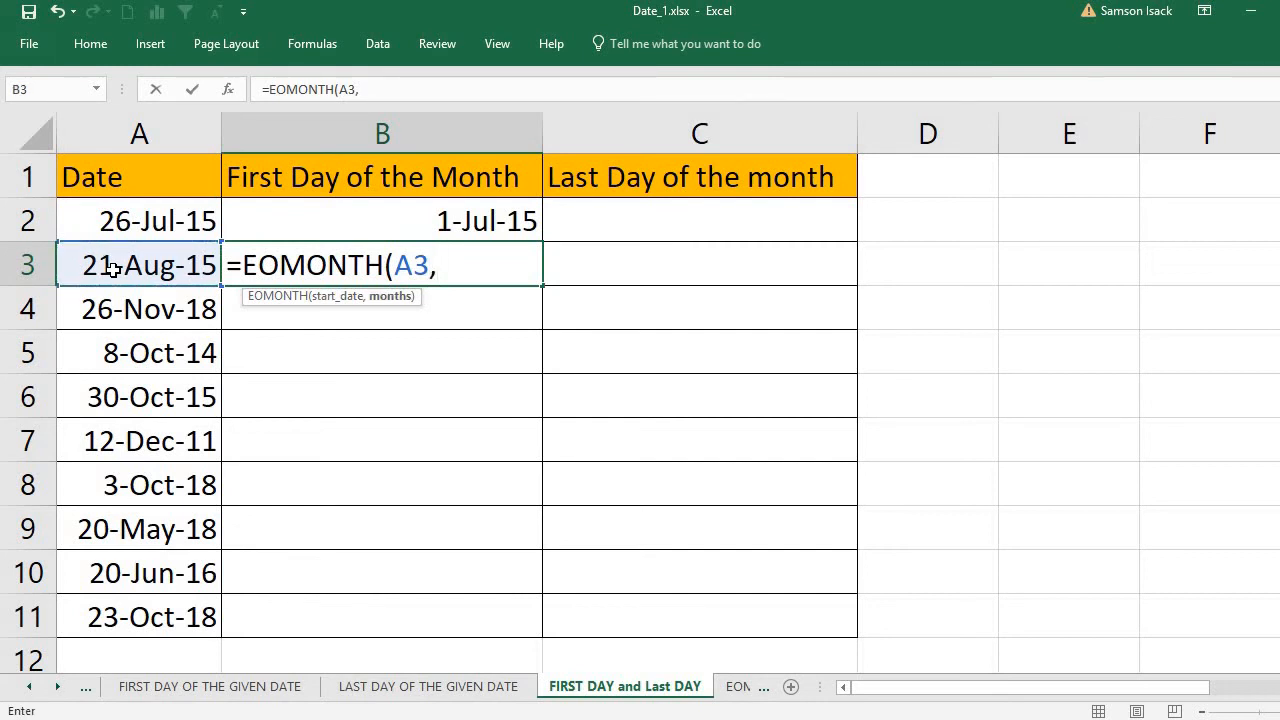
pyautogui.write('0)')
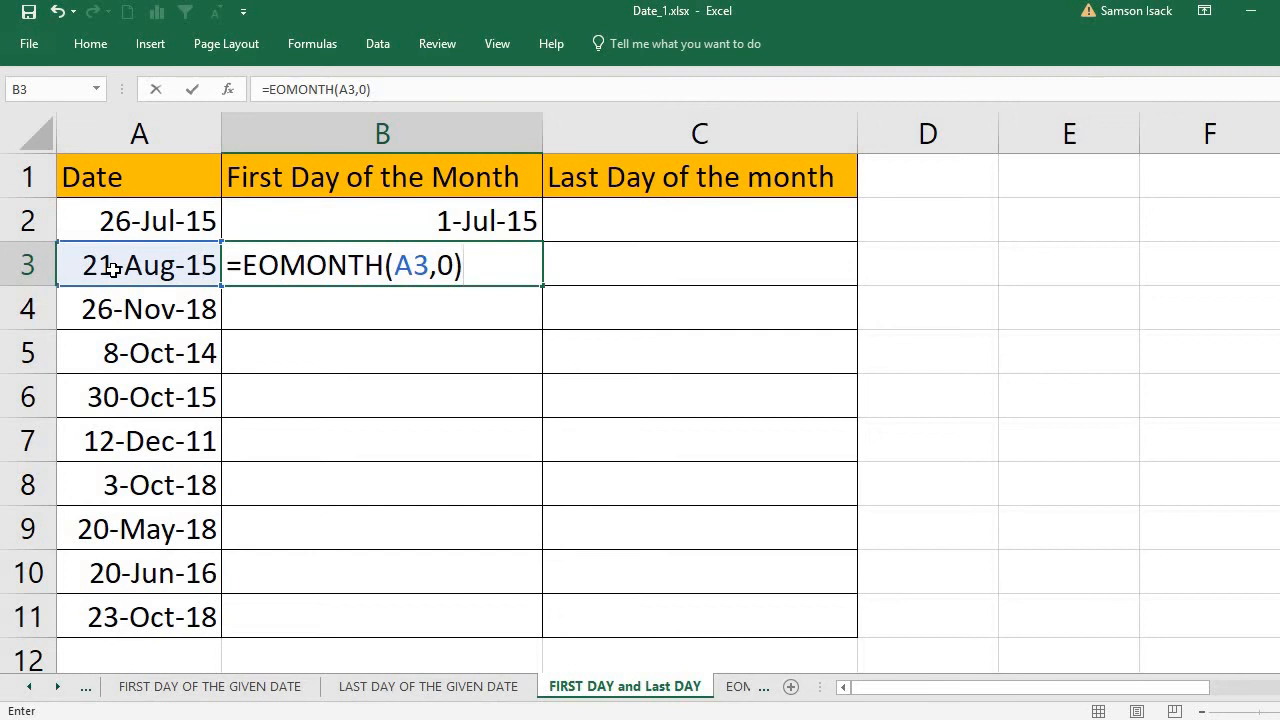
pyautogui.press('Return')
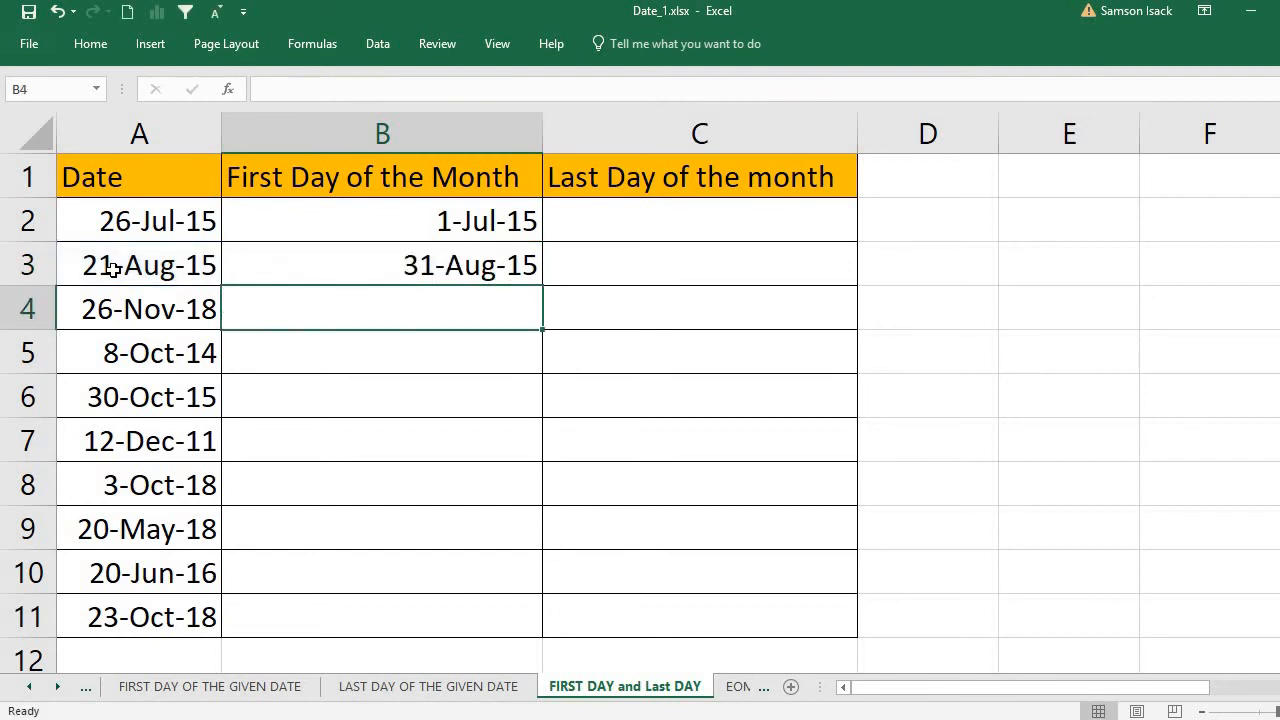
# Change the months argument of the B3 formula to -1 so it reads =EOMONTH(A3,-1).
pyautogui.doubleClick(303, 264)
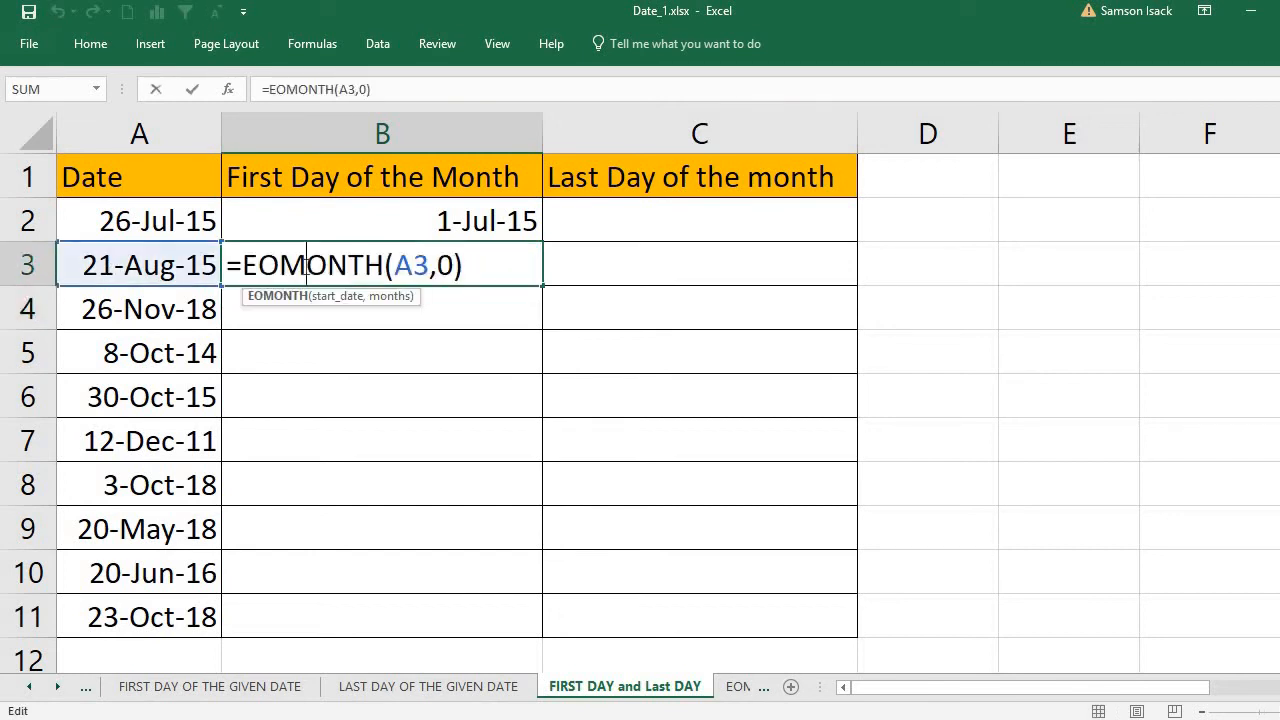
pyautogui.click(459, 264)
pyautogui.press('BackSpace')
pyautogui.write('-')
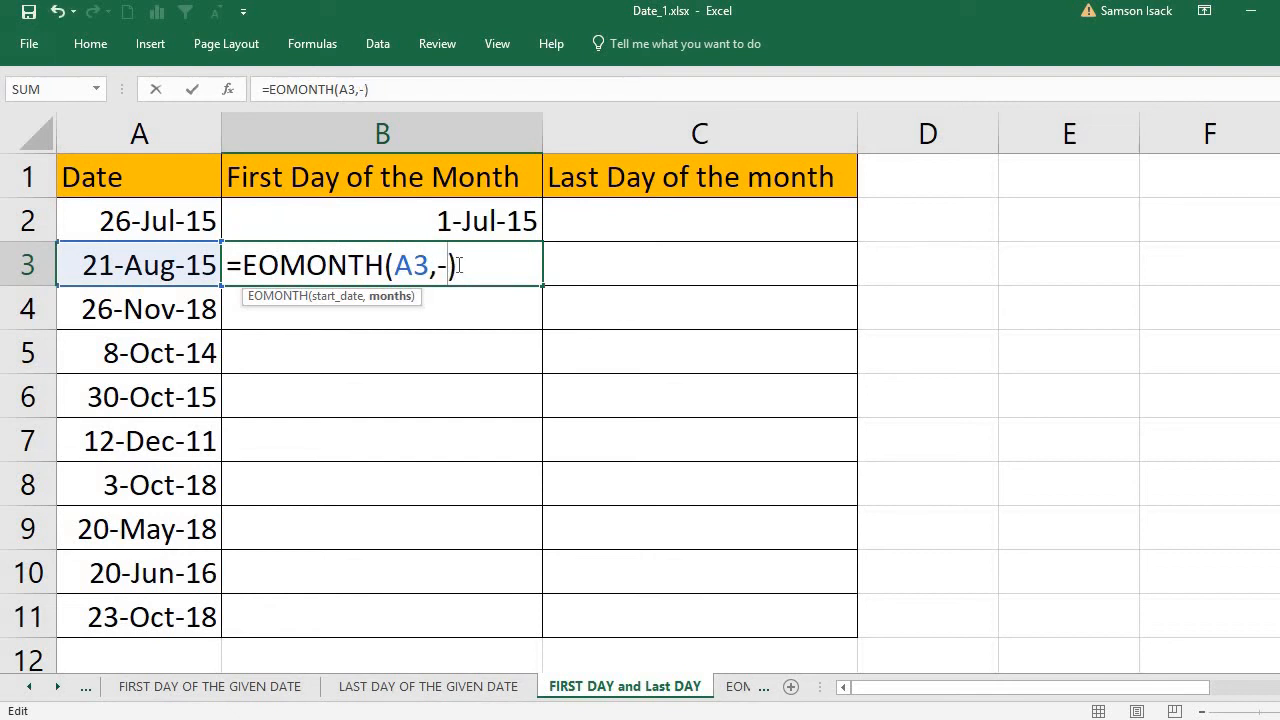
pyautogui.write('1')
pyautogui.click(475, 264)
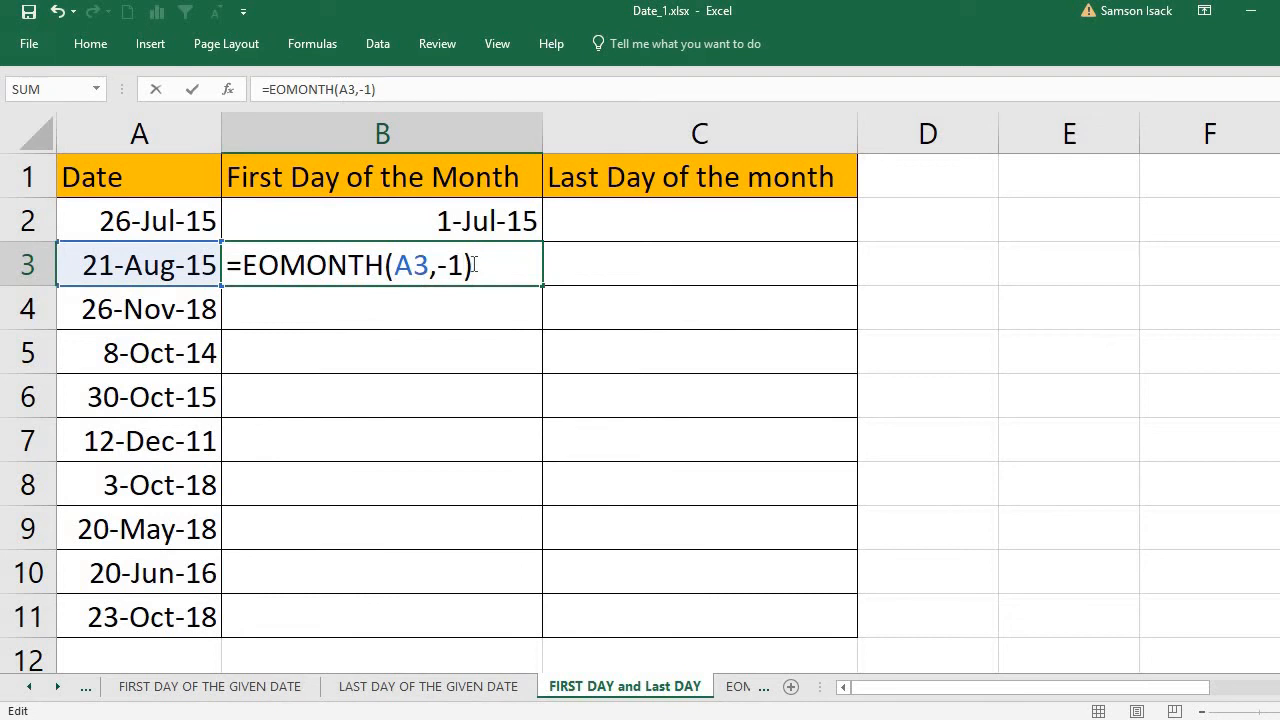
pyautogui.press('Return')
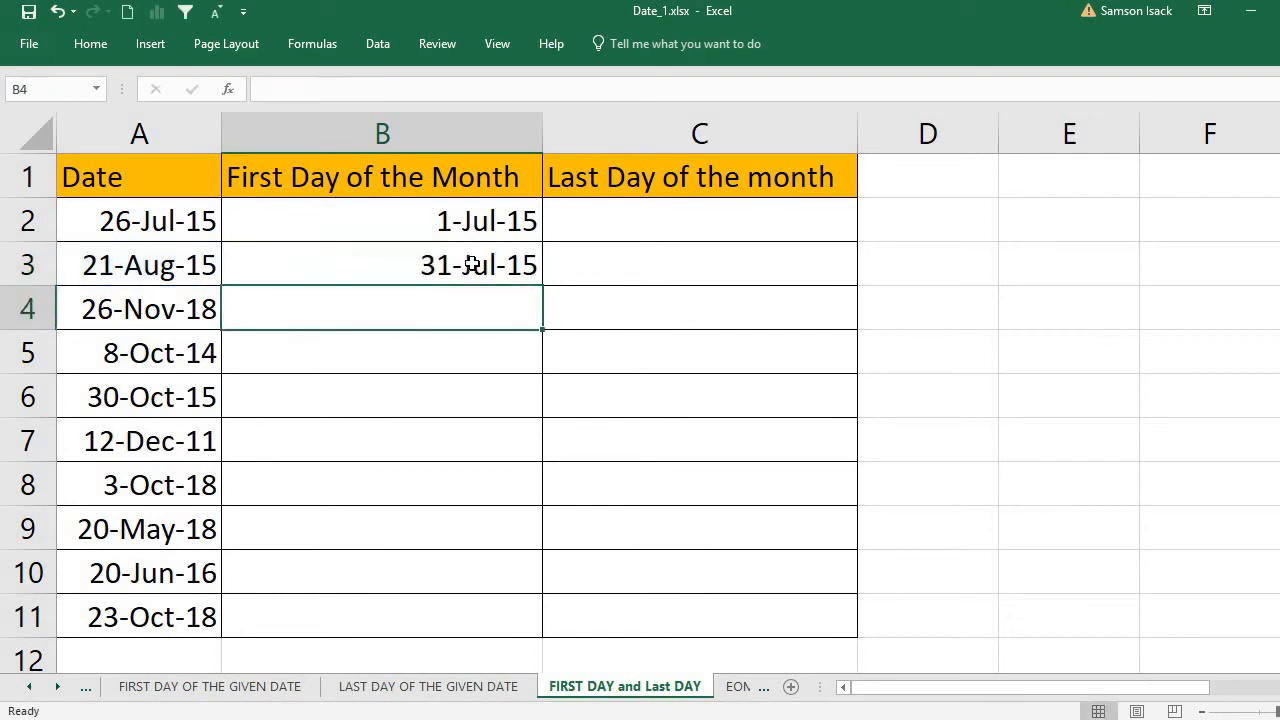
# Add one day to the B3 formula so it reads =EOMONTH(A3,-1)+1, and fill it down to B11.
pyautogui.click(380, 270)
pyautogui.click(416, 94)
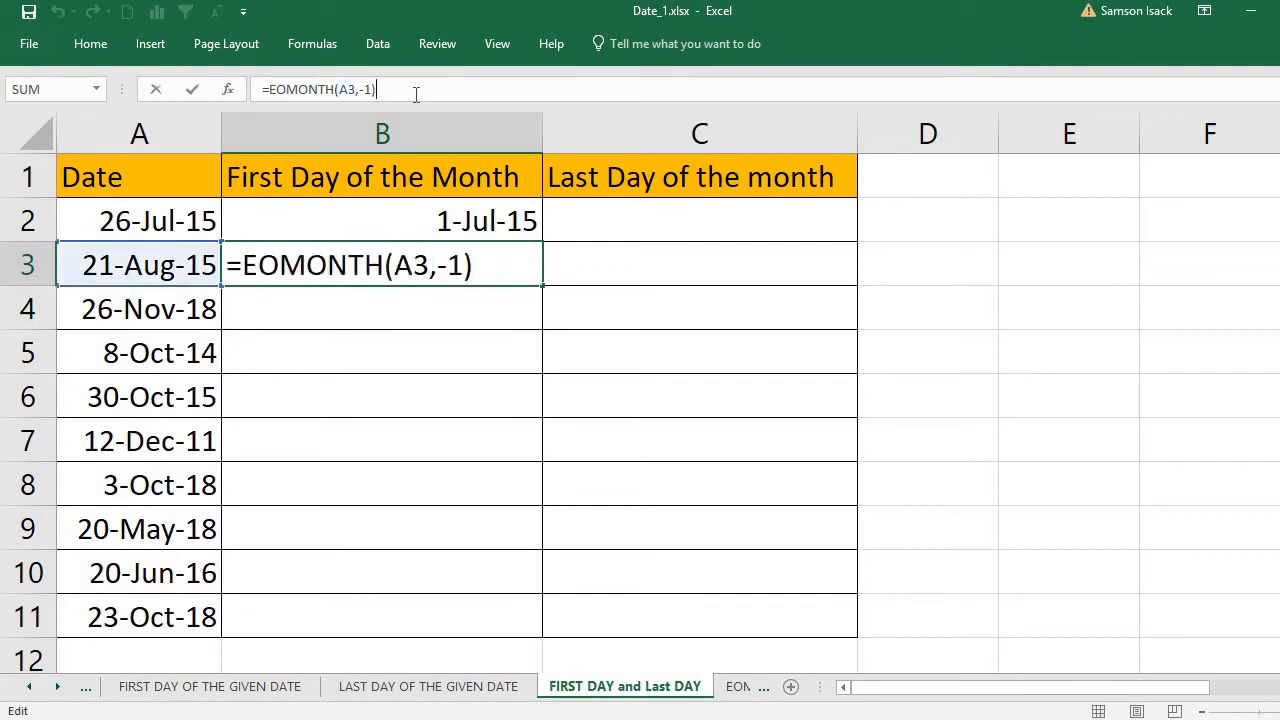
pyautogui.write('+1')
pyautogui.press('Return')
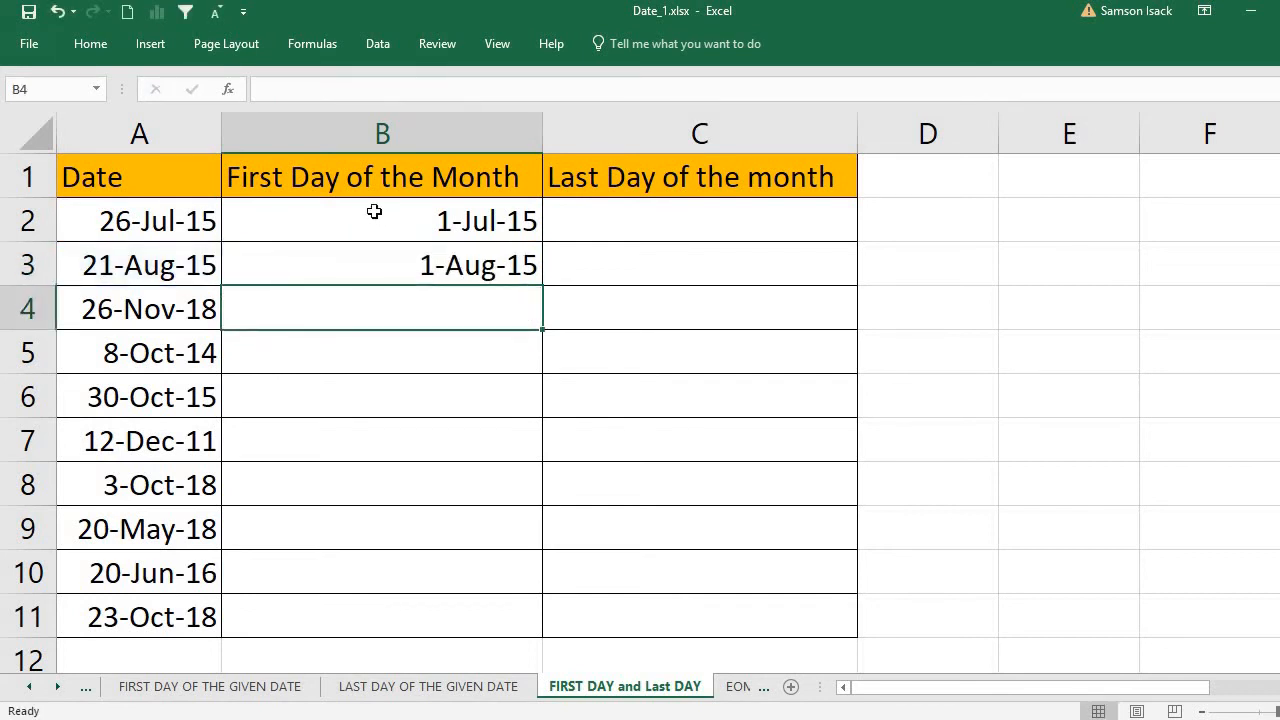
pyautogui.click(408, 264)
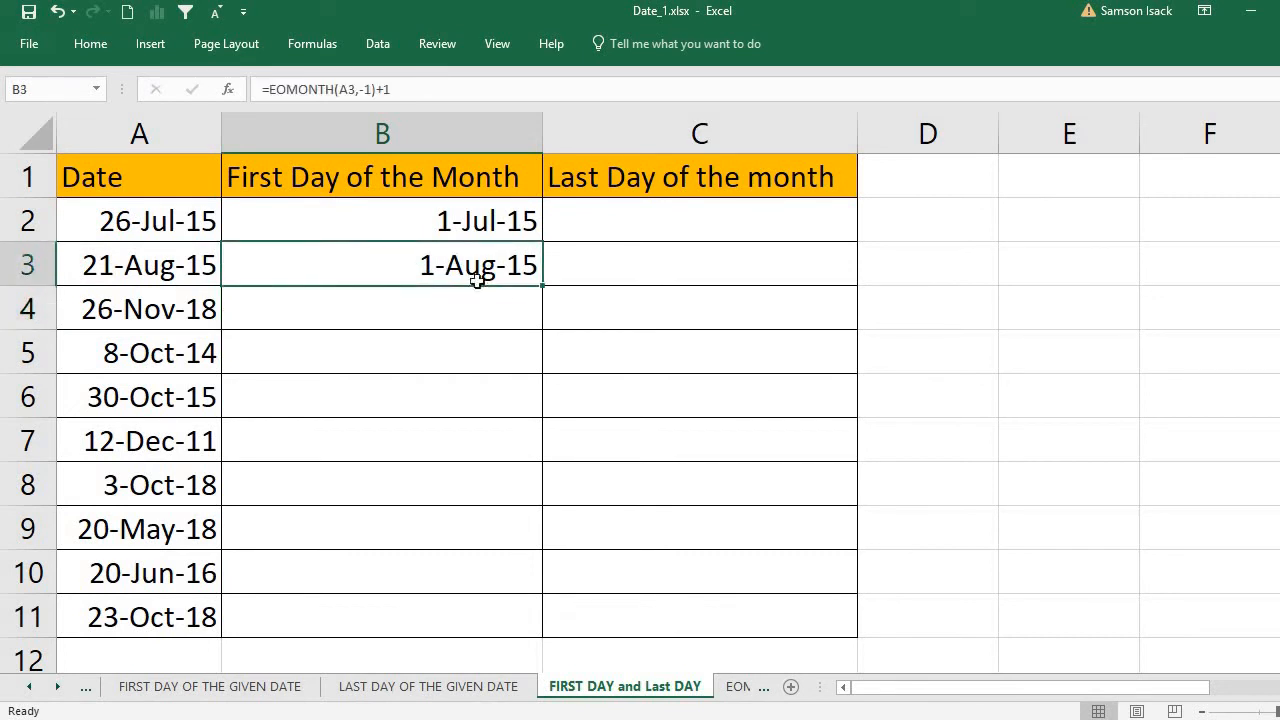
pyautogui.doubleClick(541, 289)
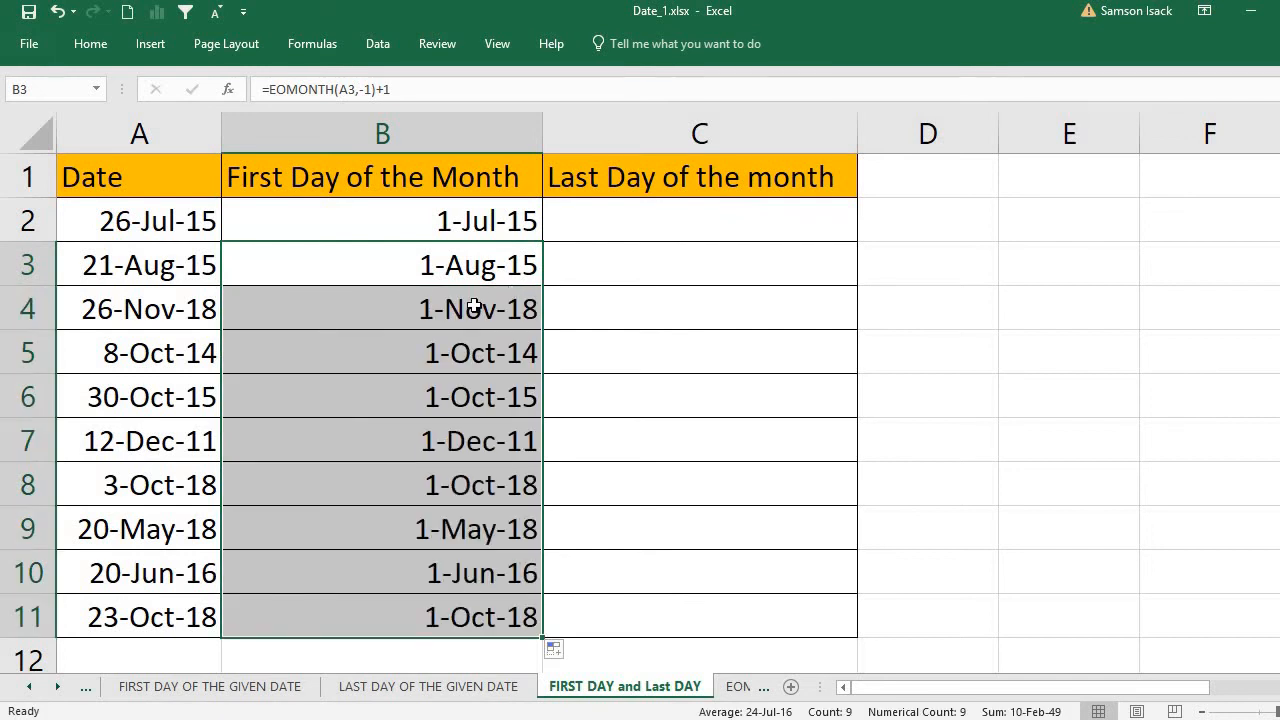
# Compare the first-day results and formulas in column B with the dates in column A, including rows 4, 5, 6 and 11.
pyautogui.click(474, 305)
pyautogui.click(450, 357)
pyautogui.click(437, 311)
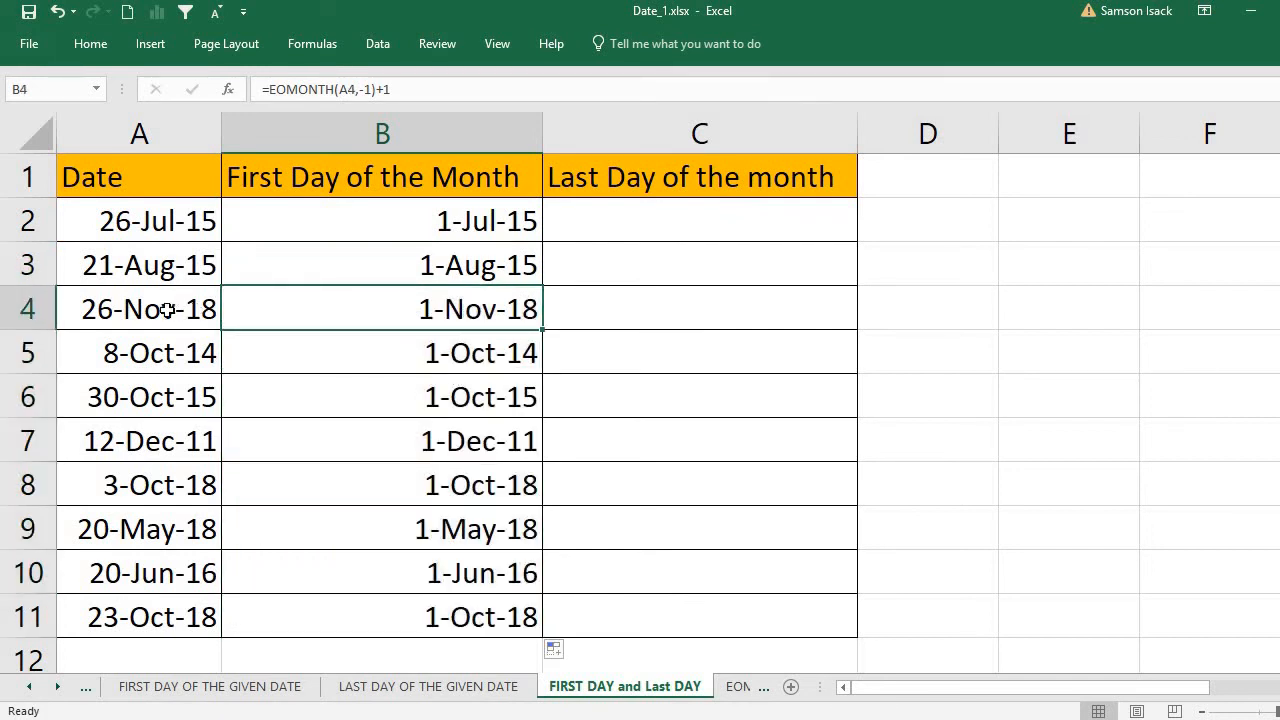
pyautogui.click(167, 310)
pyautogui.click(400, 308)
pyautogui.click(394, 356)
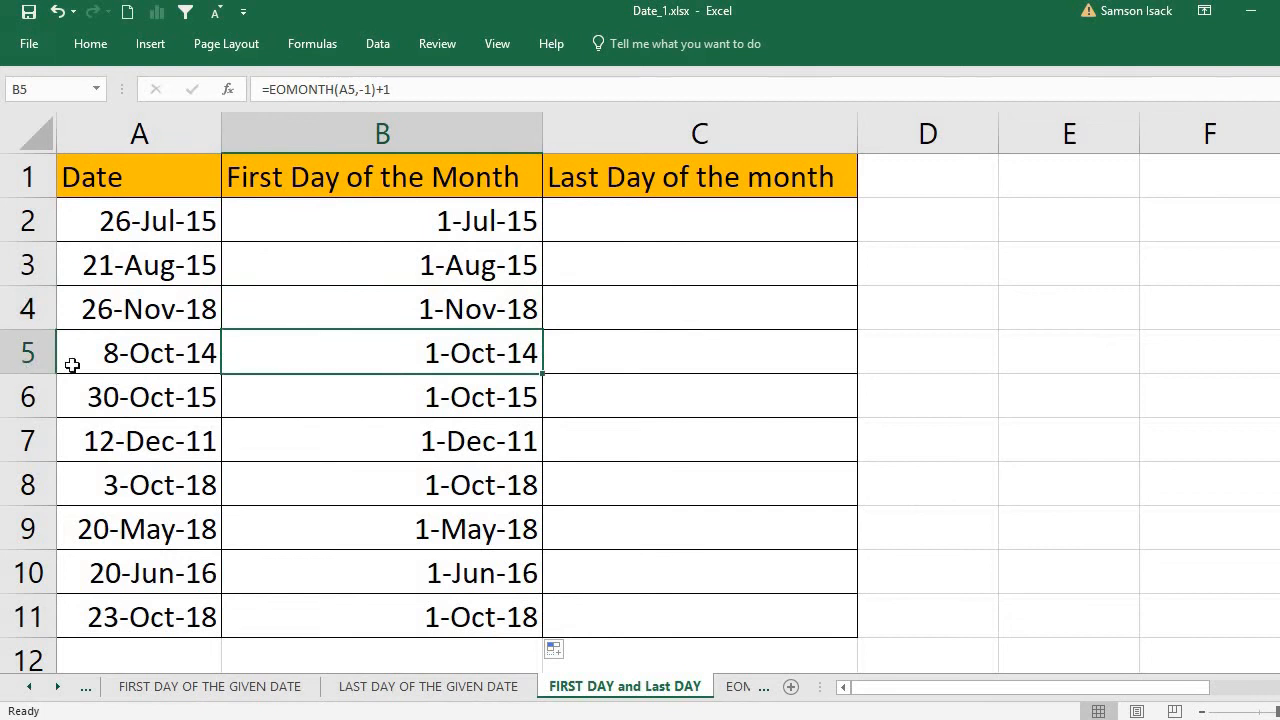
pyautogui.click(112, 364)
pyautogui.click(516, 352)
pyautogui.click(103, 399)
pyautogui.click(402, 402)
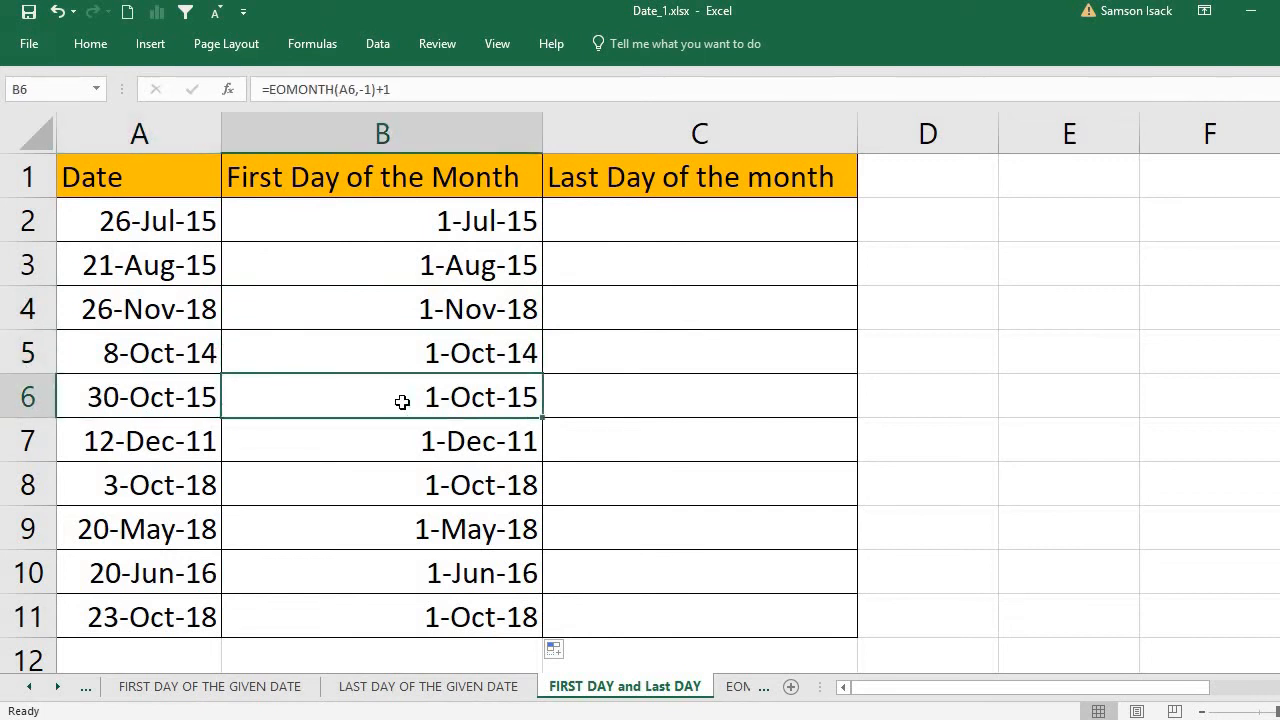
pyautogui.click(410, 620)
pyautogui.click(150, 617)
pyautogui.click(447, 619)
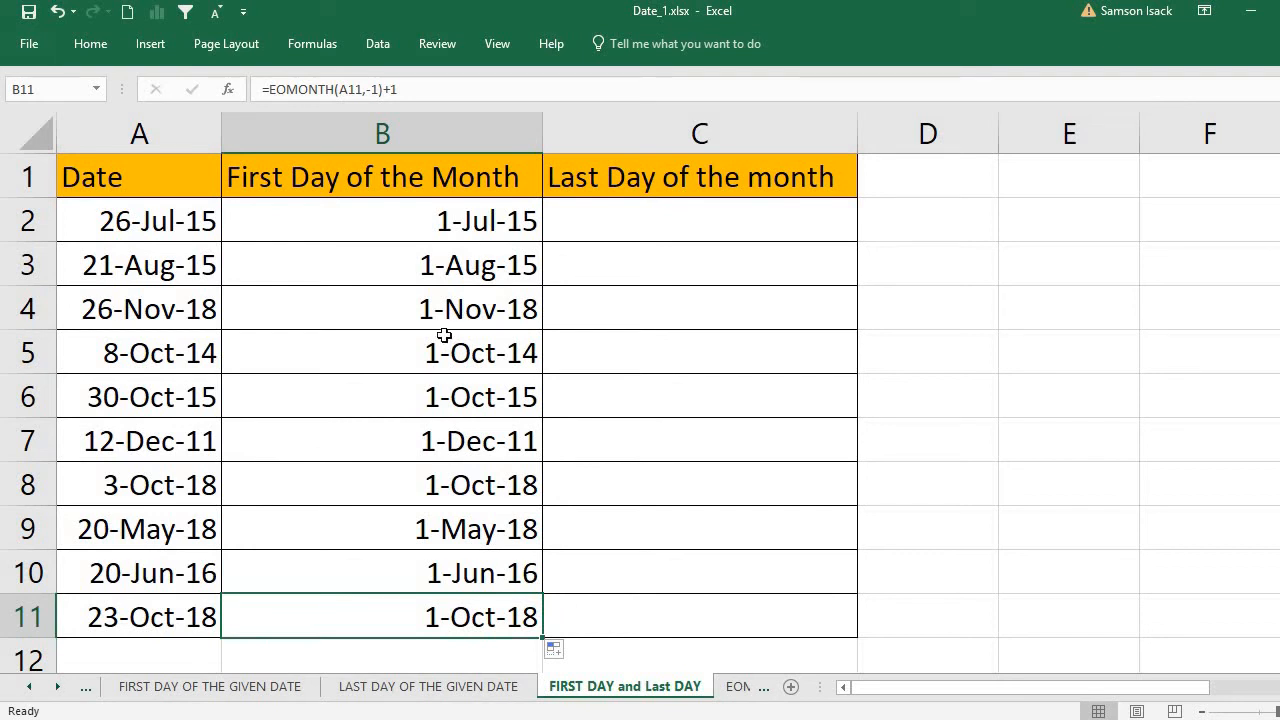
# Check which date number format is applied to the dates in A2:A11, leaving the format as it is.
pyautogui.moveTo(158, 222); pyautogui.dragTo(173, 577)
pyautogui.rightClick(157, 320)
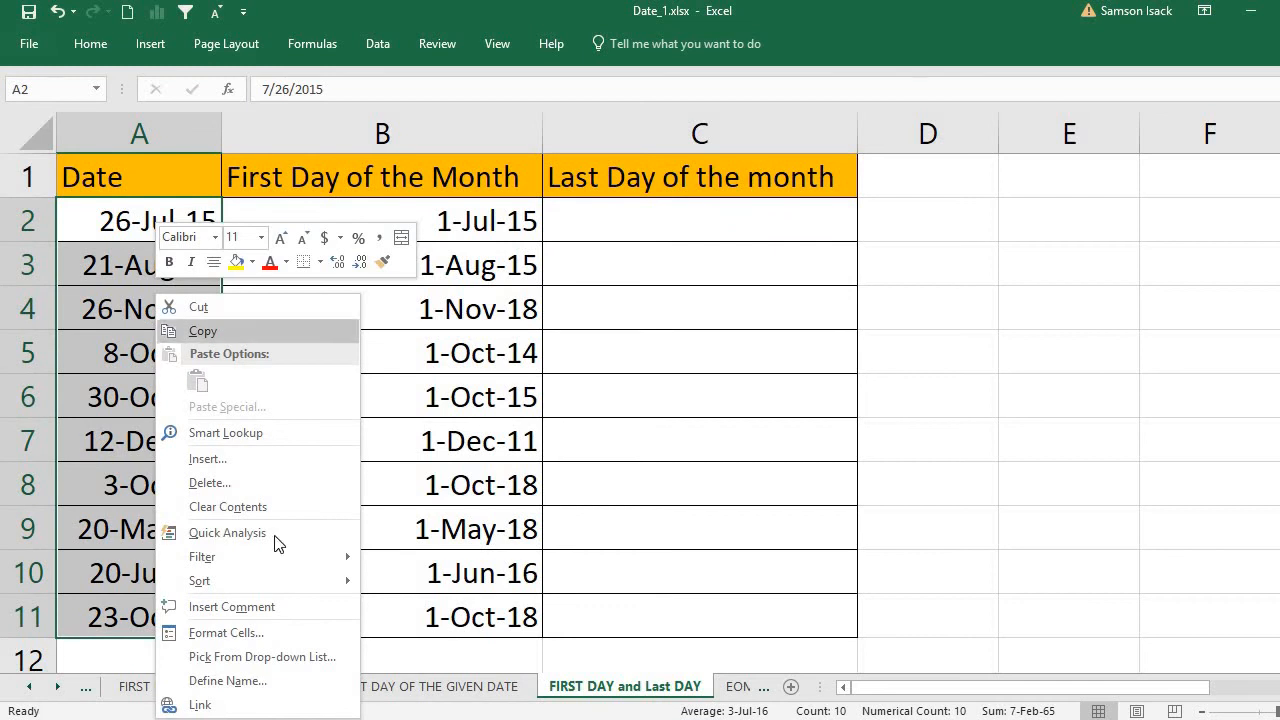
pyautogui.click(265, 633)
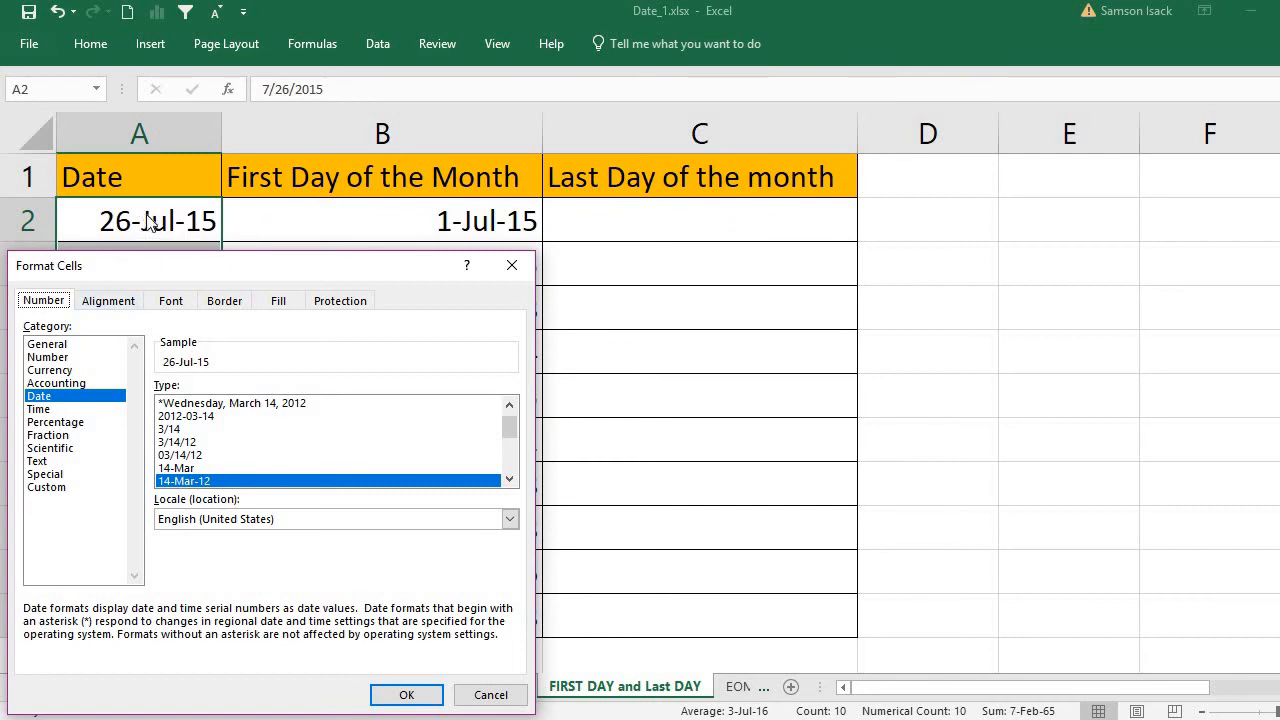
pyautogui.click(490, 694)
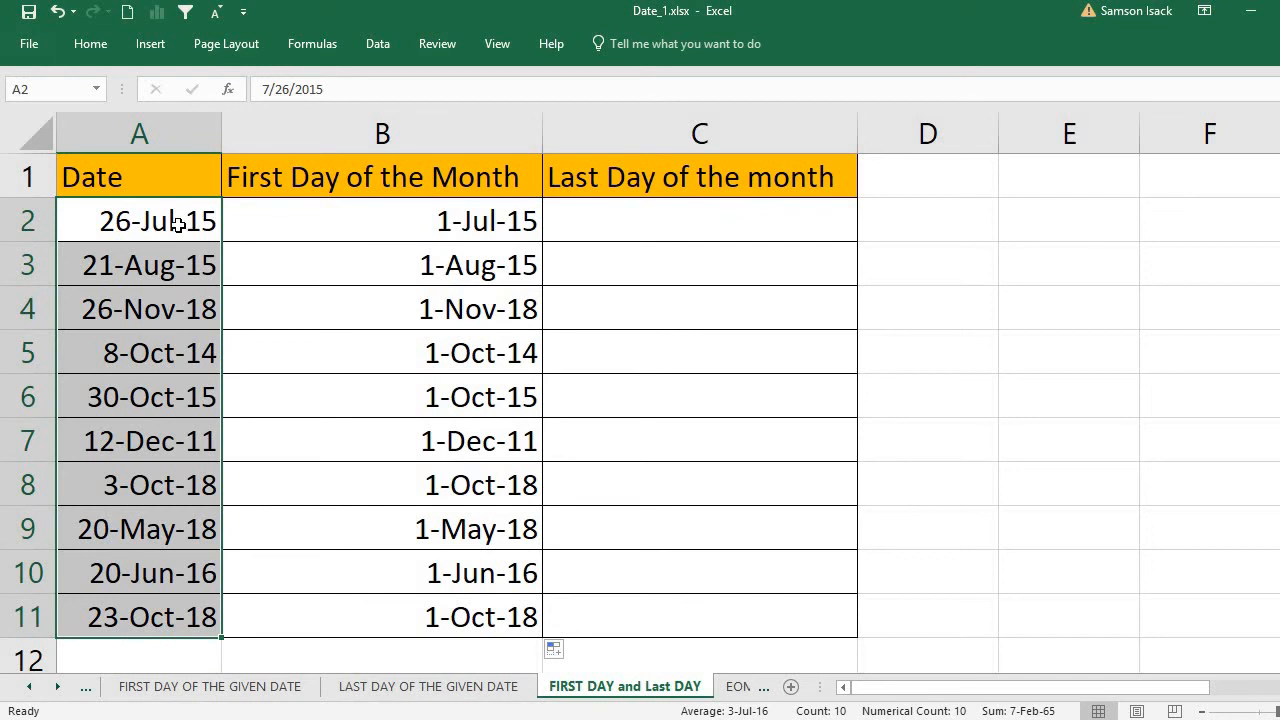
# Enter the formula =EOMONTH(A2,0) in cell C2 to get the last day of the month for the date in A2.
pyautogui.click(587, 228)
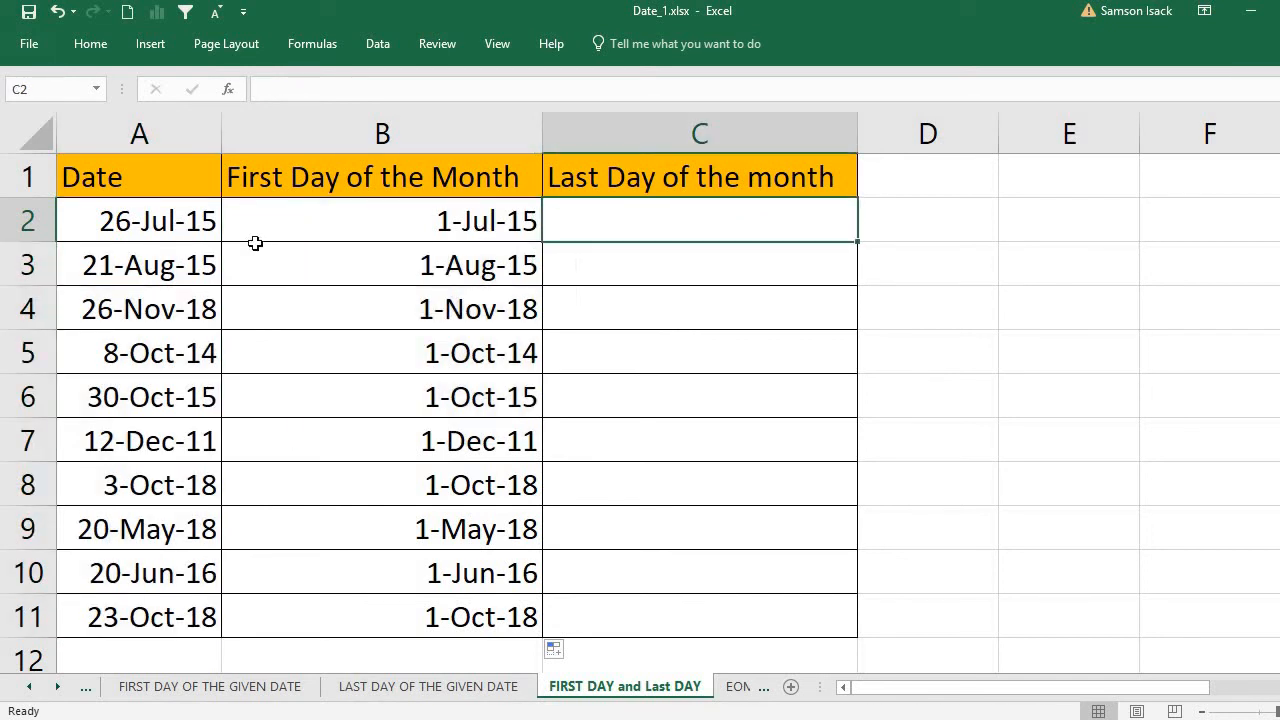
pyautogui.click(189, 218)
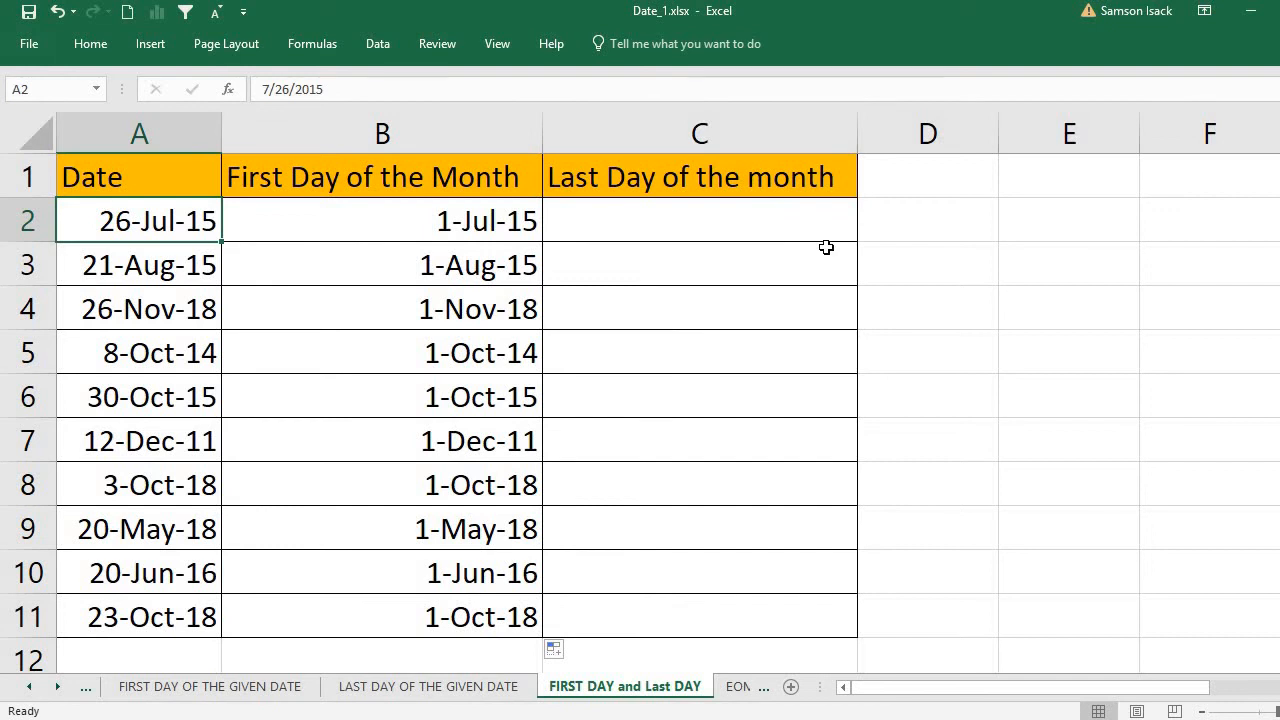
pyautogui.click(782, 217)
pyautogui.click(497, 220)
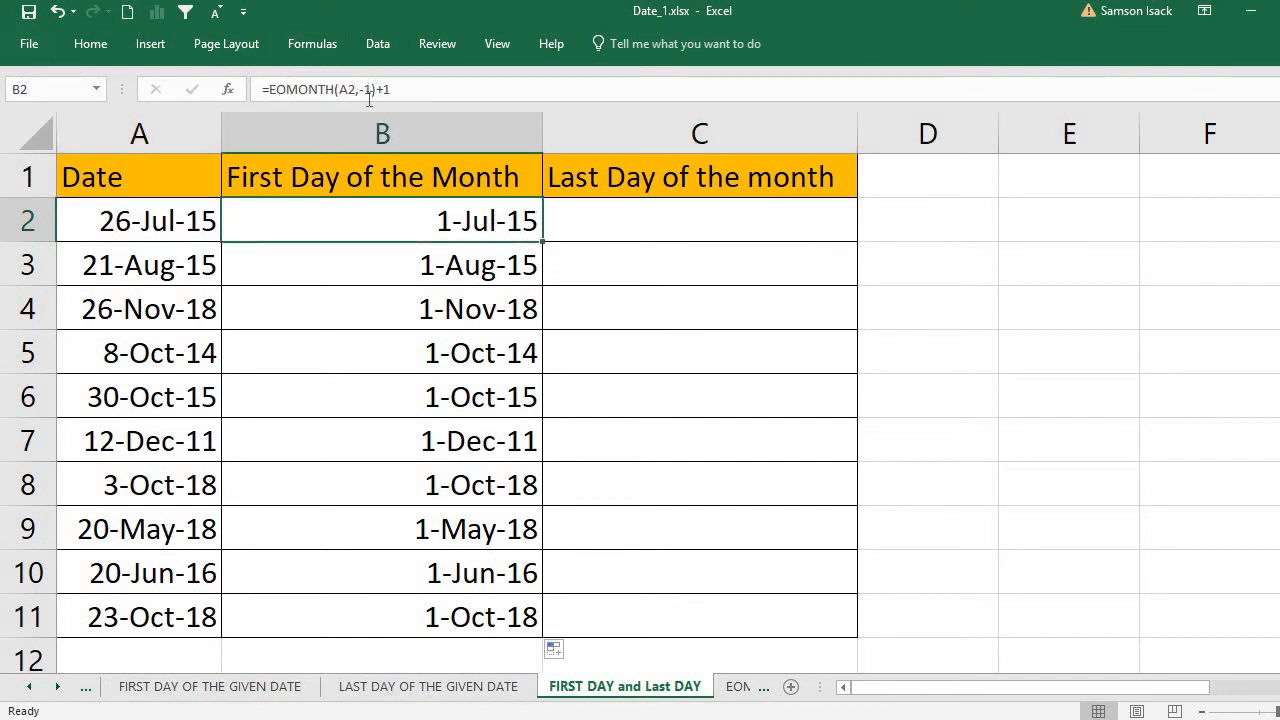
pyautogui.click(634, 216)
pyautogui.doubleClick(636, 224)
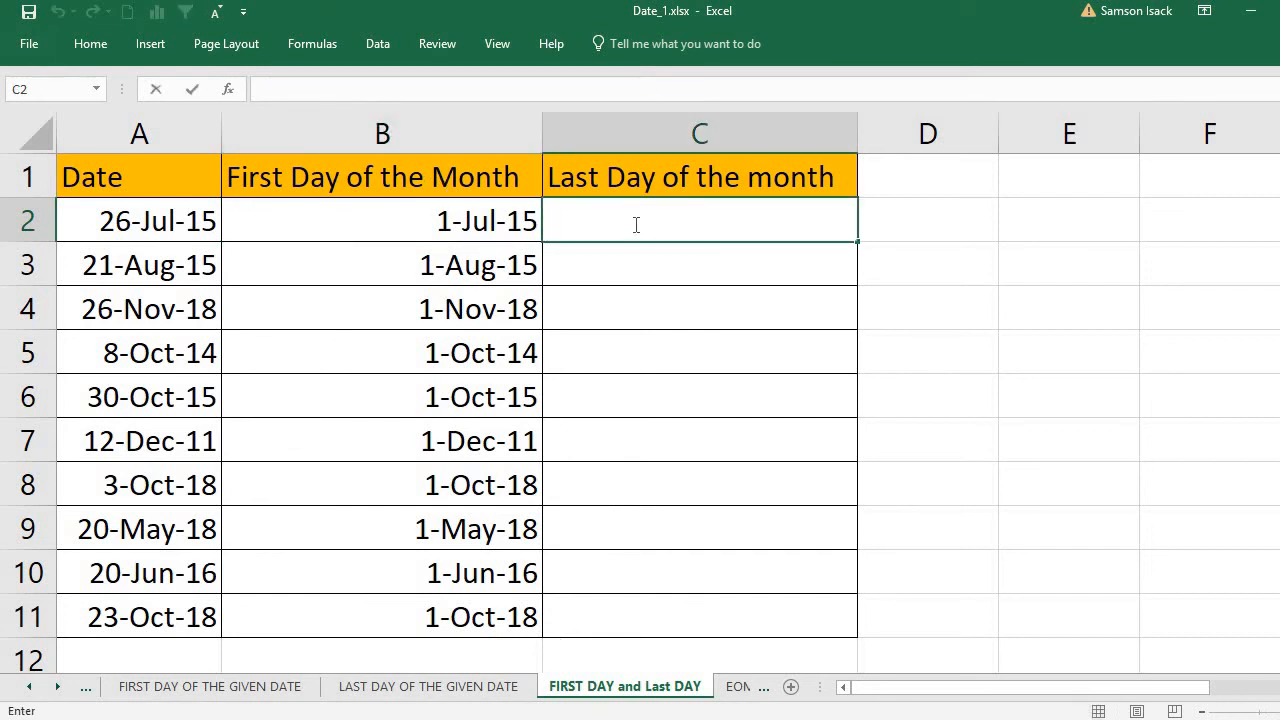
pyautogui.write('=EO')
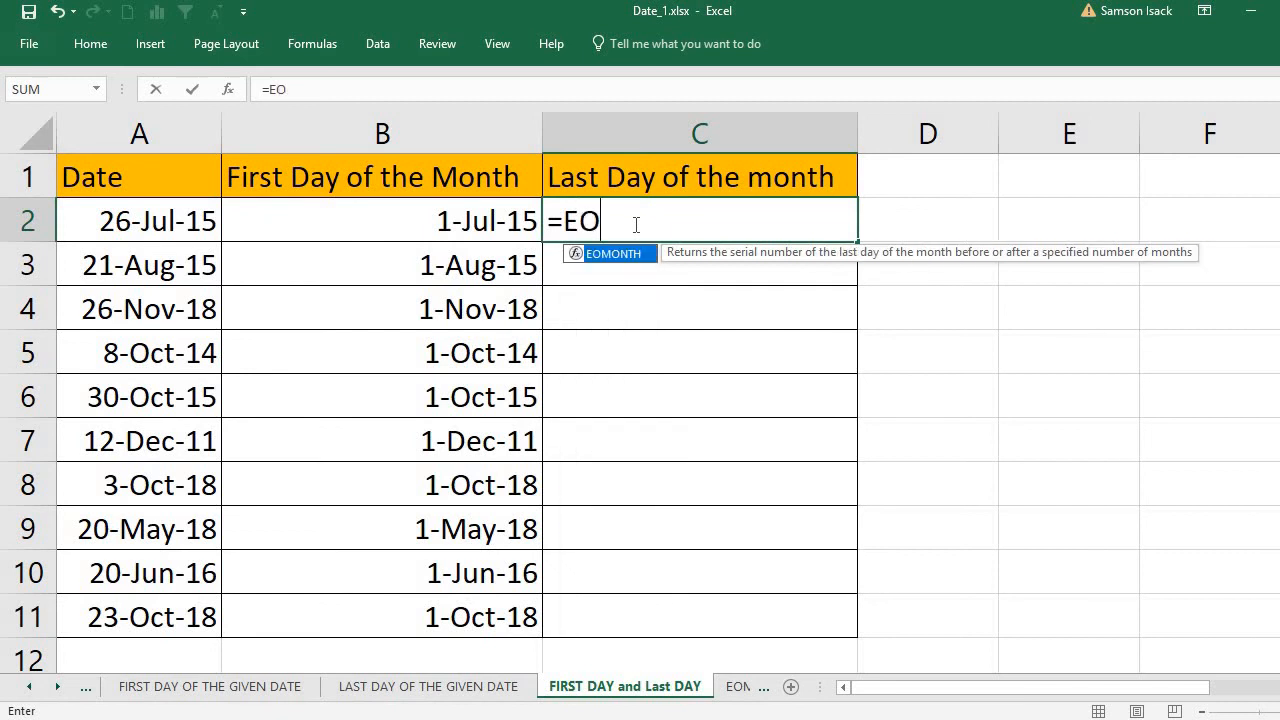
pyautogui.write('MONTH(')
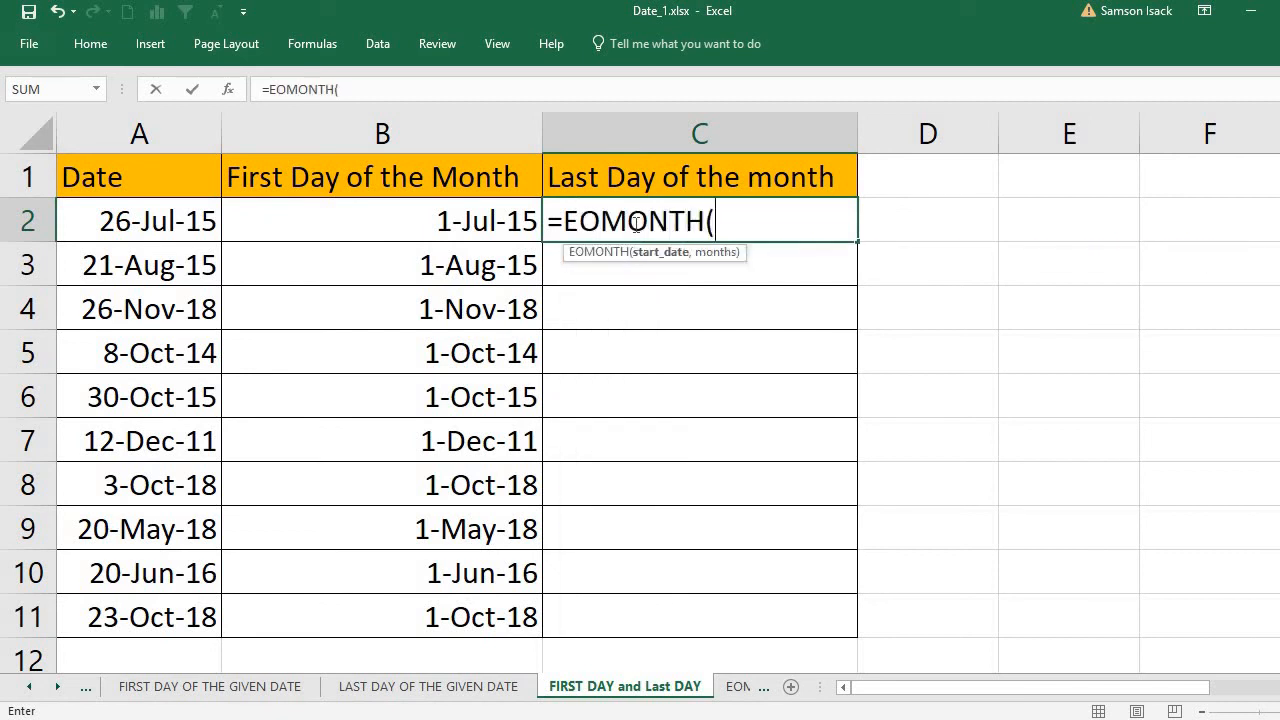
pyautogui.click(129, 218)
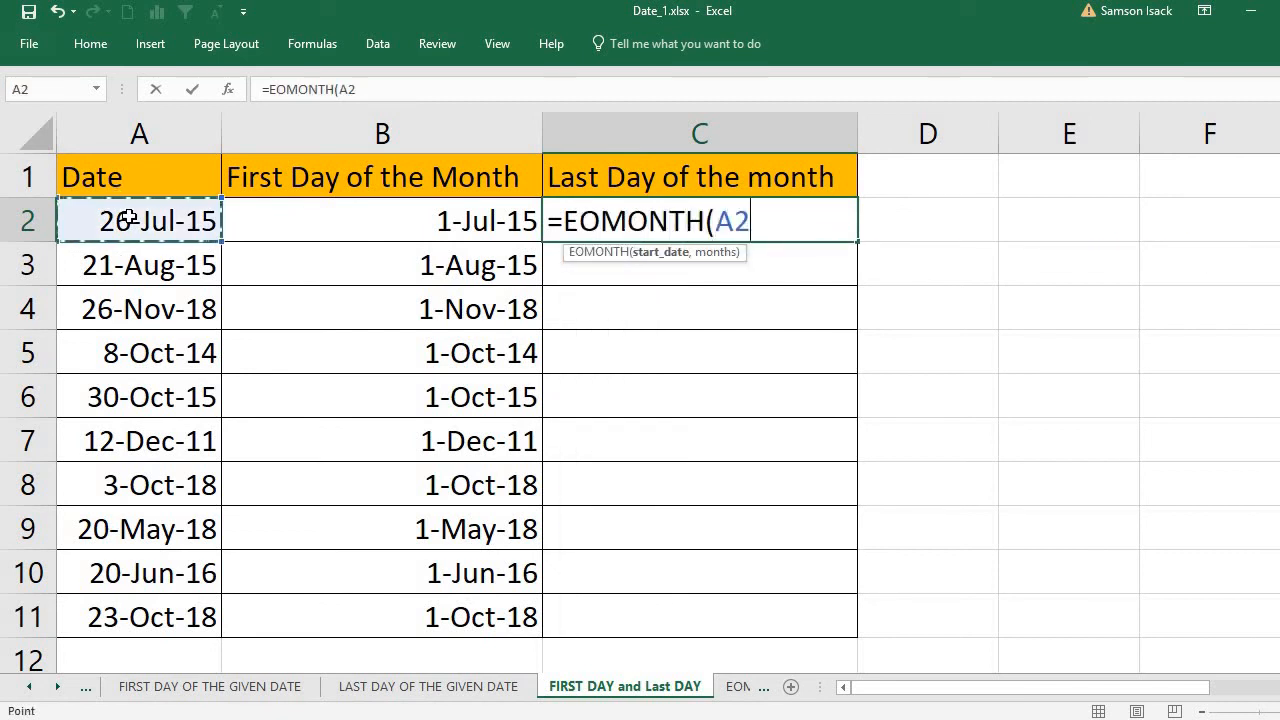
pyautogui.write(',')
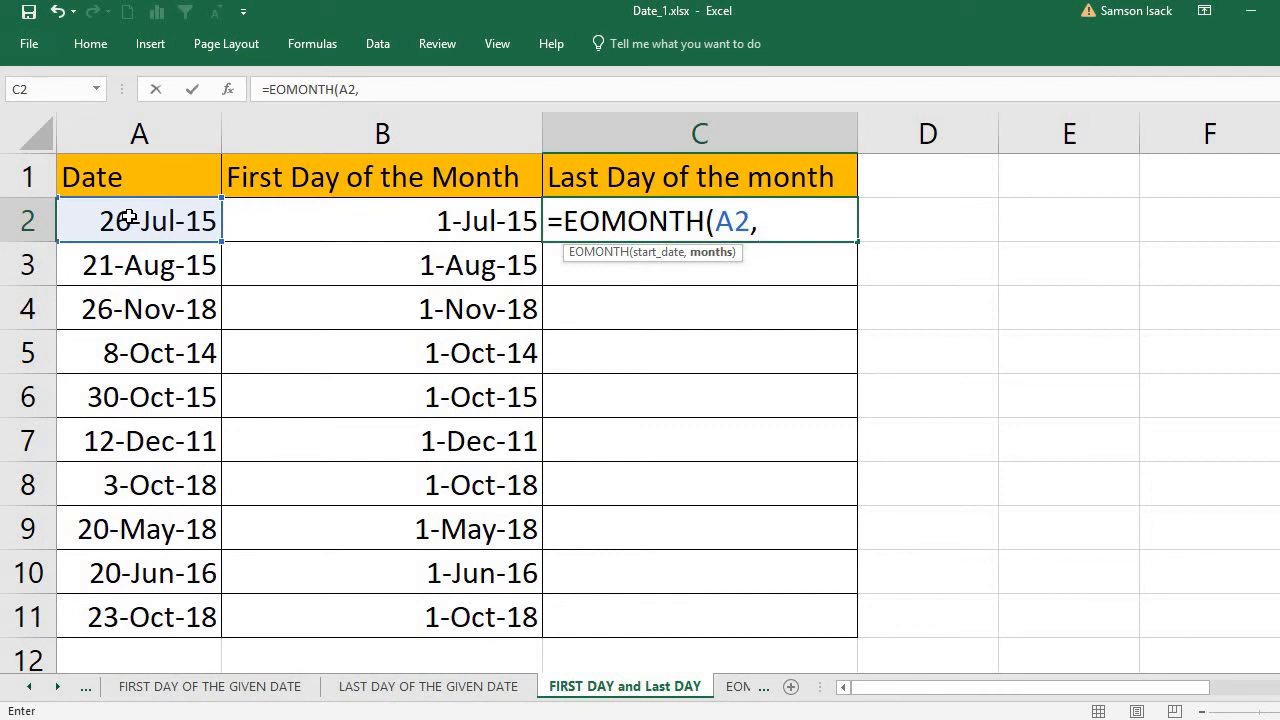
pyautogui.write('0)')
pyautogui.press('Return')
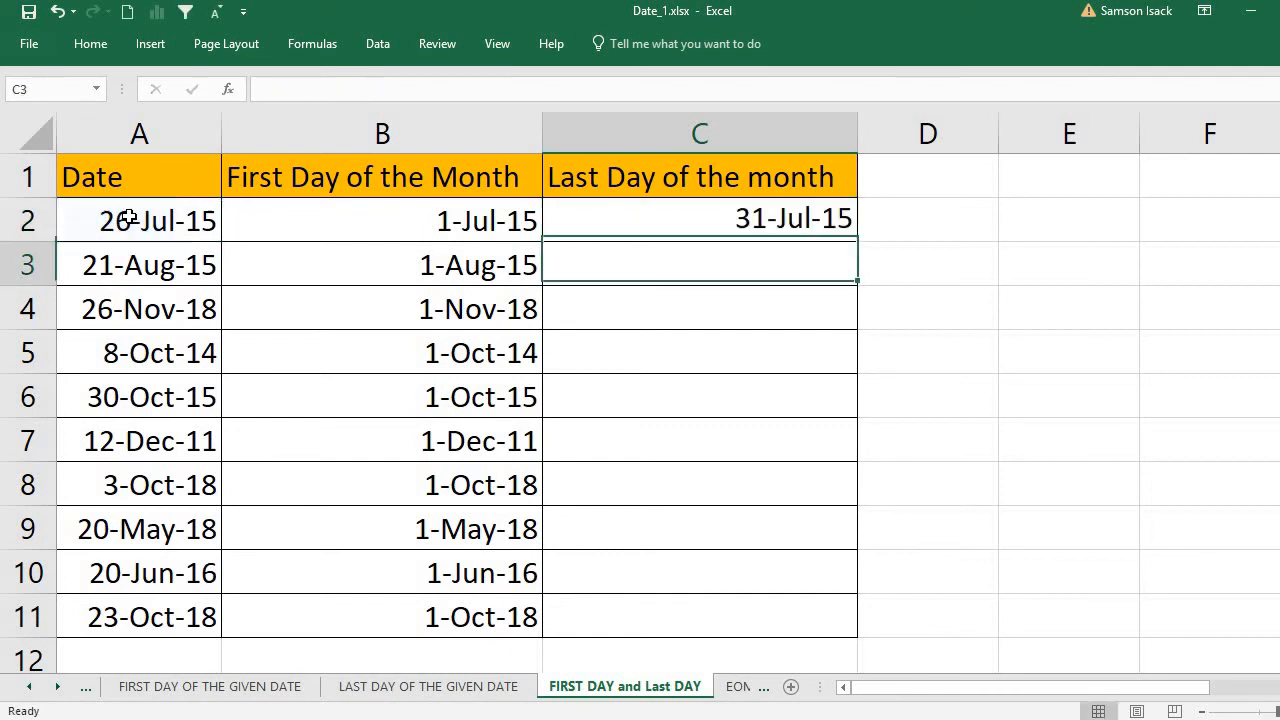
pyautogui.click(693, 202)
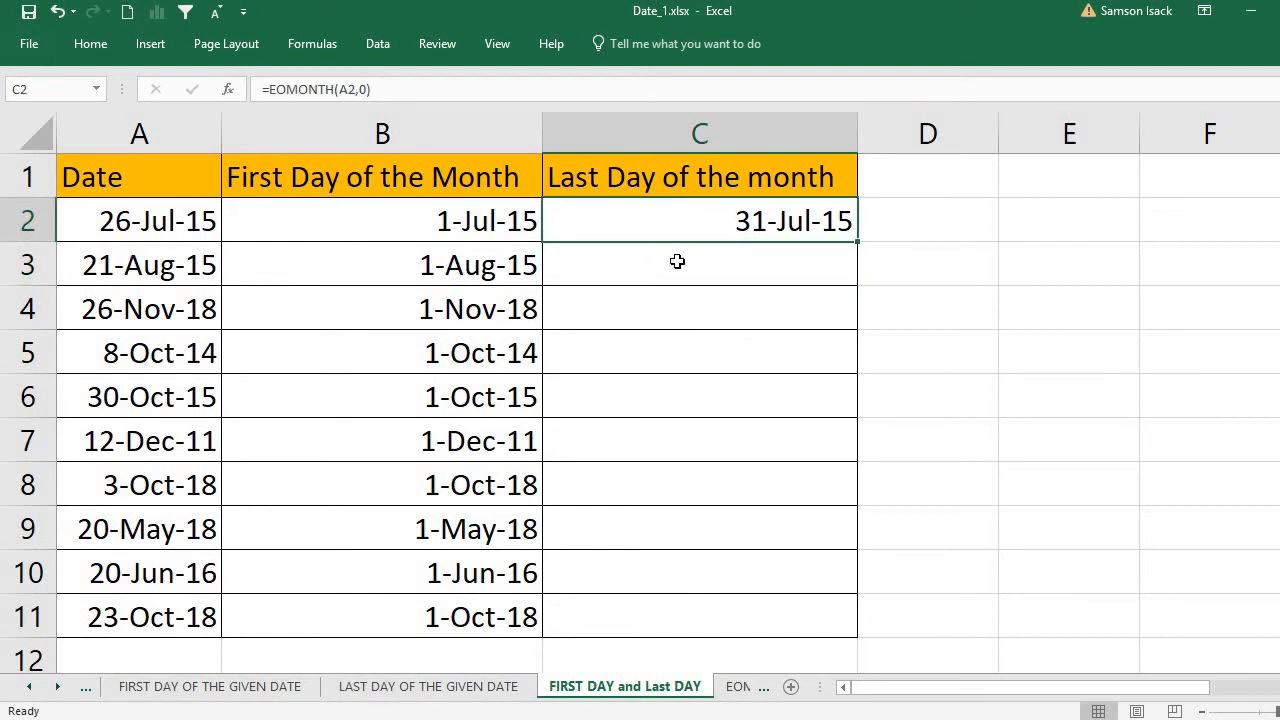
# Enter the formula =EOMONTH(A3,0) in cell C3 for the last day of the month of the date in A3.
pyautogui.click(677, 262)
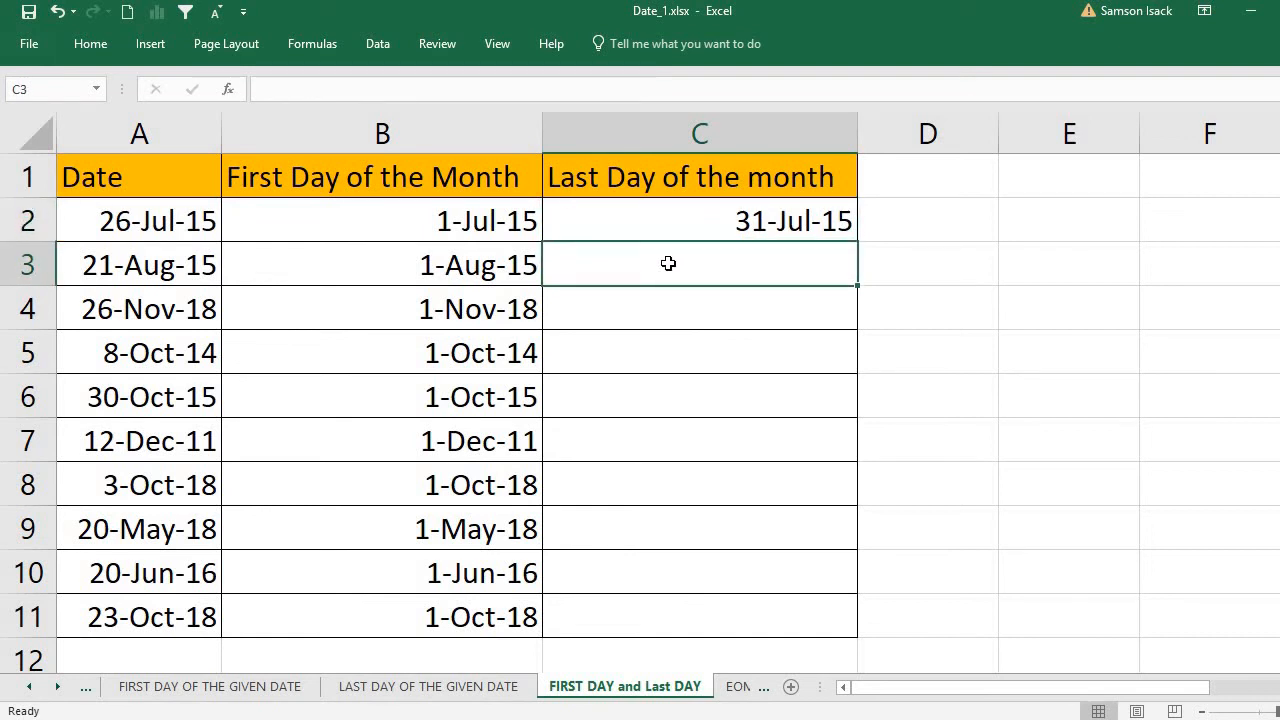
pyautogui.doubleClick(670, 263)
pyautogui.write('=')
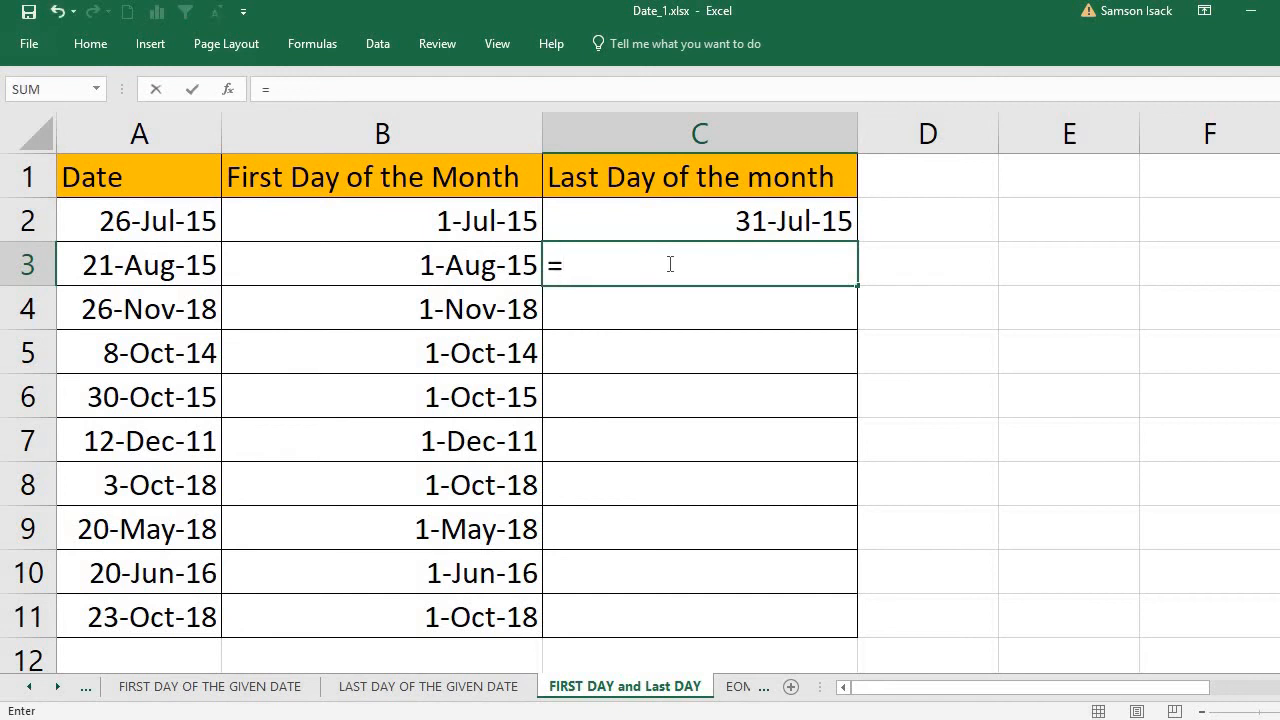
pyautogui.write('EOMON')
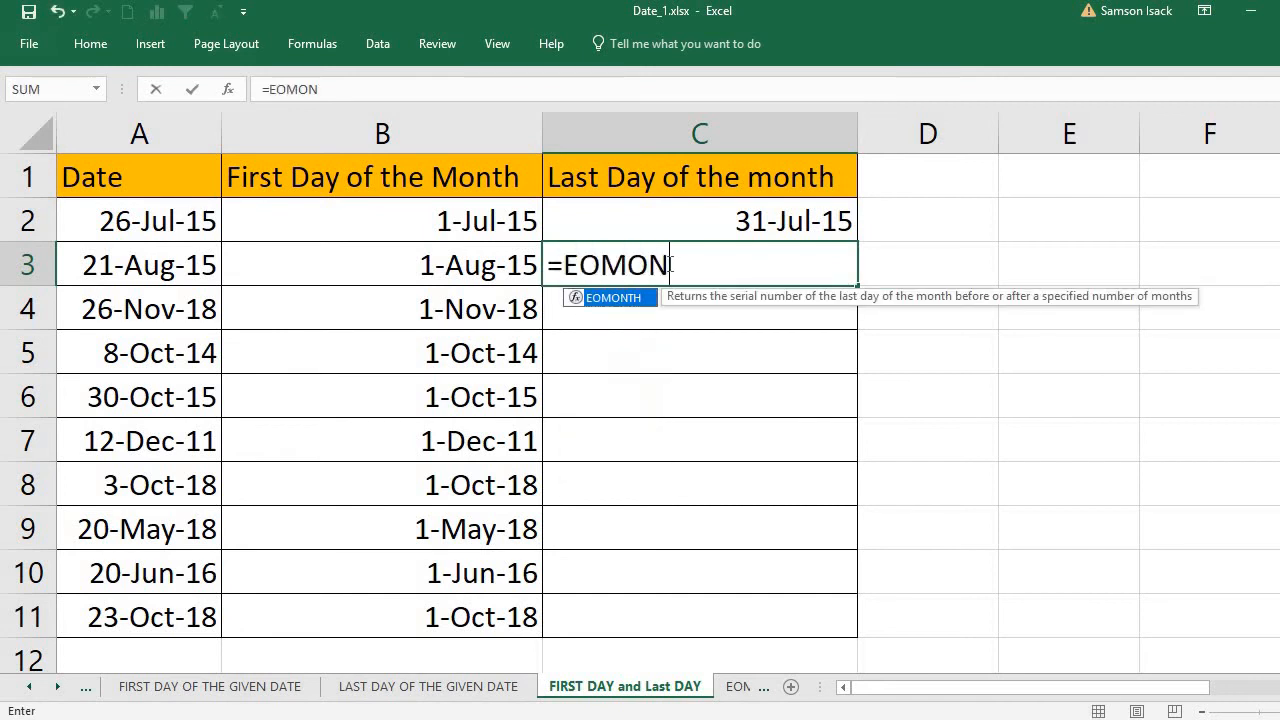
pyautogui.write('TH(')
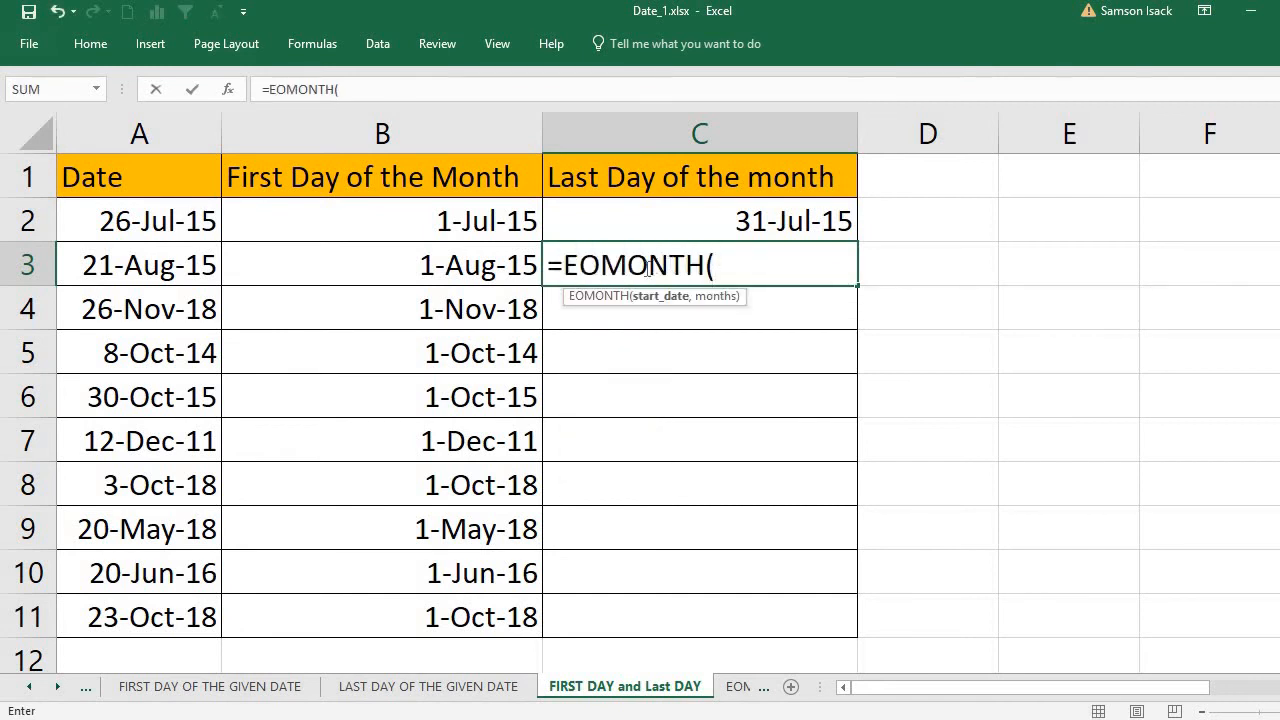
pyautogui.click(150, 265)
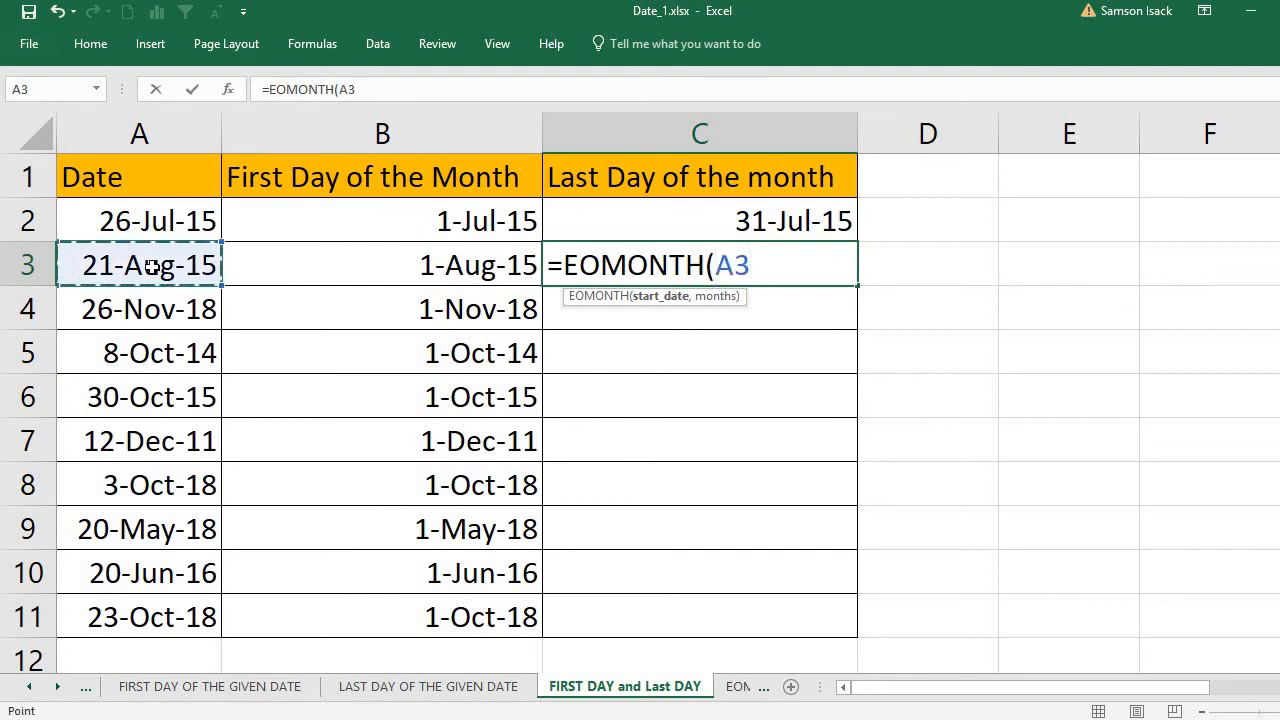
pyautogui.write(',0')
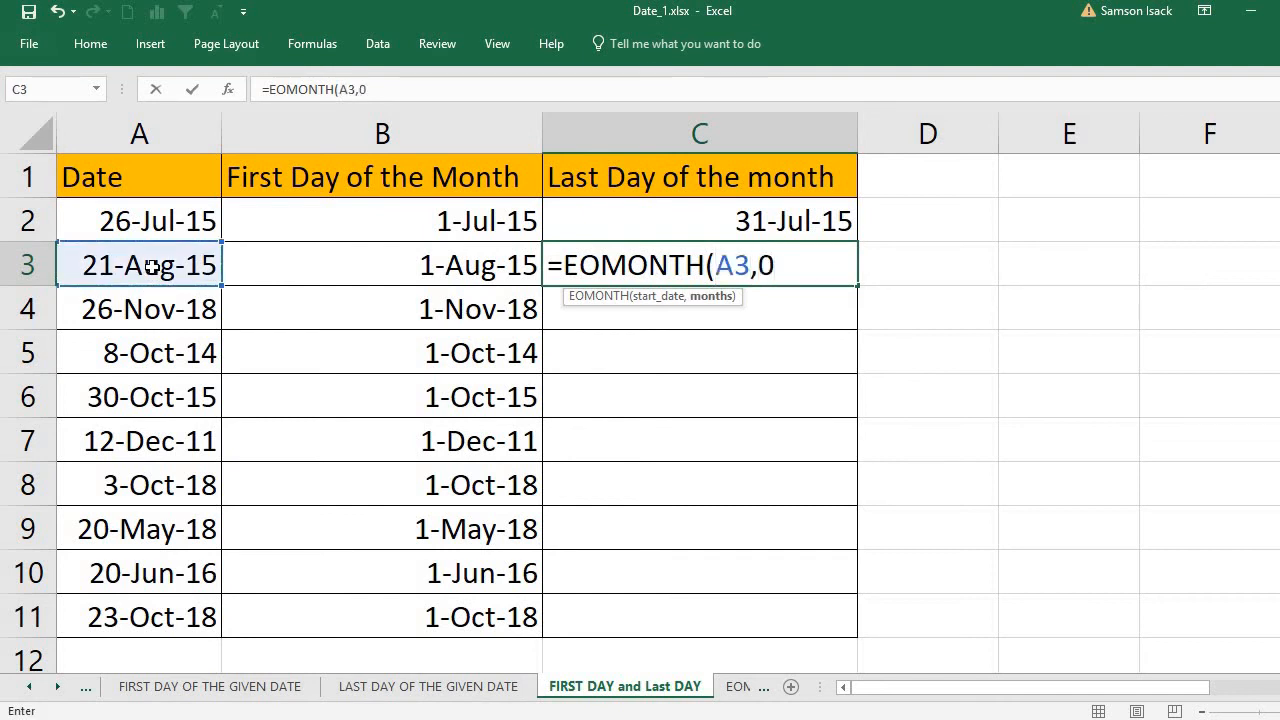
pyautogui.write(')')
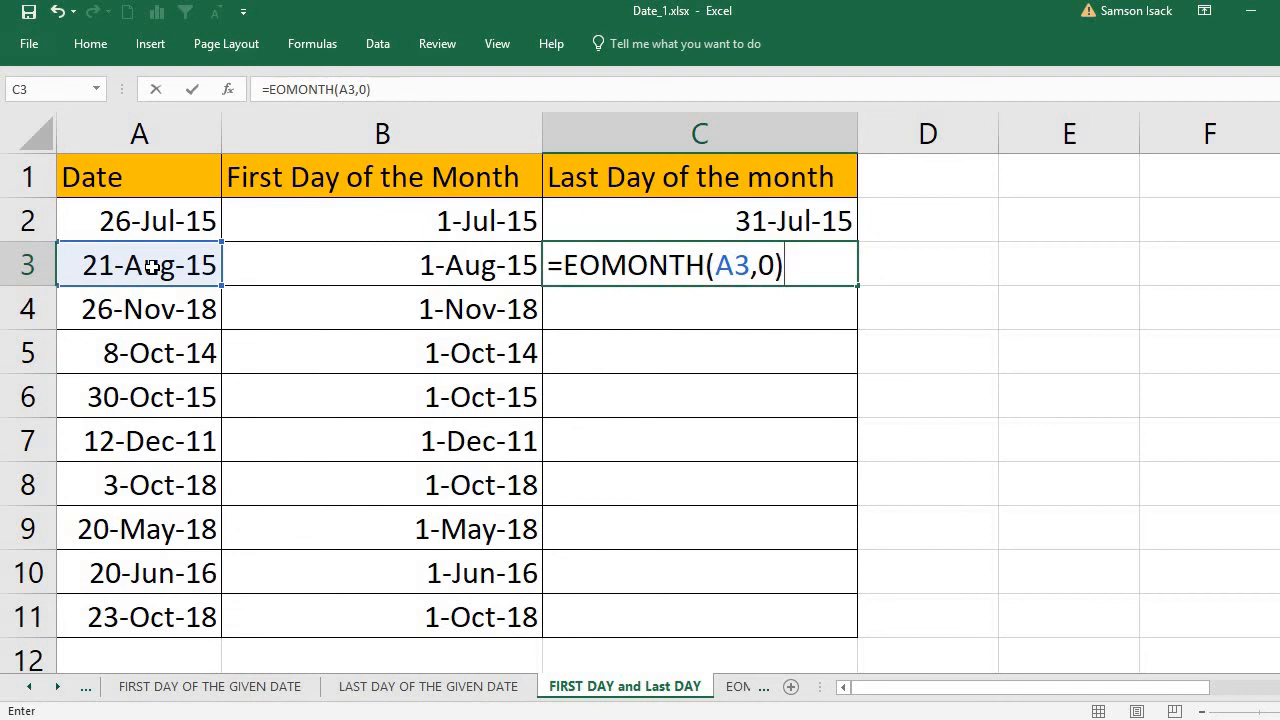
pyautogui.press('Return')
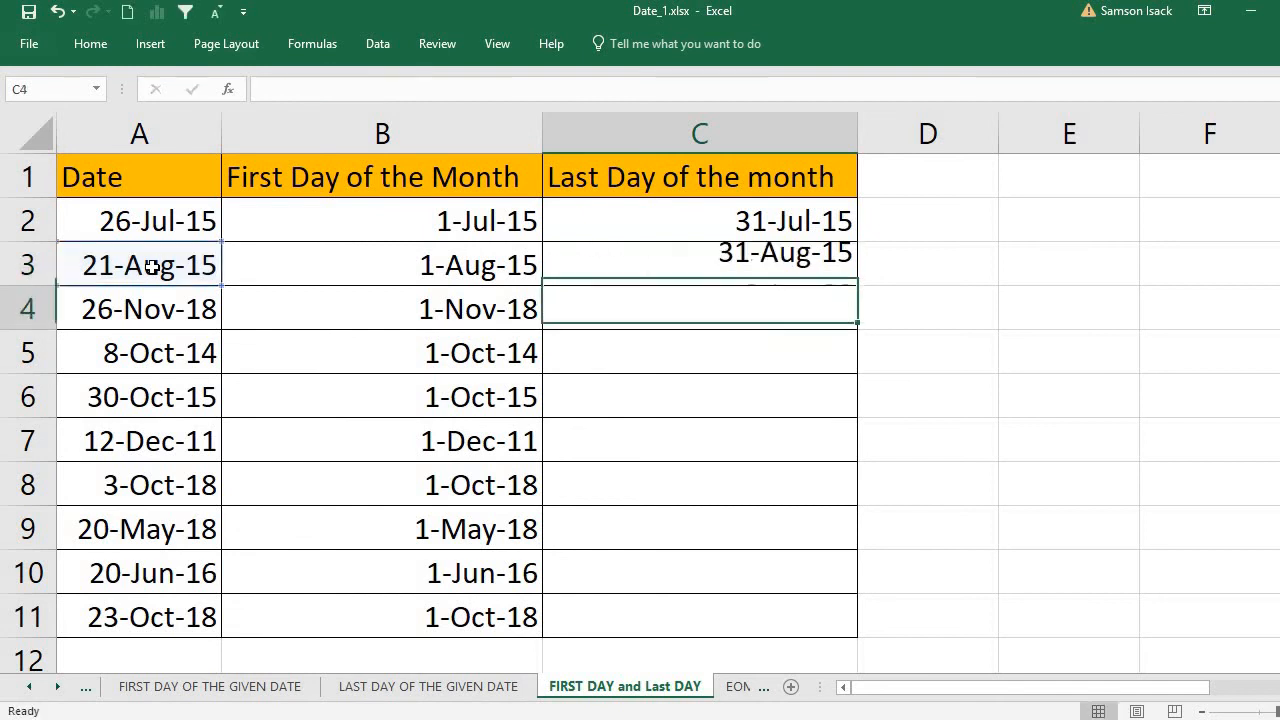
# Fill the last-day formula from C3 down to C11 and check the formula in the last row.
pyautogui.click(809, 270)
pyautogui.doubleClick(856, 288)
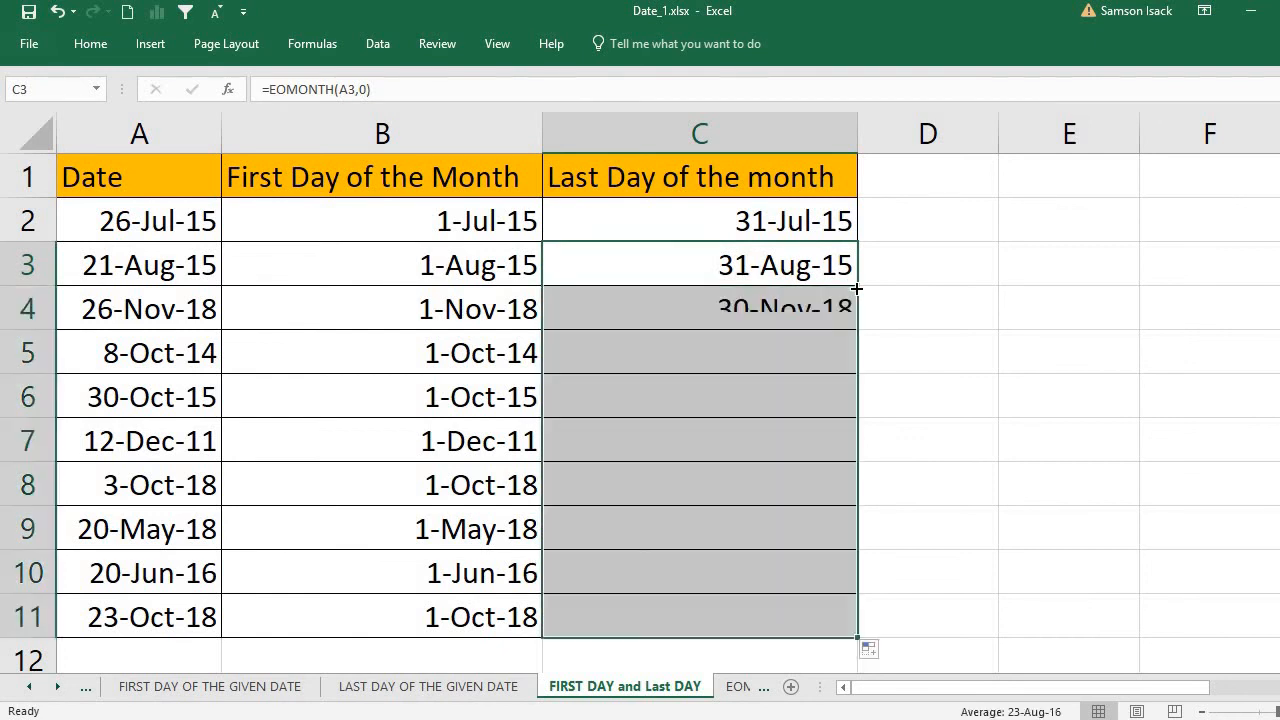
pyautogui.click(723, 621)
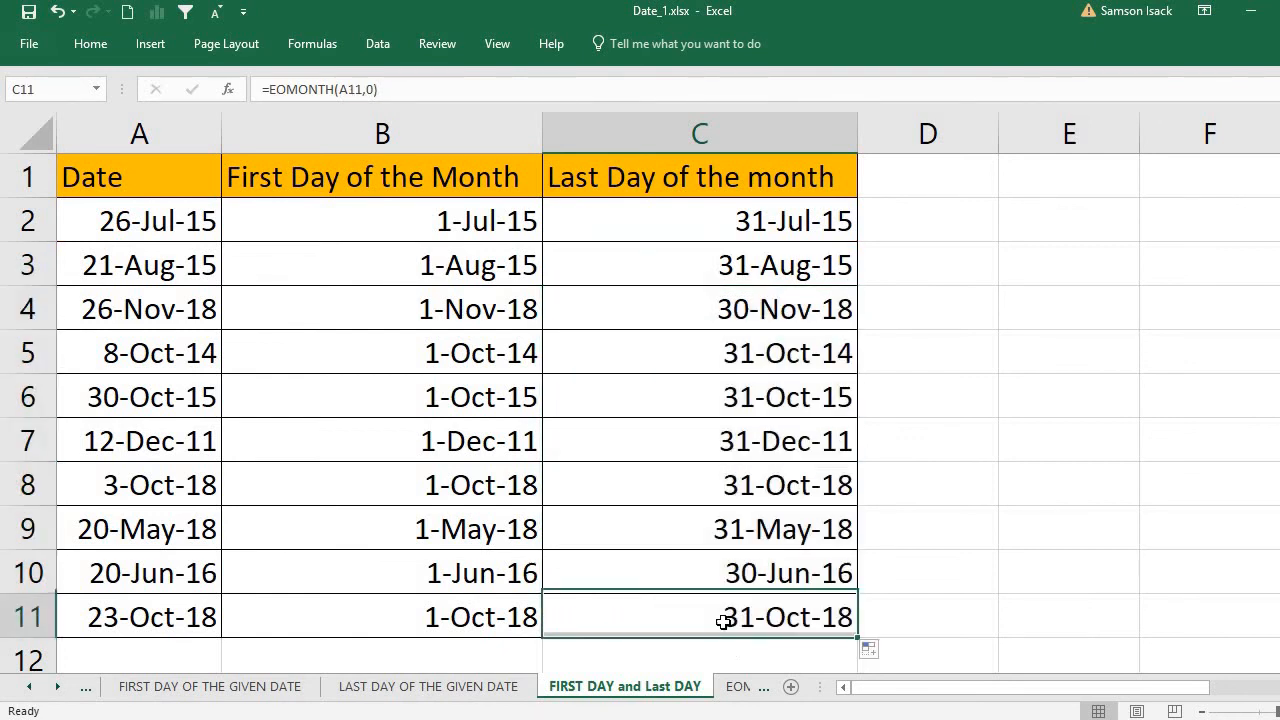
# Compare the EOMONTH formulas in B2 and C2 that return the first and last day of the month, examining their arguments.
pyautogui.click(508, 205)
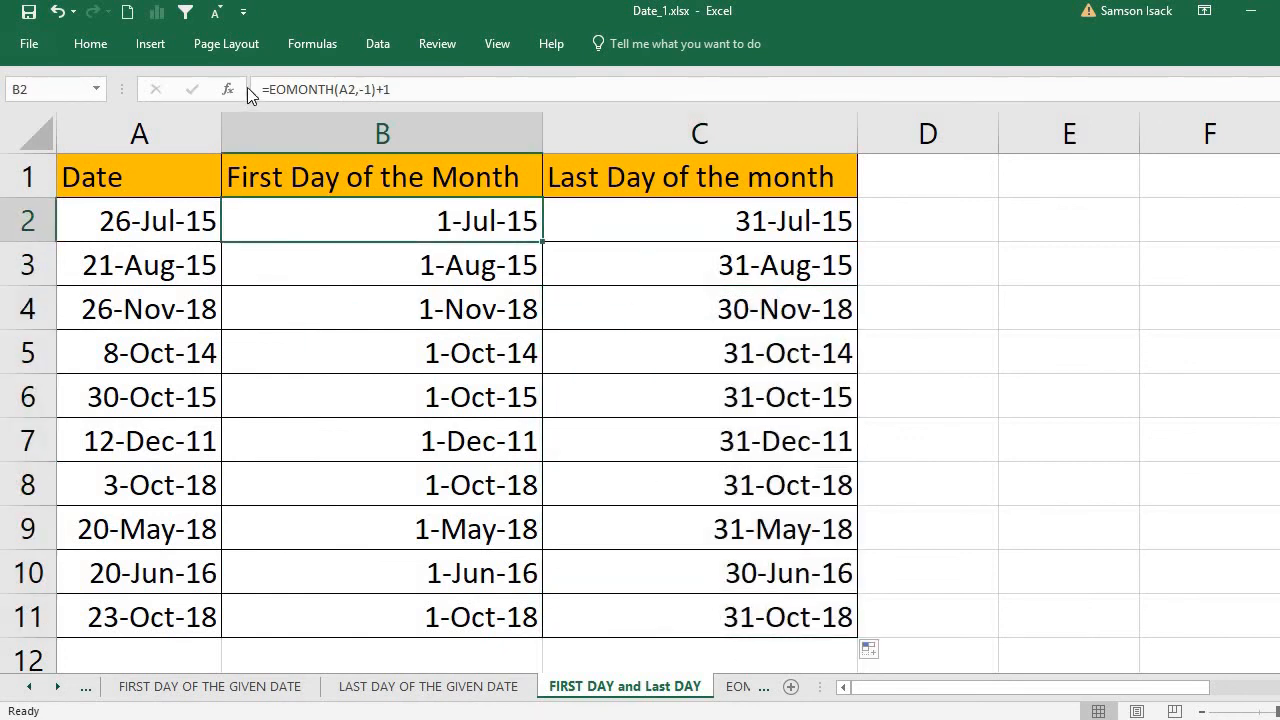
pyautogui.click(762, 221)
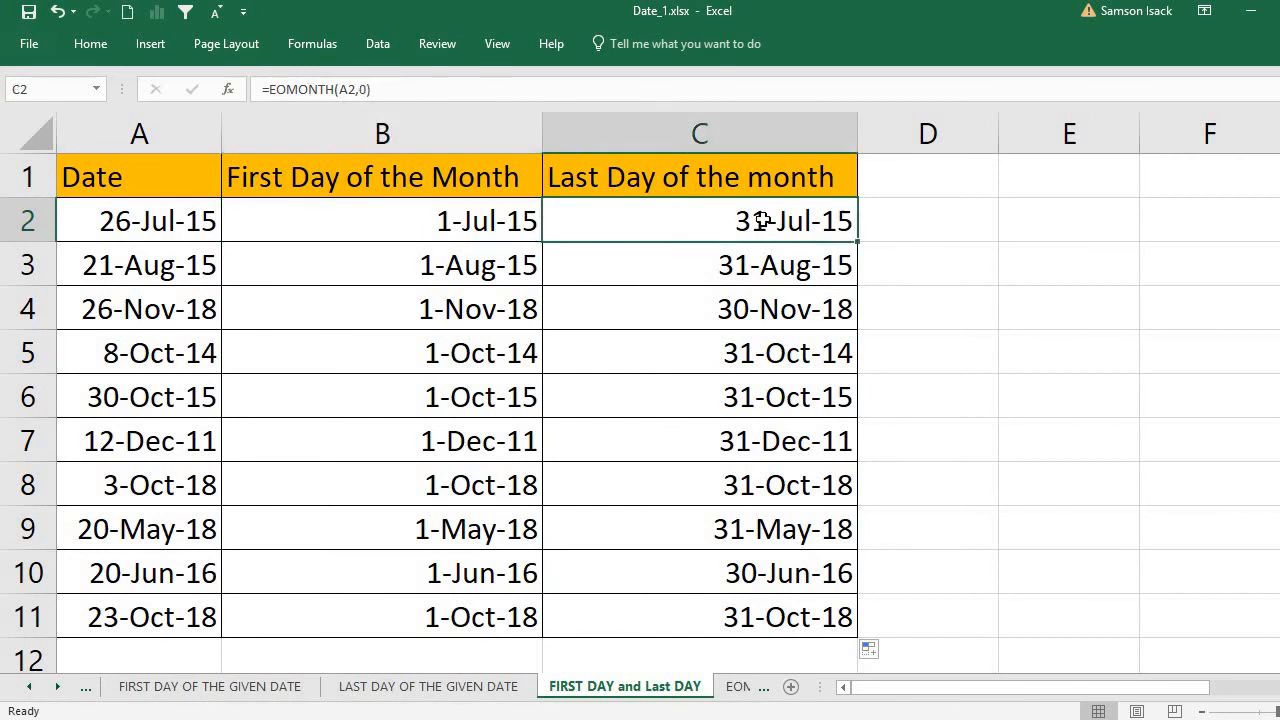
pyautogui.click(735, 266)
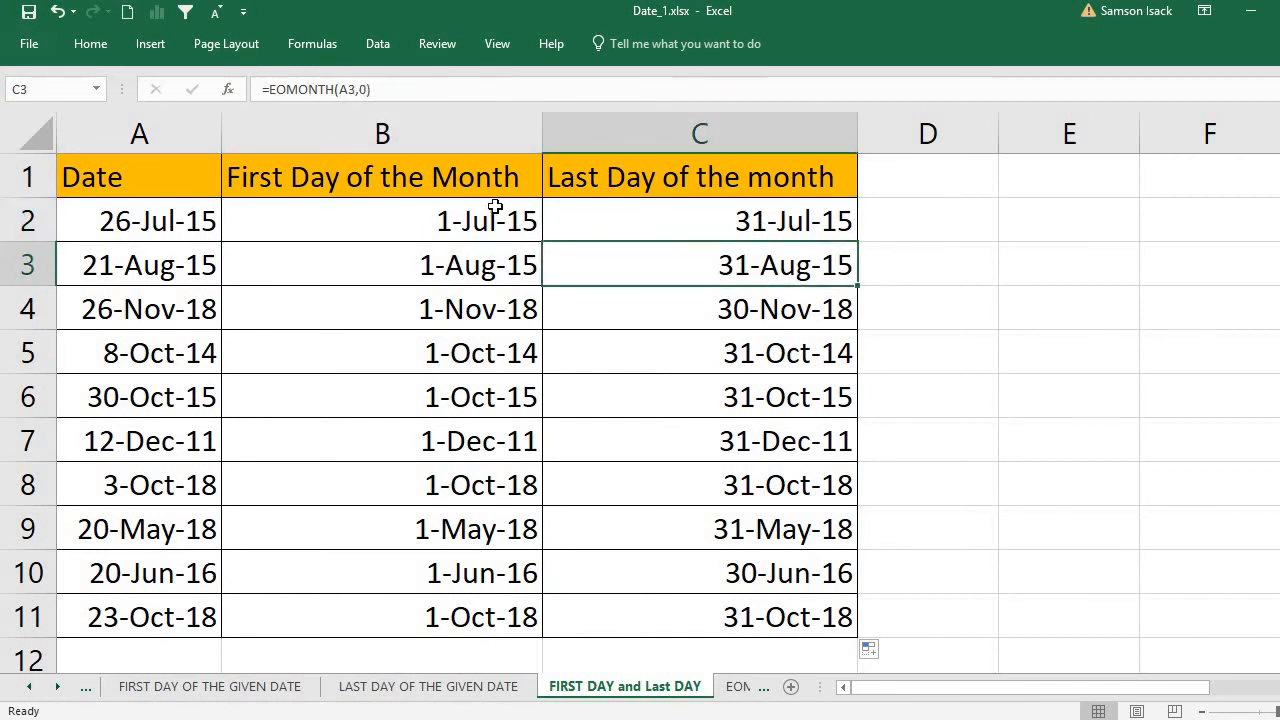
pyautogui.click(493, 206)
pyautogui.click(648, 220)
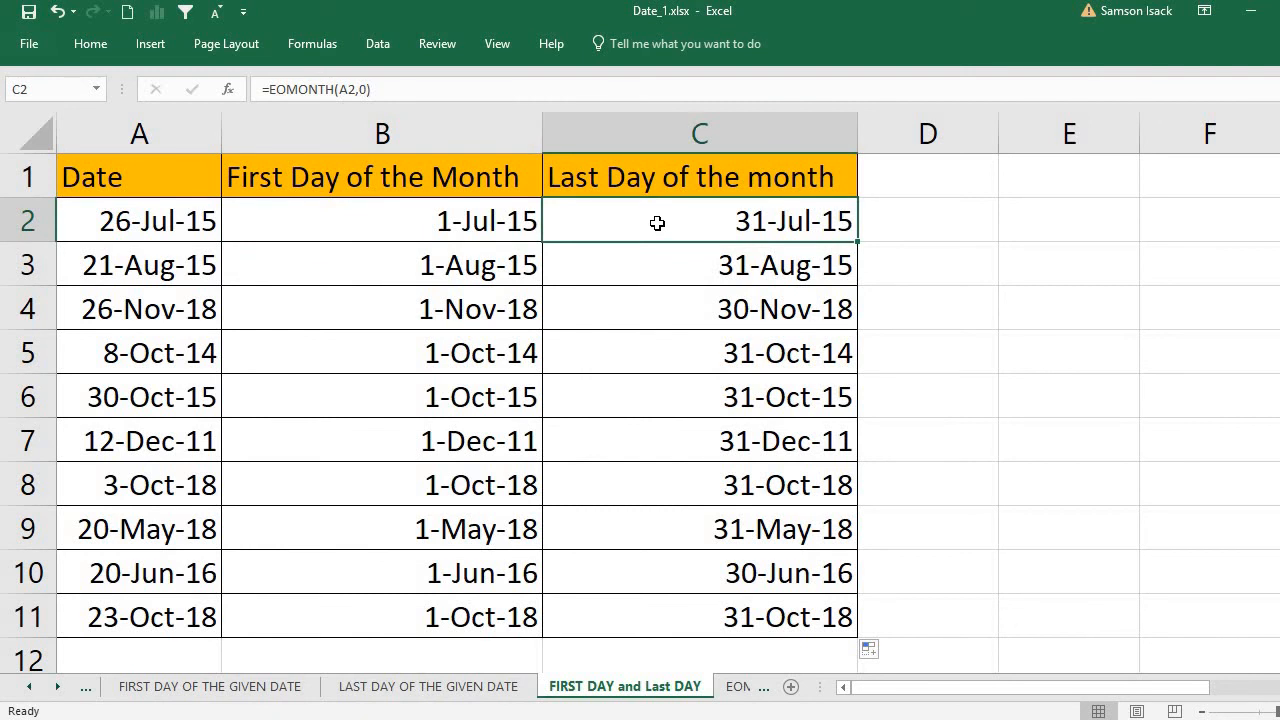
pyautogui.click(526, 214)
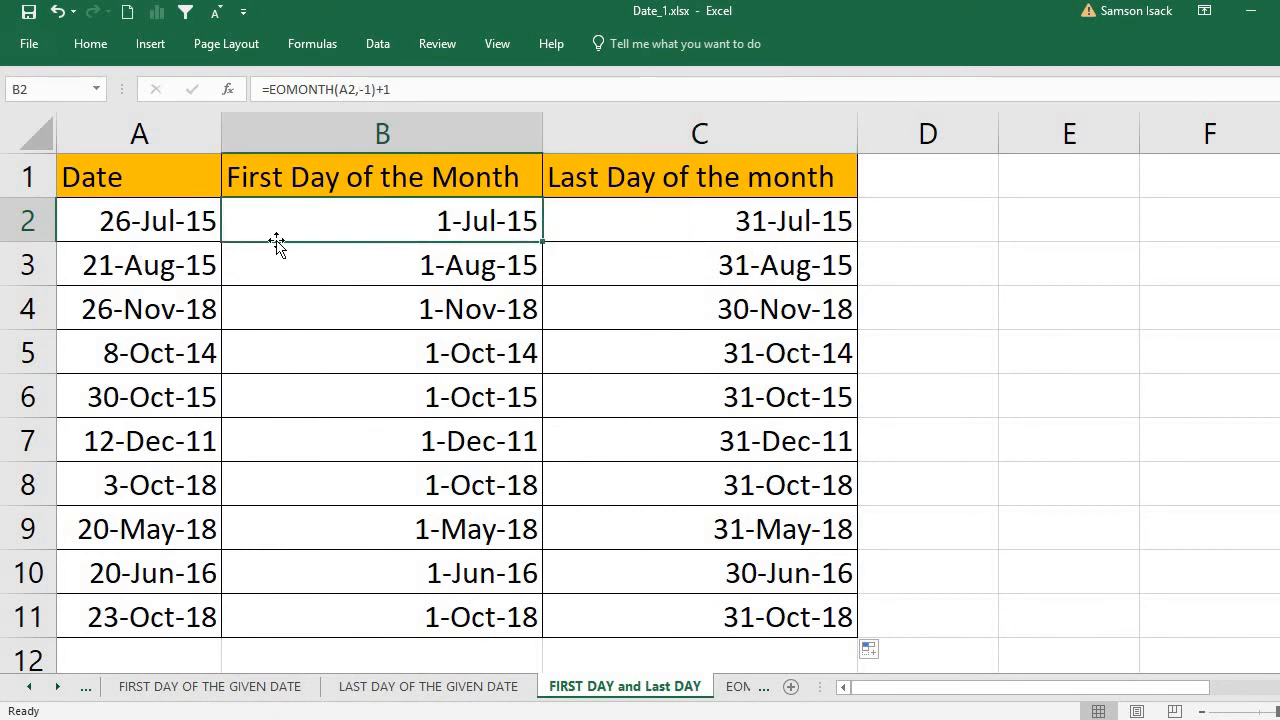
pyautogui.doubleClick(362, 228)
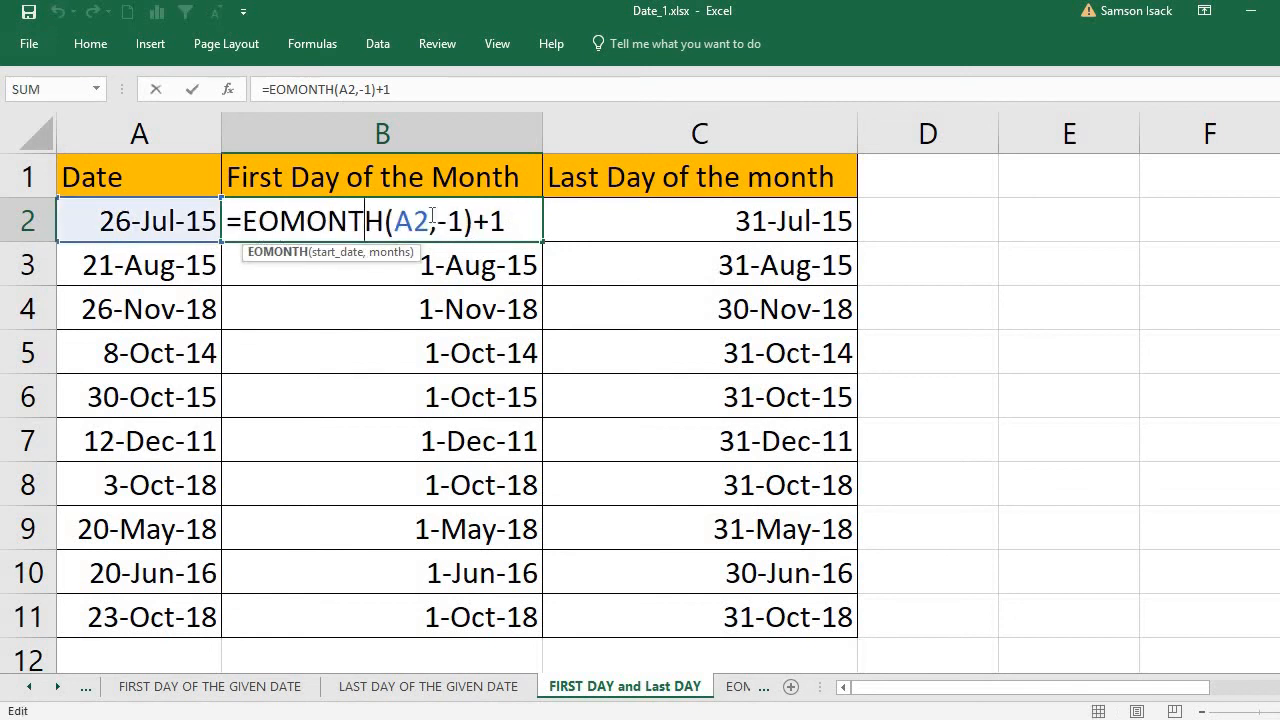
pyautogui.moveTo(430, 220); pyautogui.dragTo(394, 220)
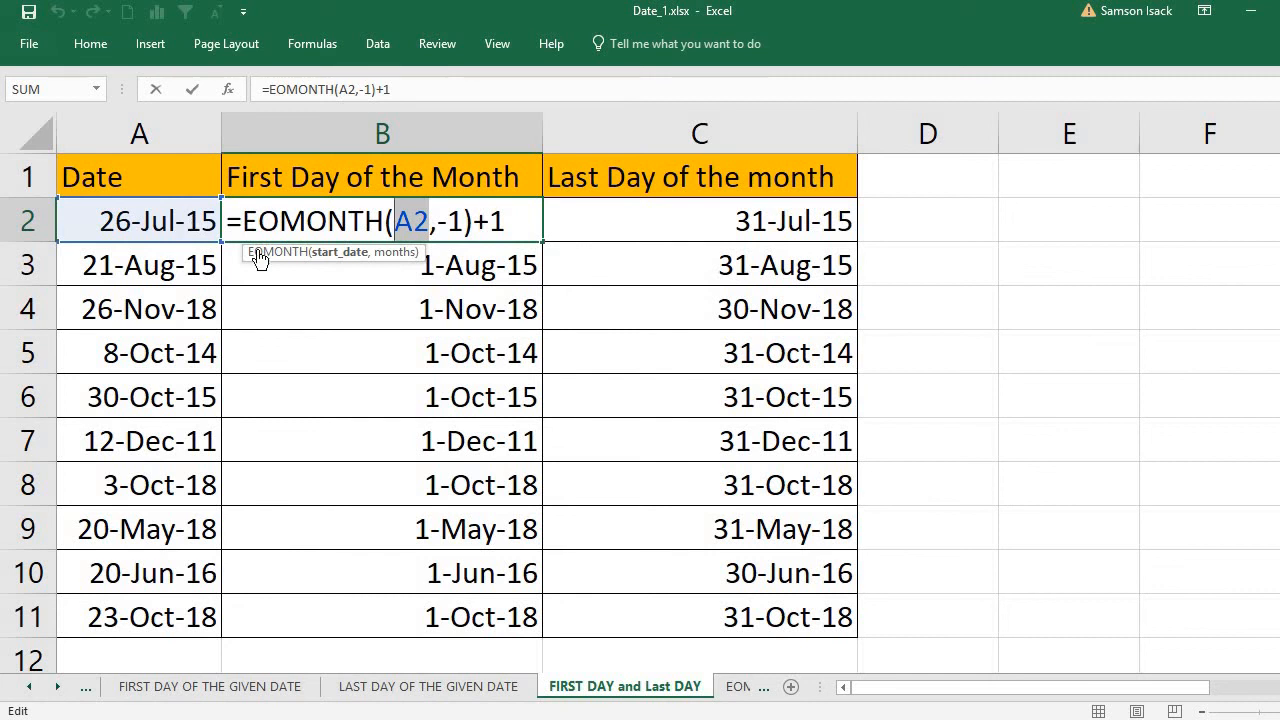
pyautogui.press('Return')
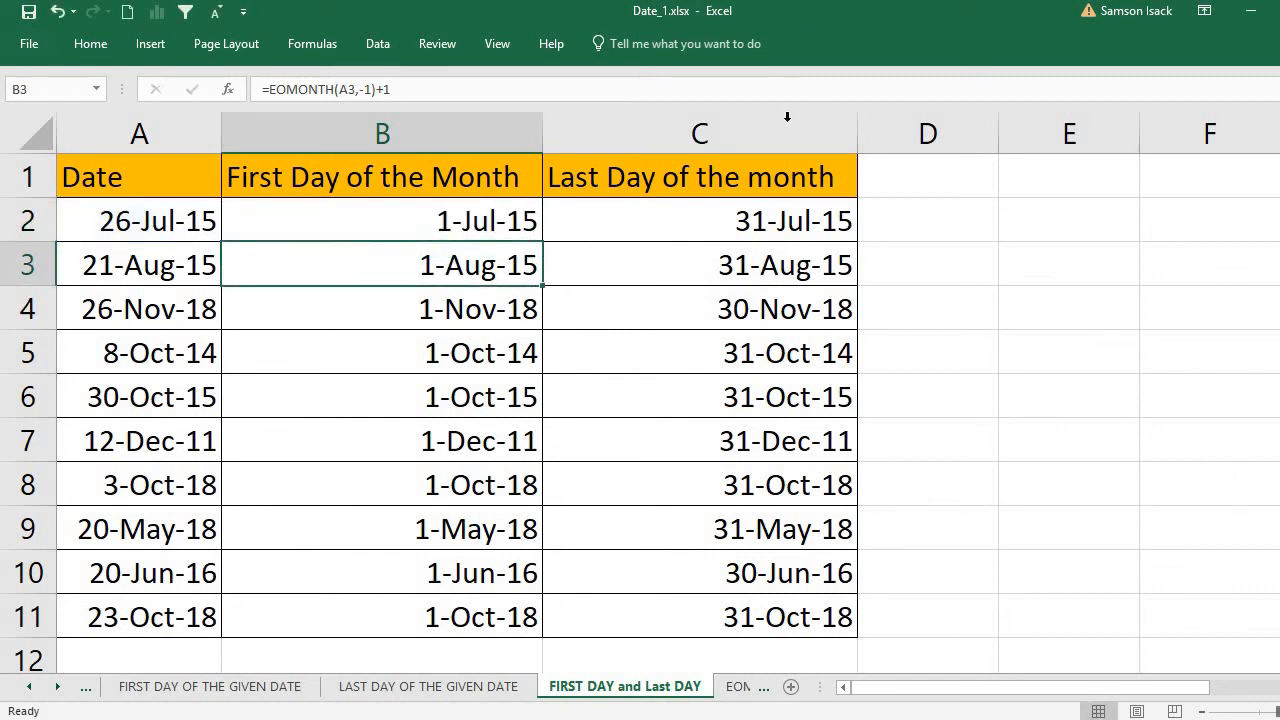
pyautogui.doubleClick(745, 222)
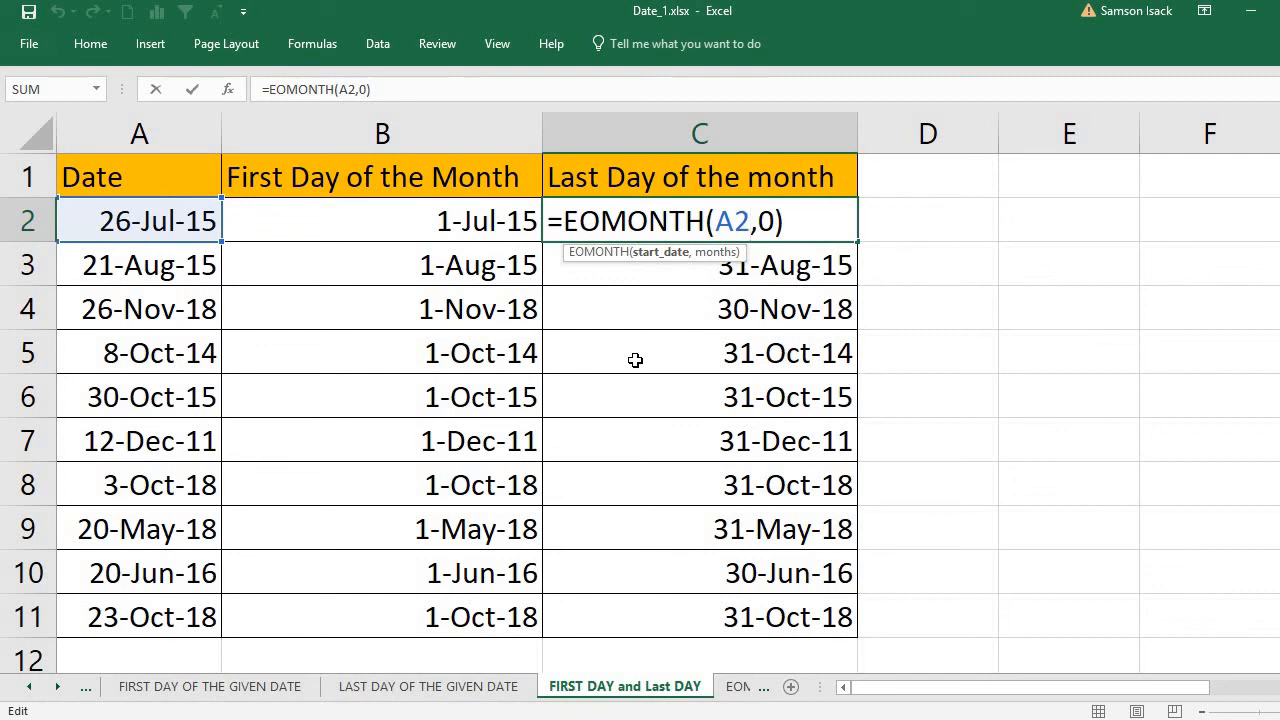
pyautogui.press('Return')
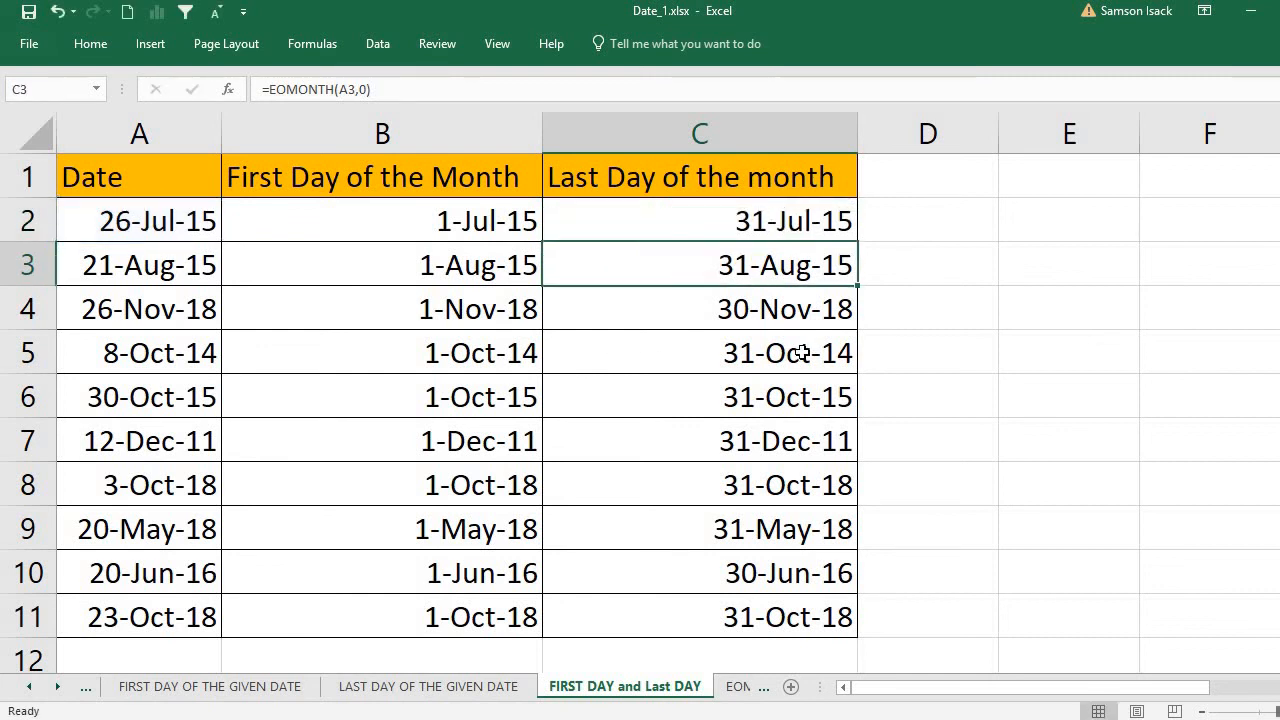
pyautogui.click(445, 212)
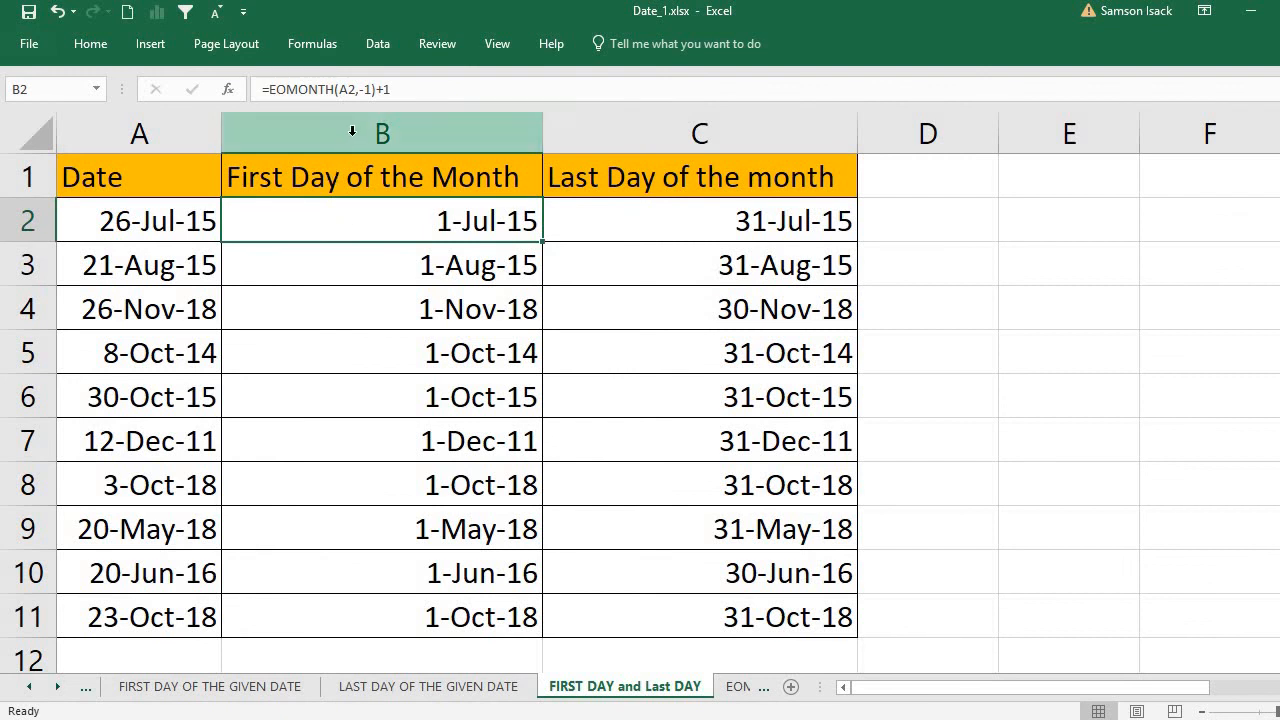
pyautogui.click(966, 223)
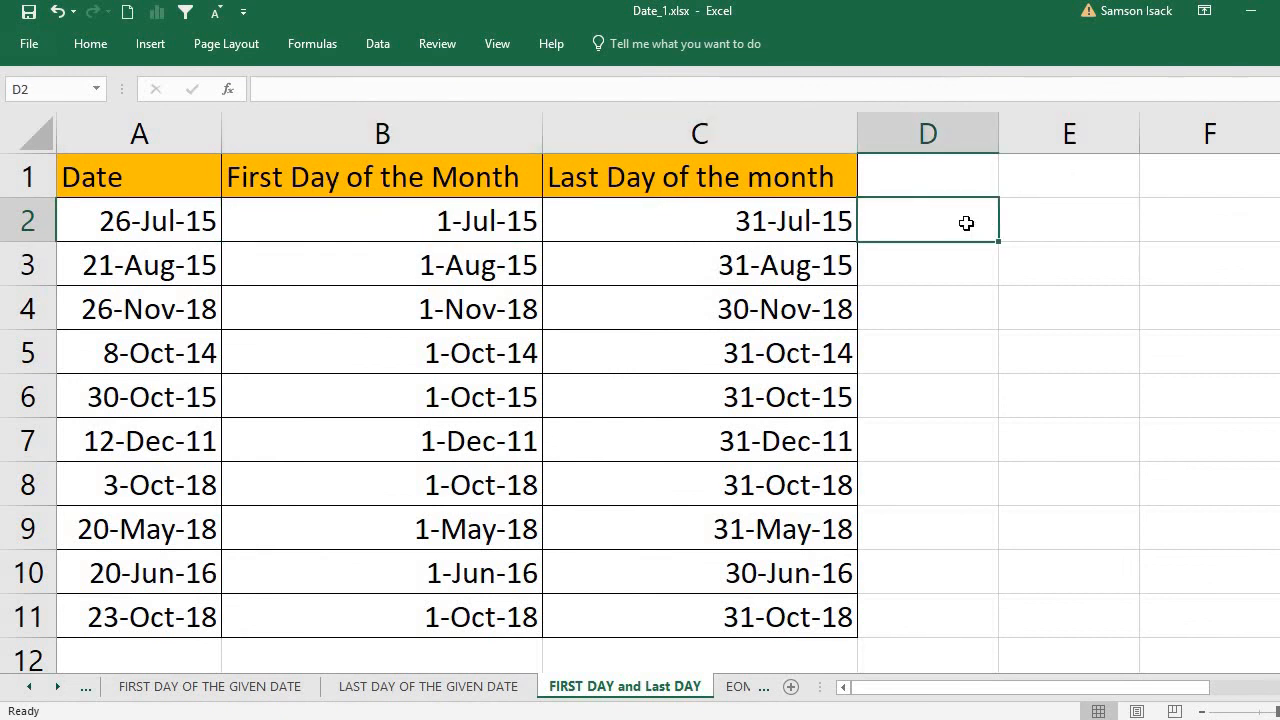
pyautogui.doubleClick(966, 223)
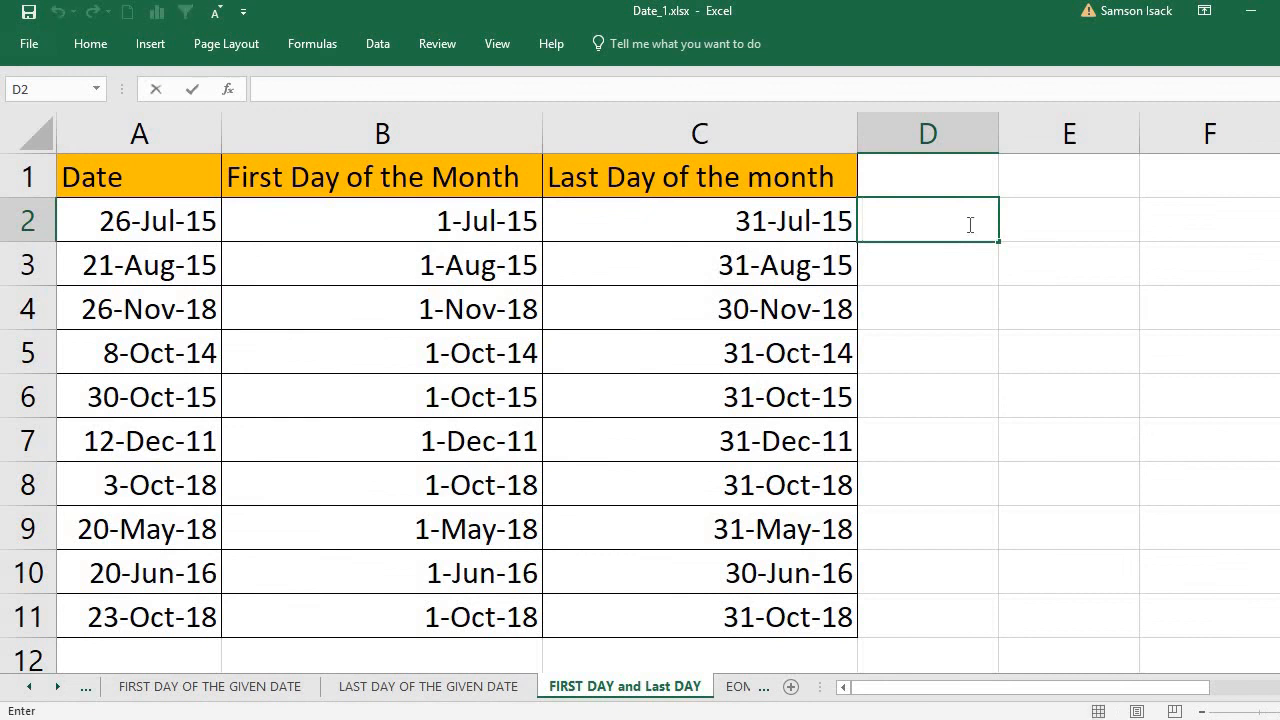
# Insert a blank column before the "First Day of the Month" column and enter the header FD in B1.
pyautogui.click(330, 180)
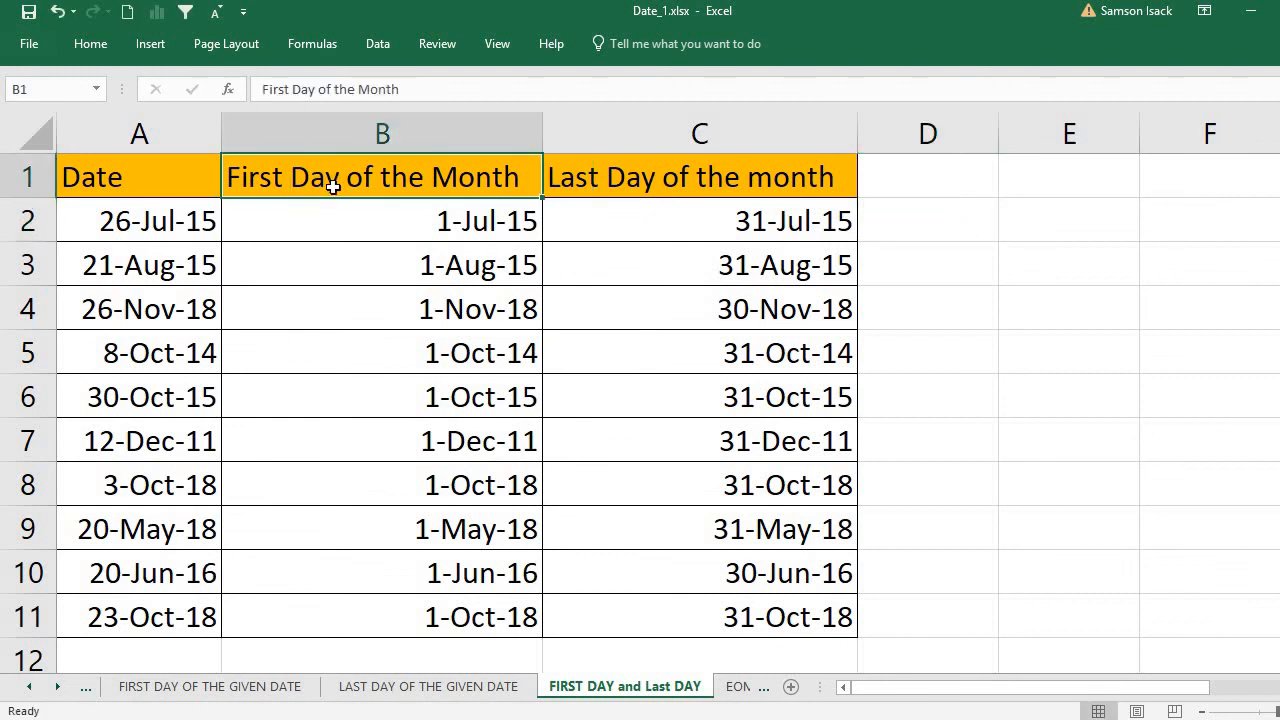
pyautogui.click(363, 134)
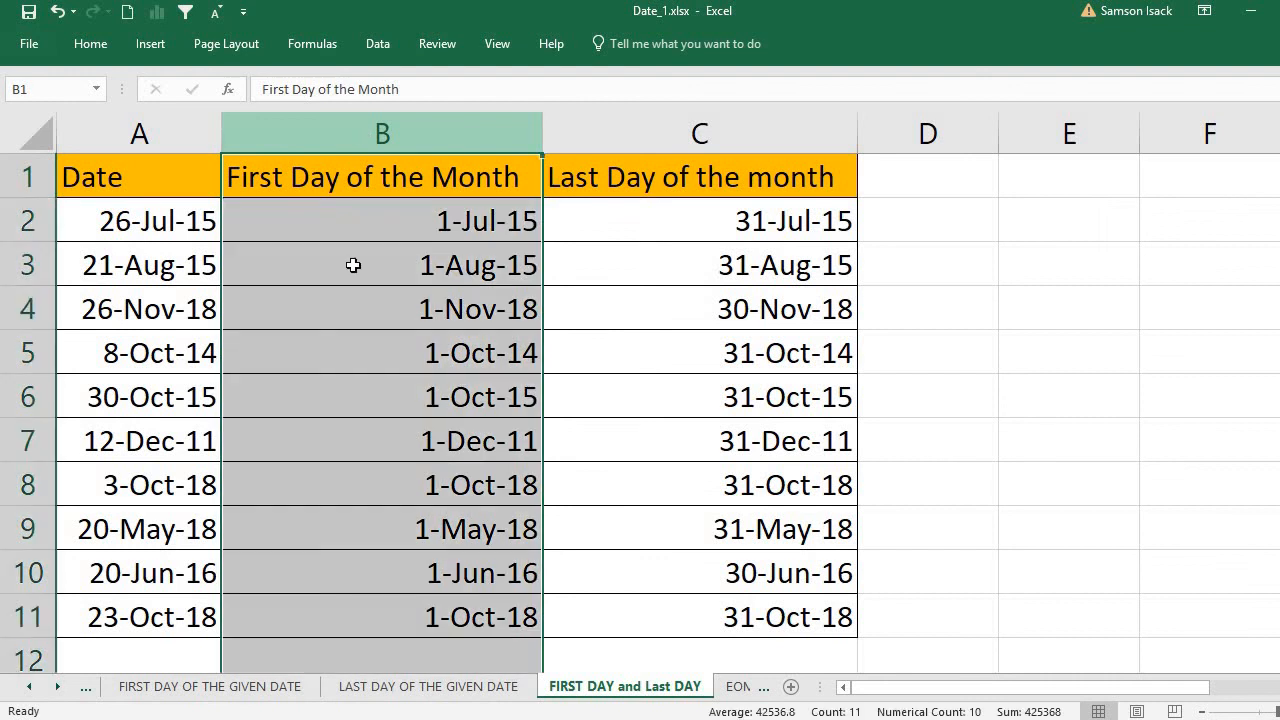
pyautogui.rightClick(351, 263)
pyautogui.press('Escape')
pyautogui.hotkey('ctrl', 'shift', '+')
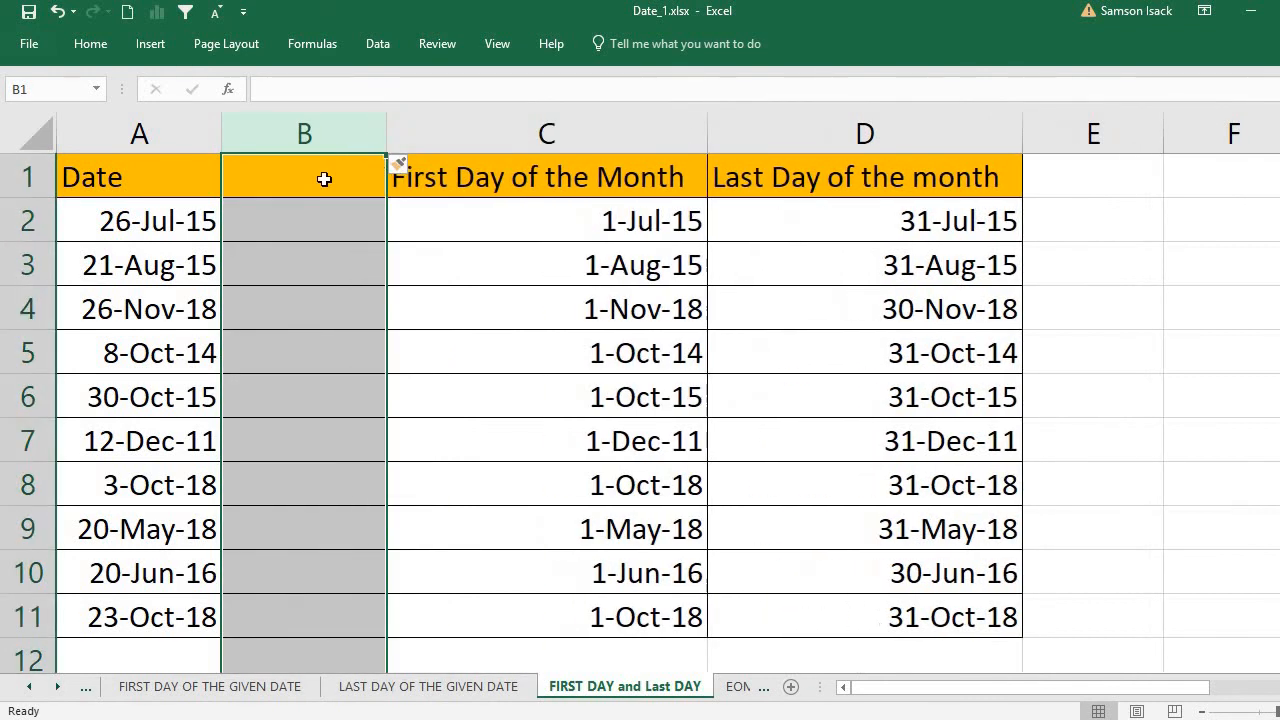
pyautogui.click(324, 180)
pyautogui.write('FD')
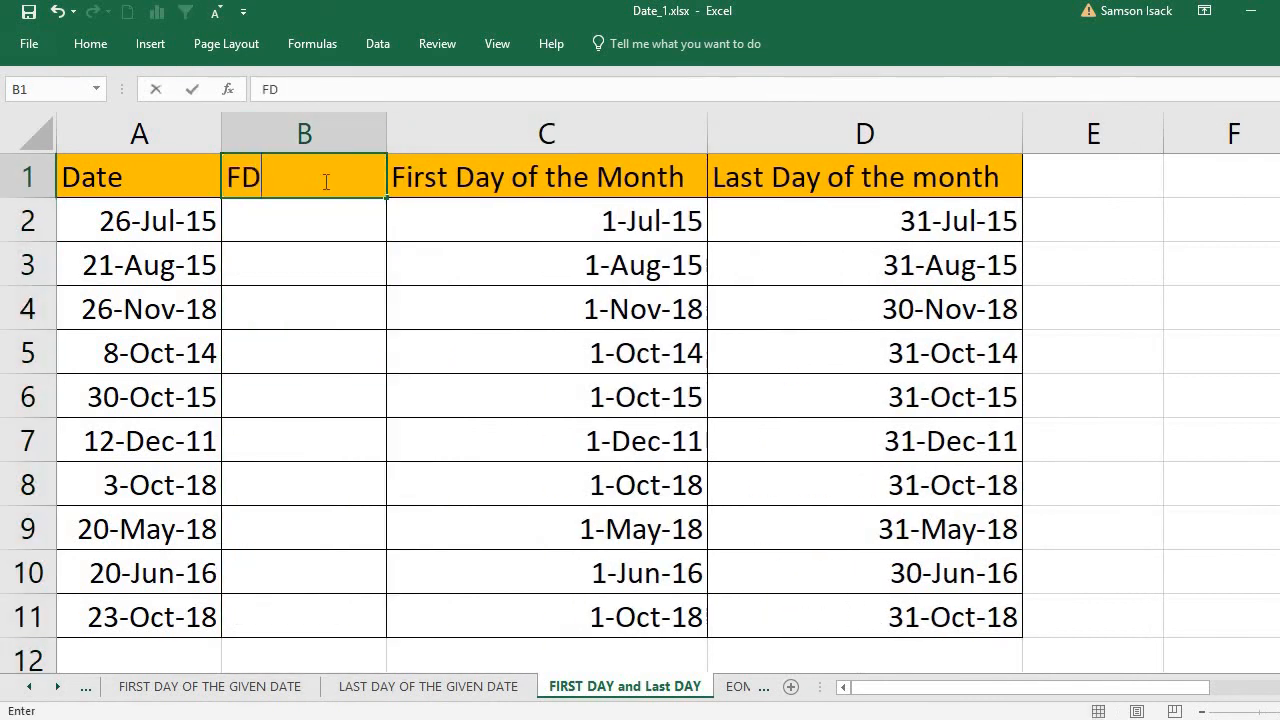
# Enter the formula =A2-DAY(A2) in cell B2 under the FD header.
pyautogui.click(292, 217)
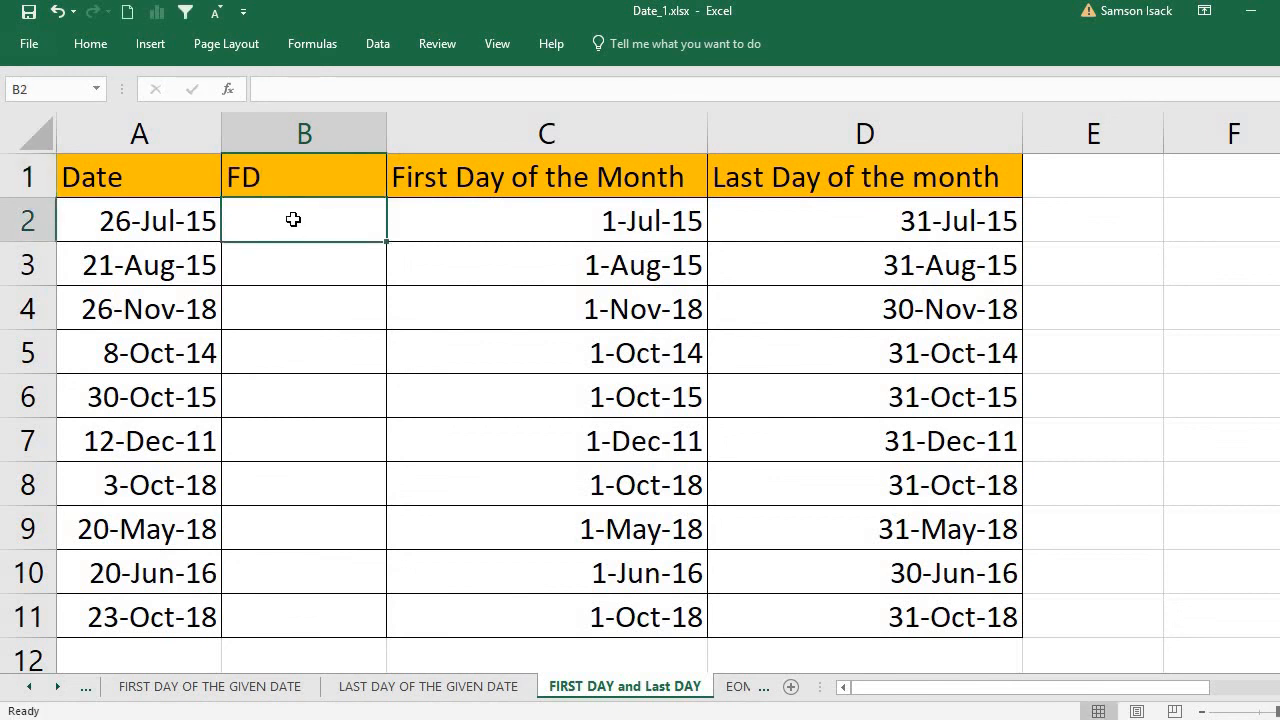
pyautogui.write('=')
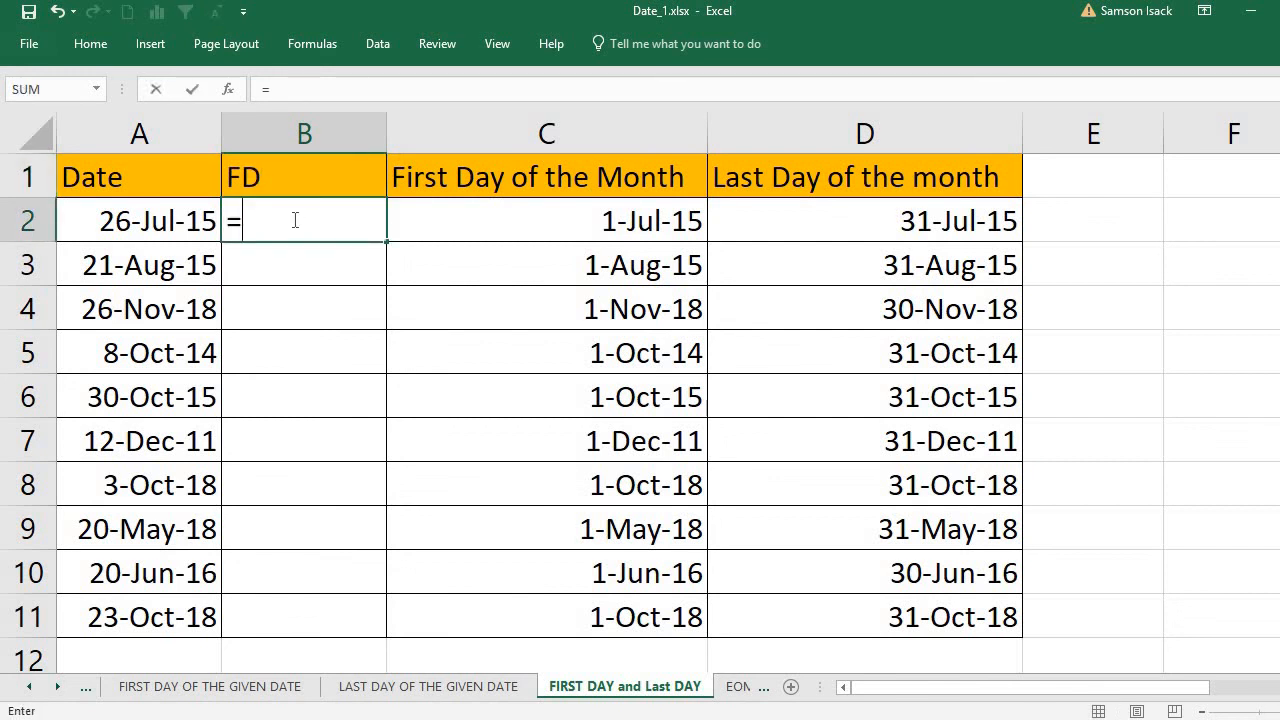
pyautogui.click(187, 224)
pyautogui.write('-')
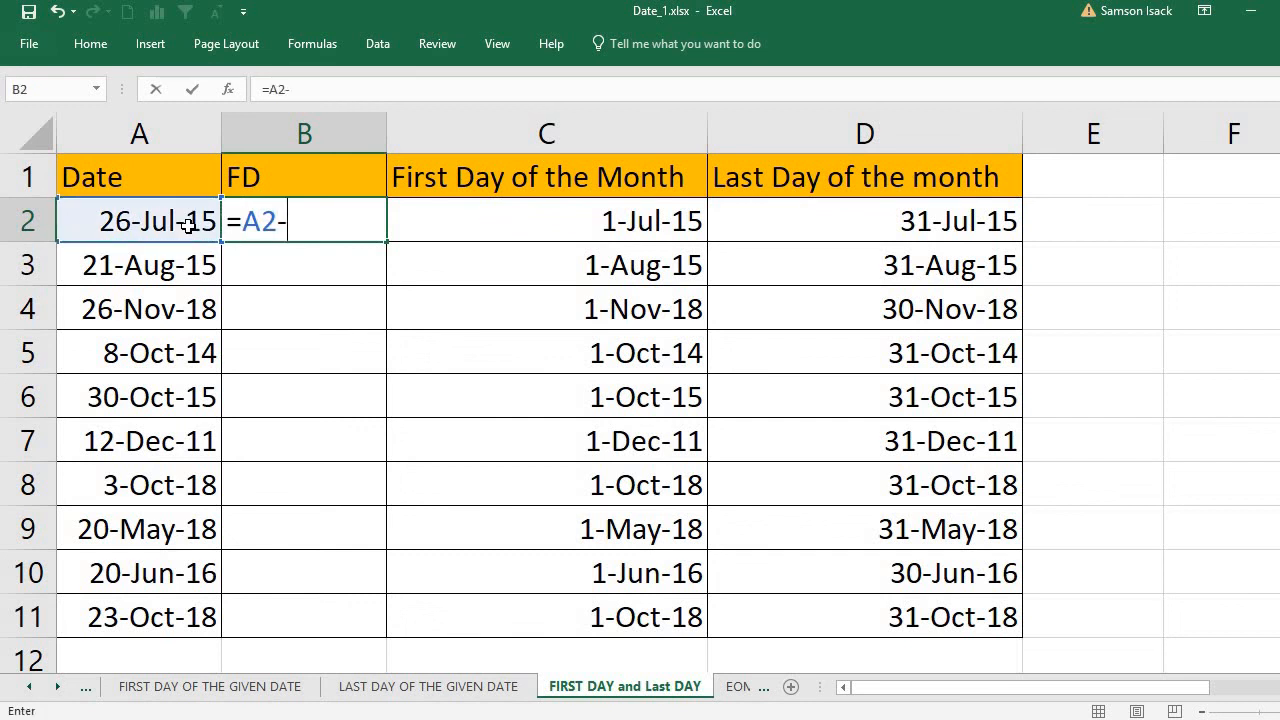
pyautogui.click(187, 224)
pyautogui.write('DATY')
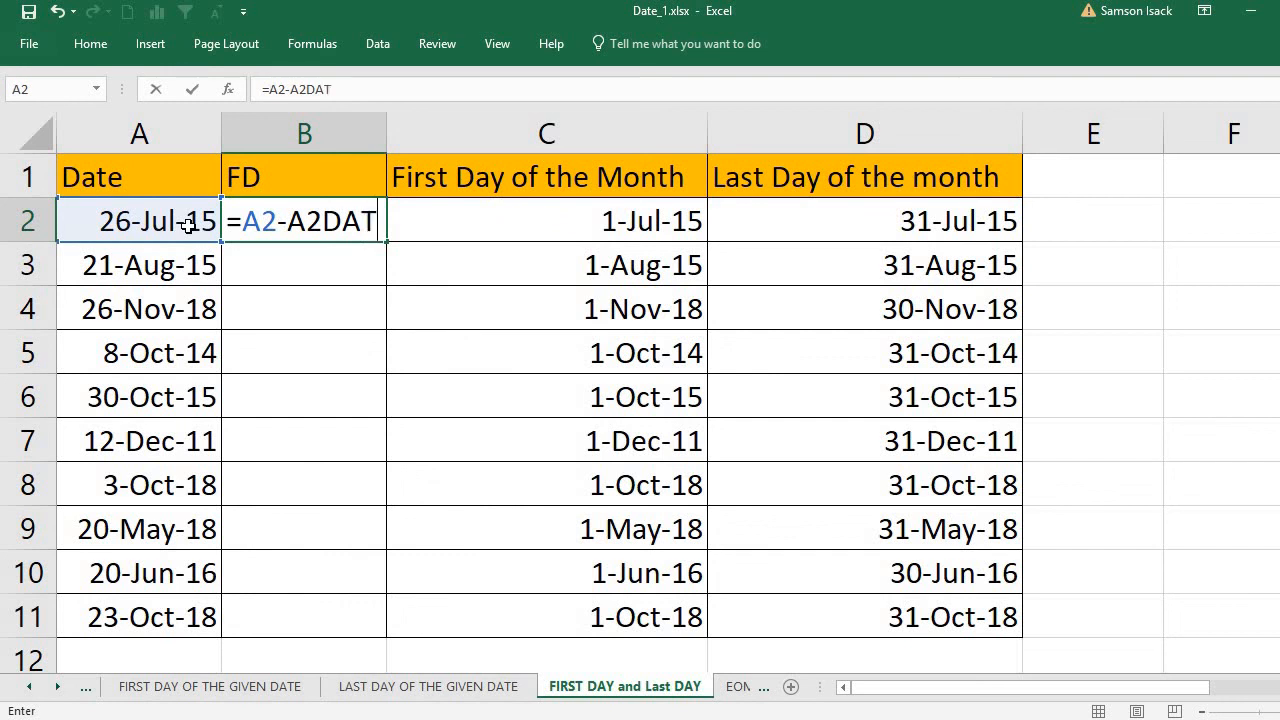
pyautogui.press('BackSpace')
pyautogui.press('BackSpace')
pyautogui.press('BackSpace')
pyautogui.press('BackSpace')
pyautogui.press('BackSpace')
pyautogui.press('BackSpace')
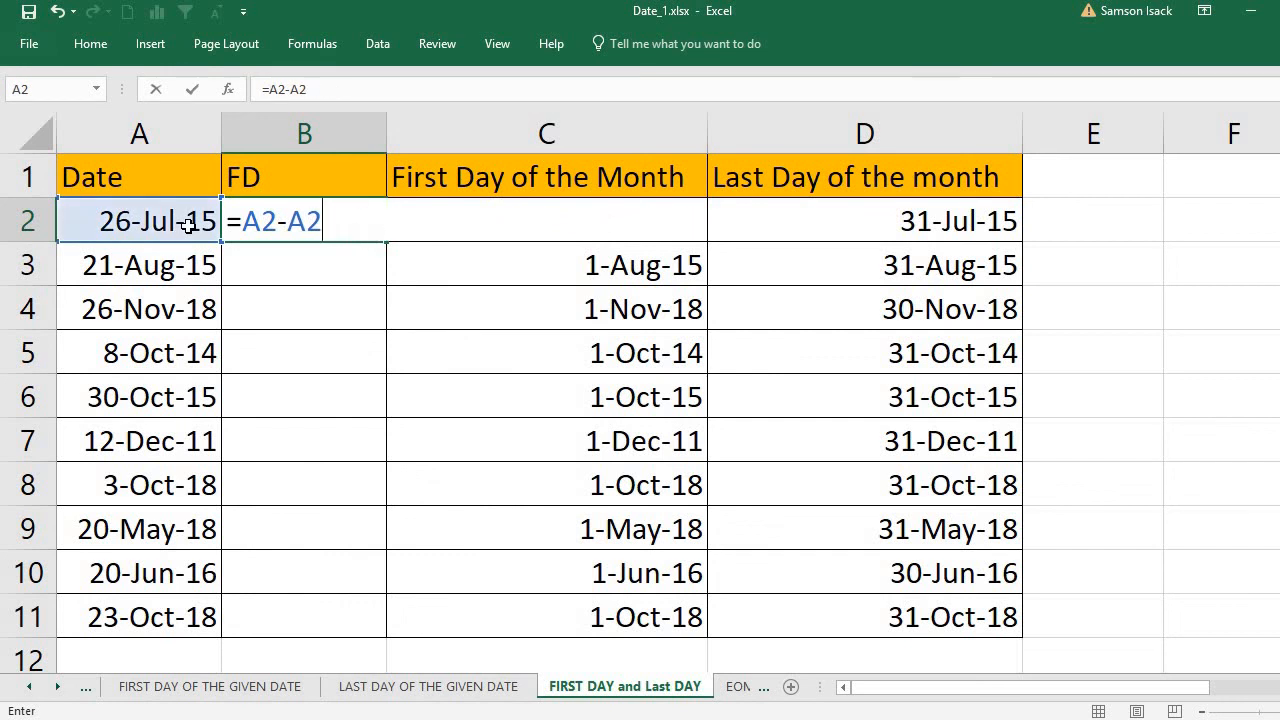
pyautogui.write('DAY(')
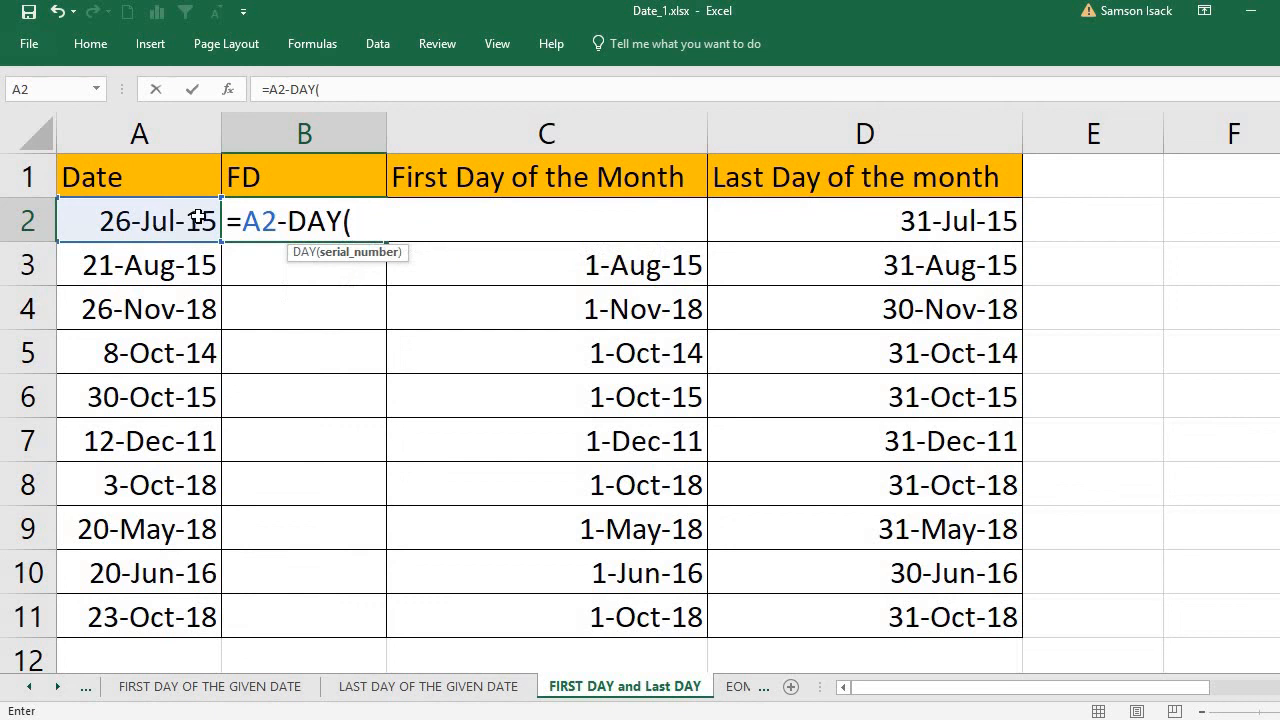
pyautogui.click(200, 220)
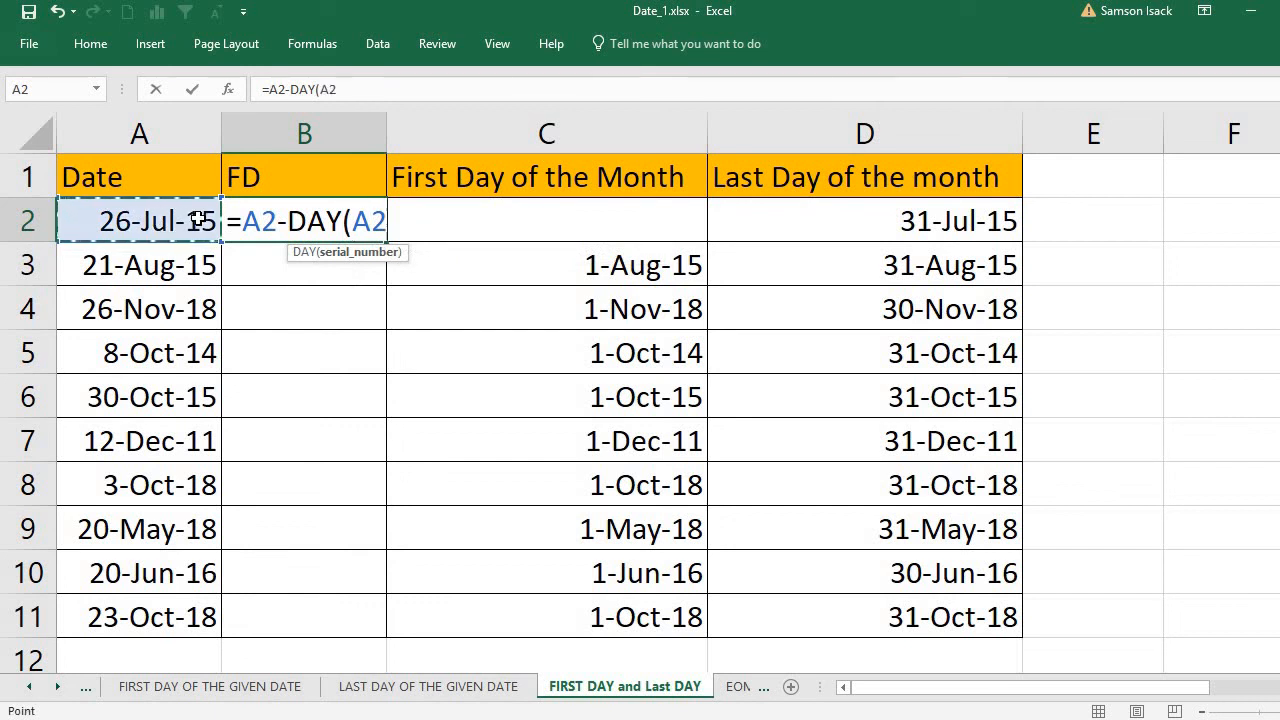
pyautogui.write(')')
pyautogui.press('Return')
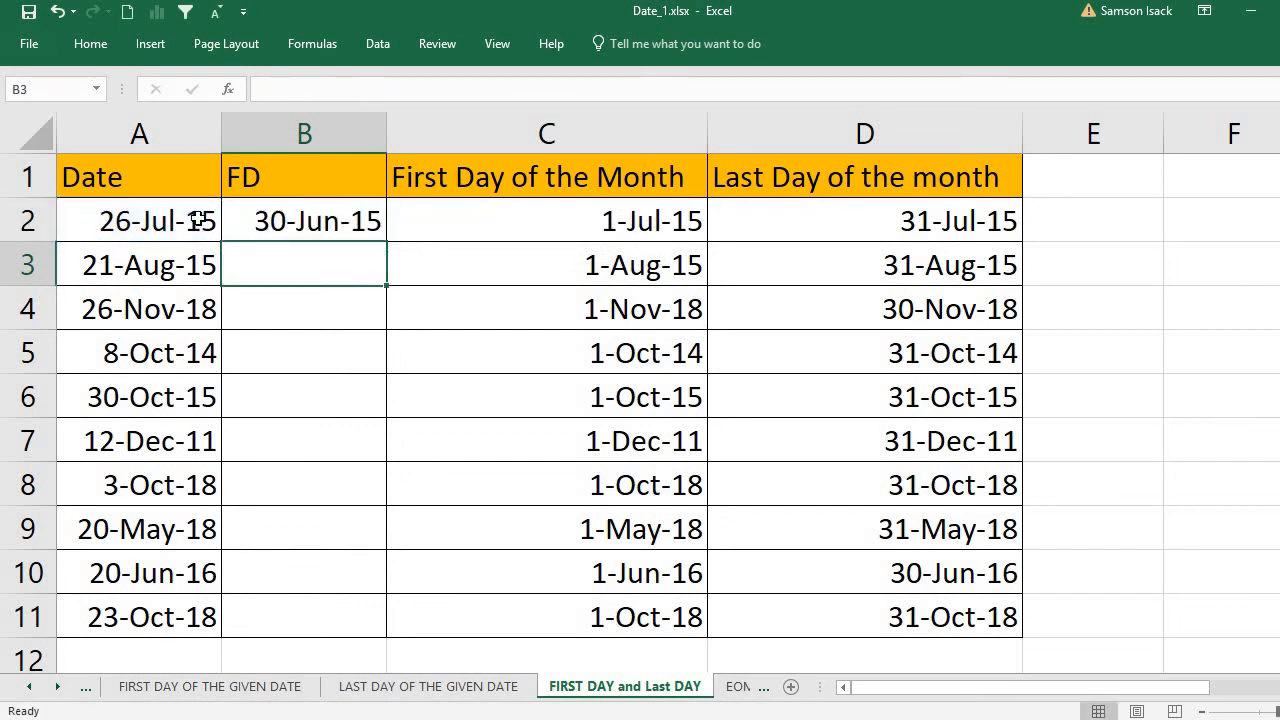
# Compare B2 with the EOMONTH formula in C2, add +1 to make B2 =A2-DAY(A2)+1, and review the edited formula.
pyautogui.click(300, 214)
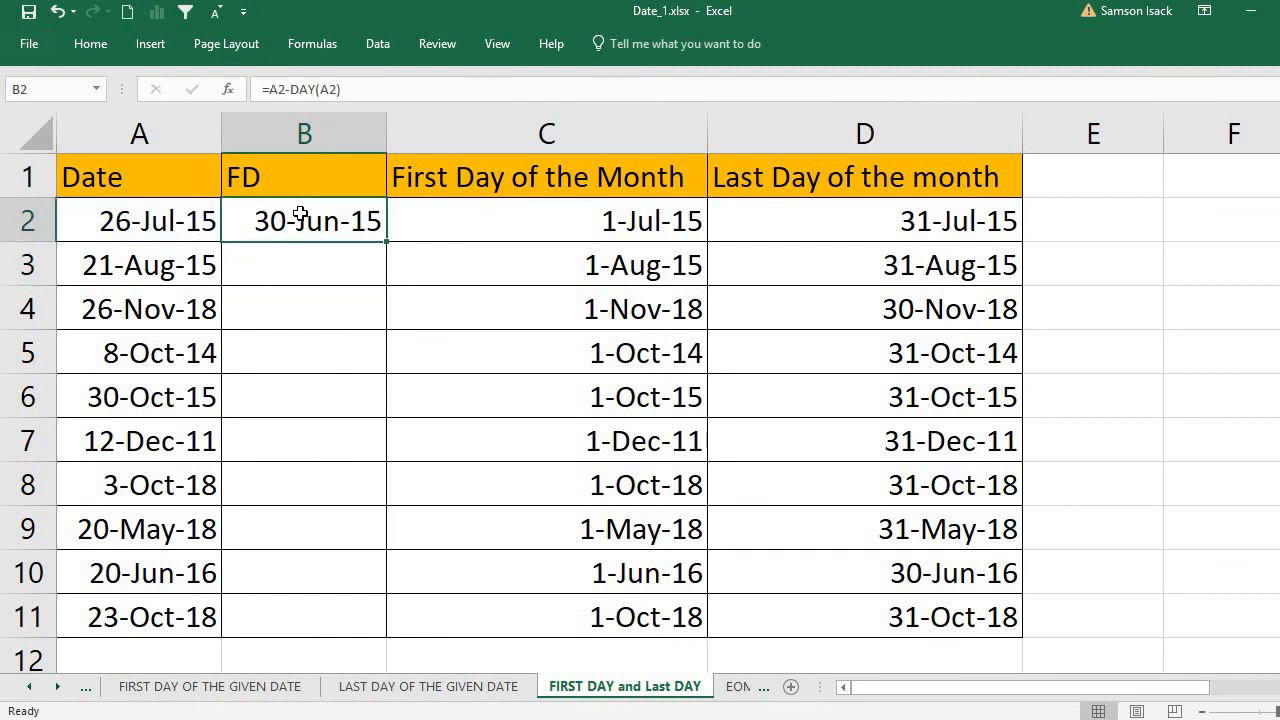
pyautogui.click(569, 216)
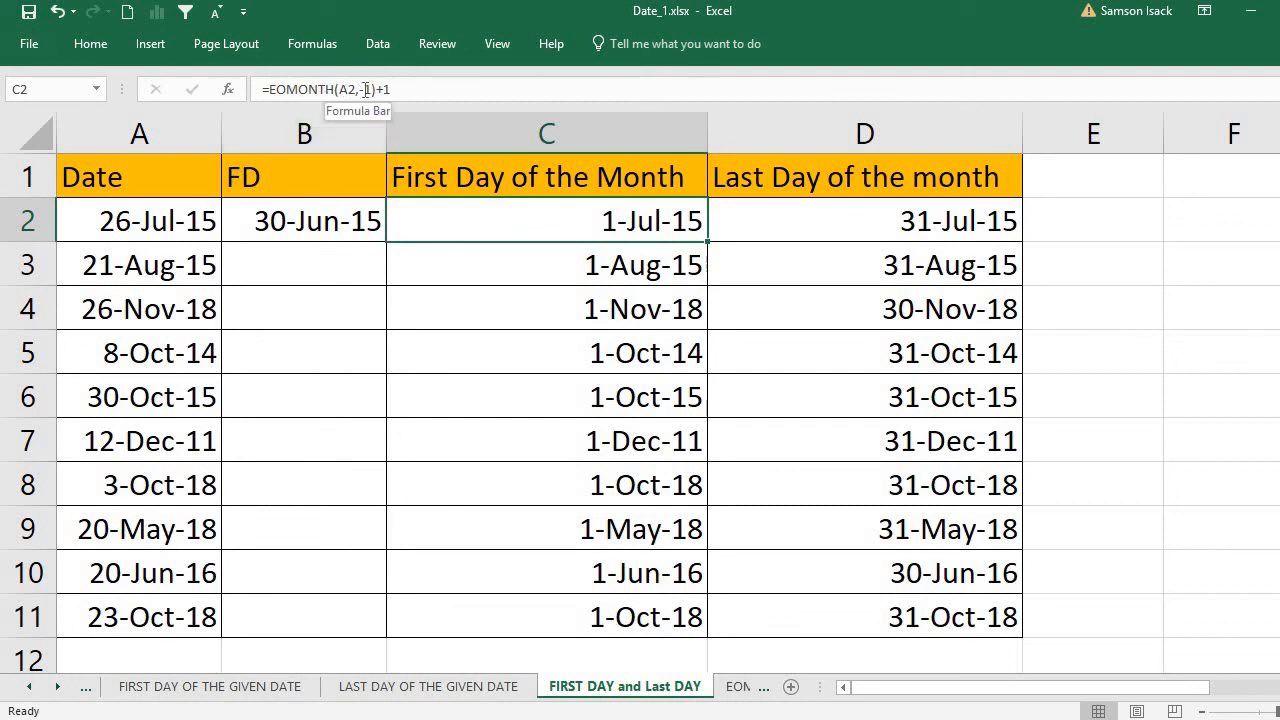
pyautogui.click(310, 220)
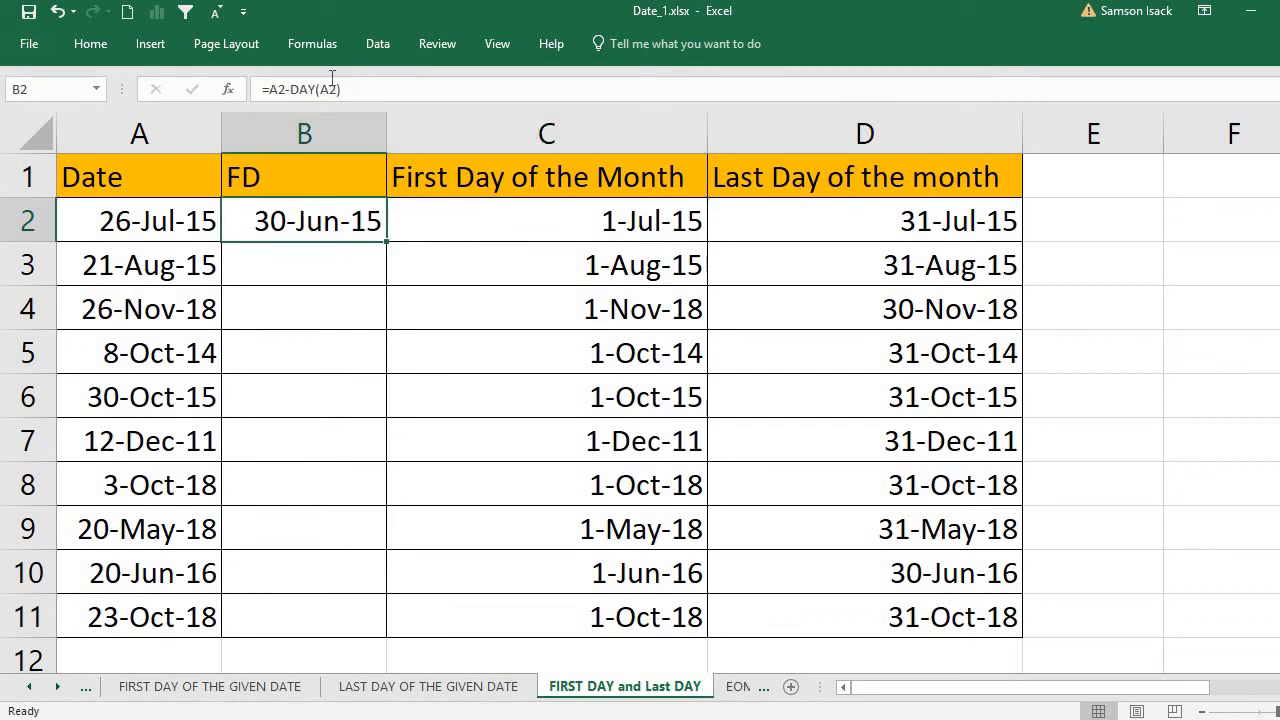
pyautogui.click(367, 89)
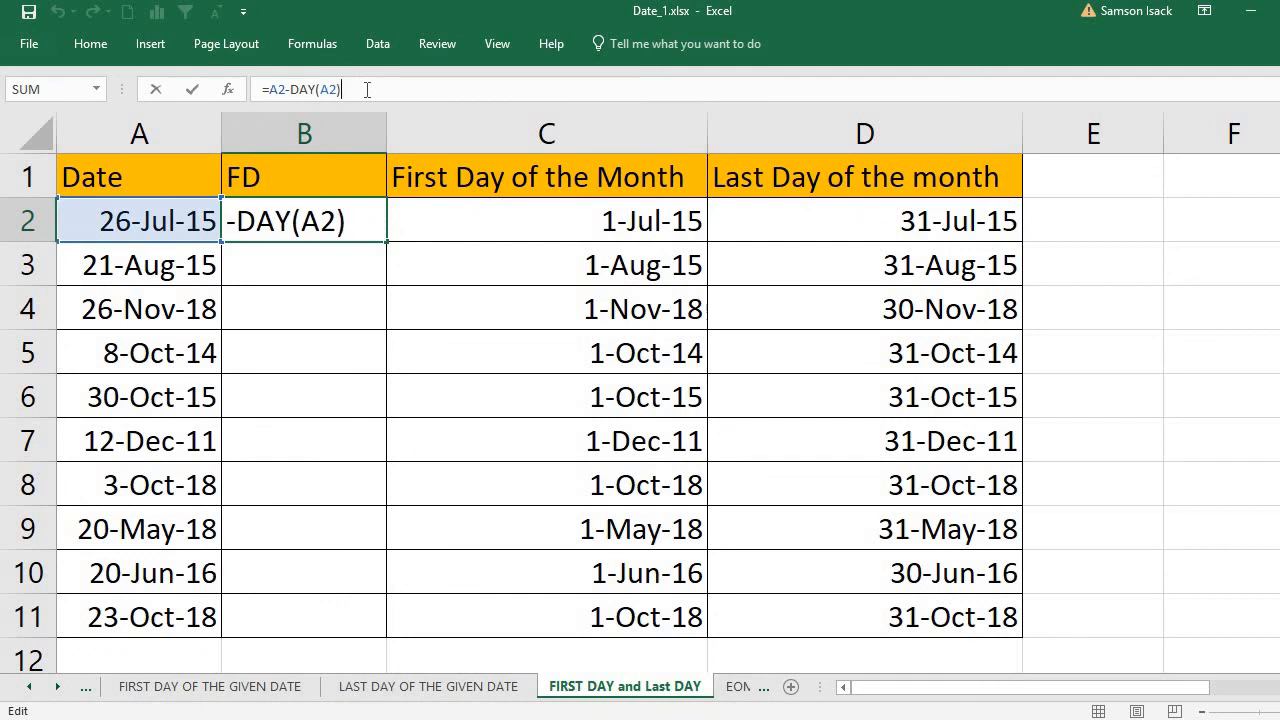
pyautogui.write('+1')
pyautogui.press('Return')
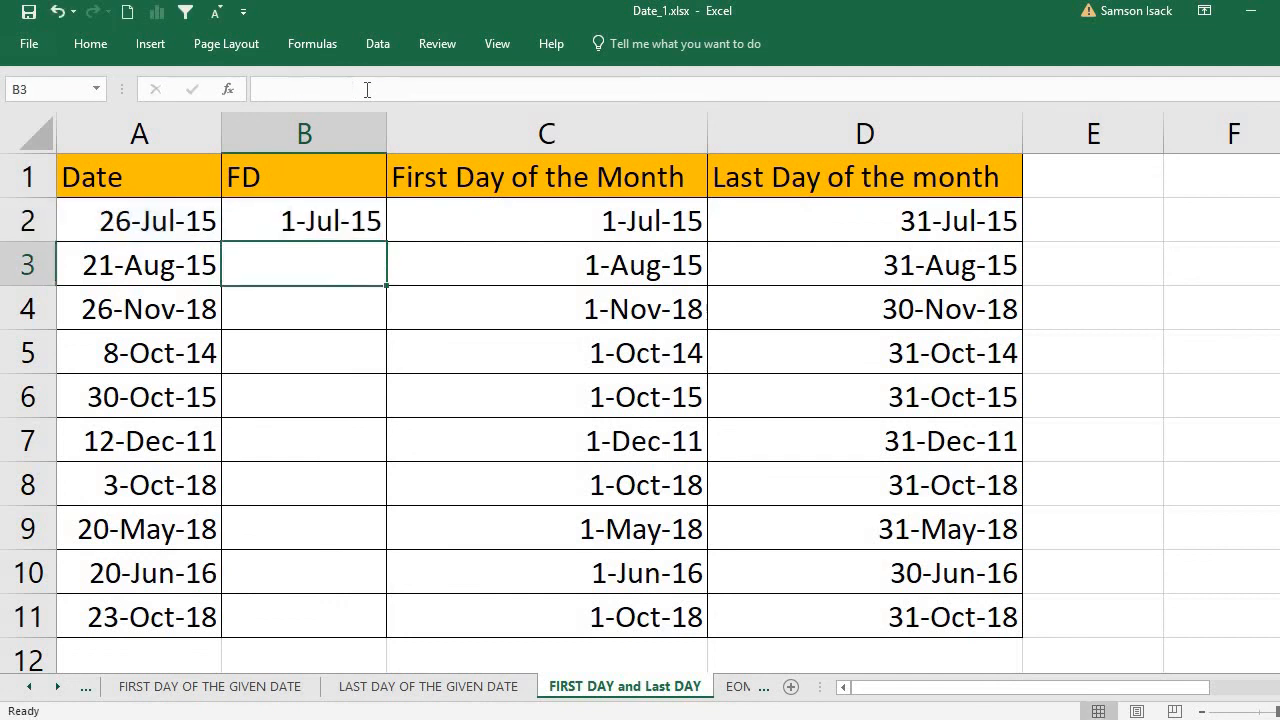
pyautogui.click(332, 232)
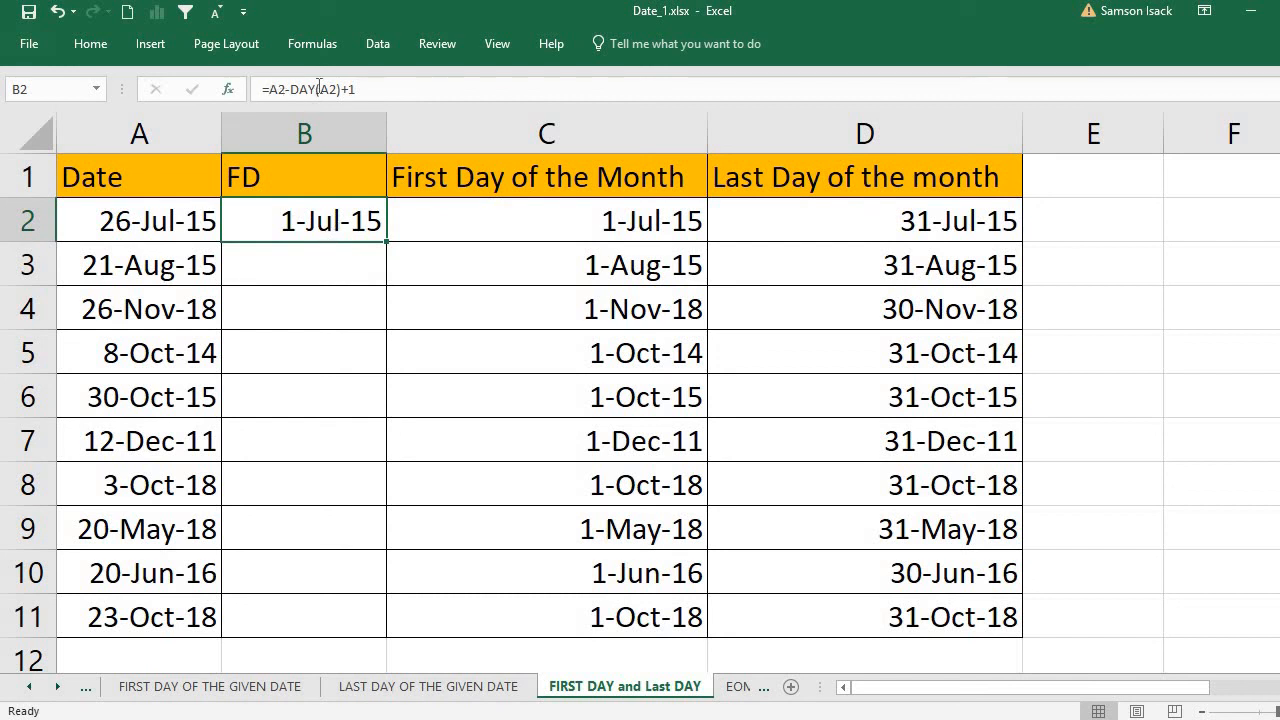
# Enter the formula =A3-DAY(A3)+1 in cell B3 of the FD column.
pyautogui.click(285, 261)
pyautogui.write('=')
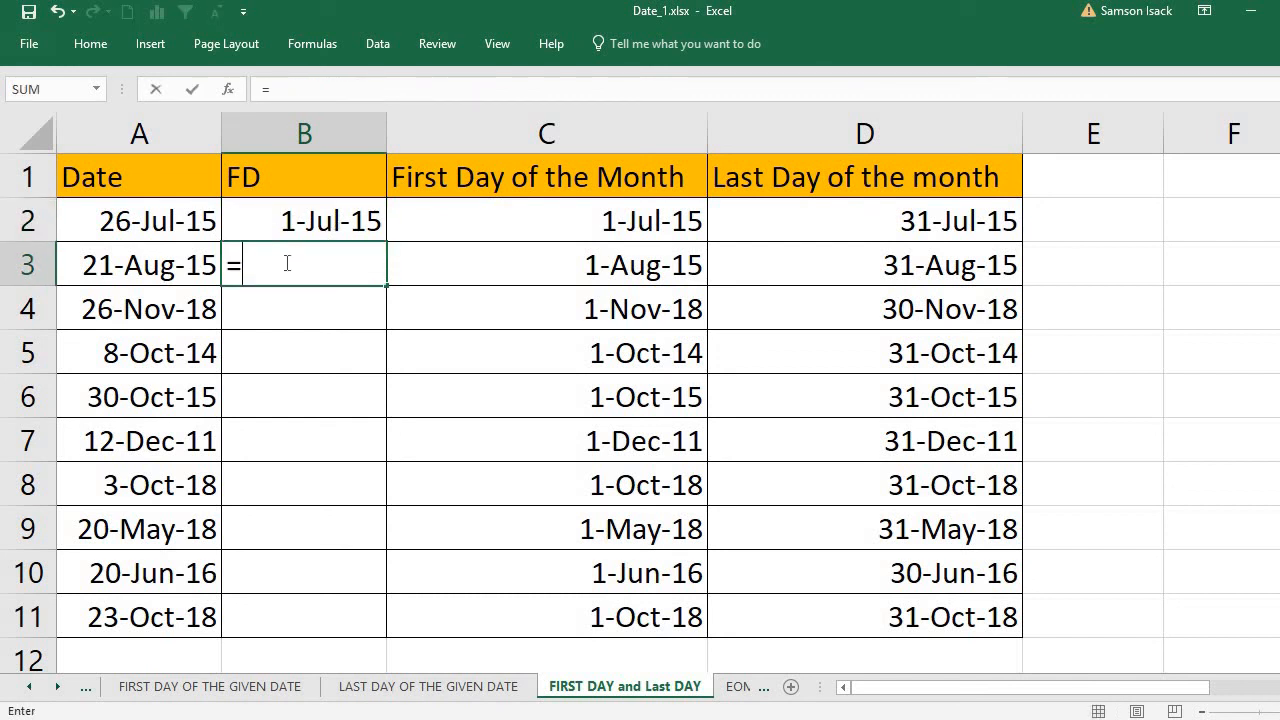
pyautogui.click(171, 268)
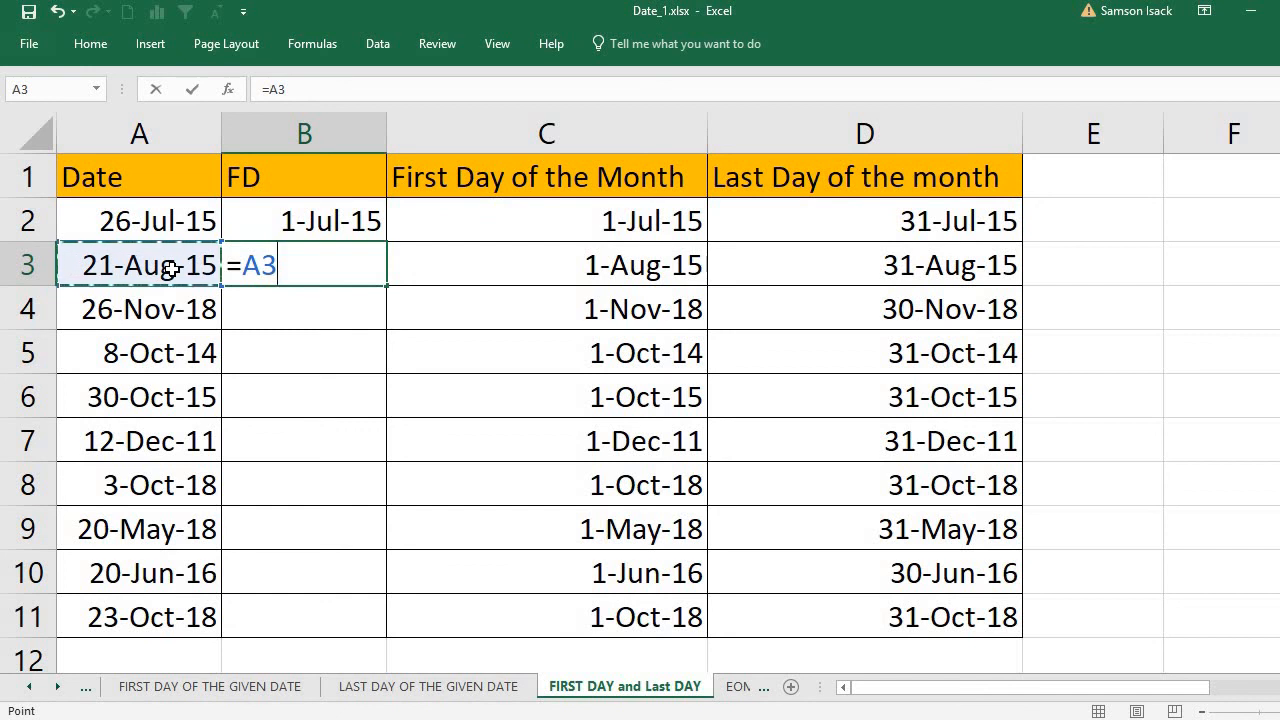
pyautogui.write('-')
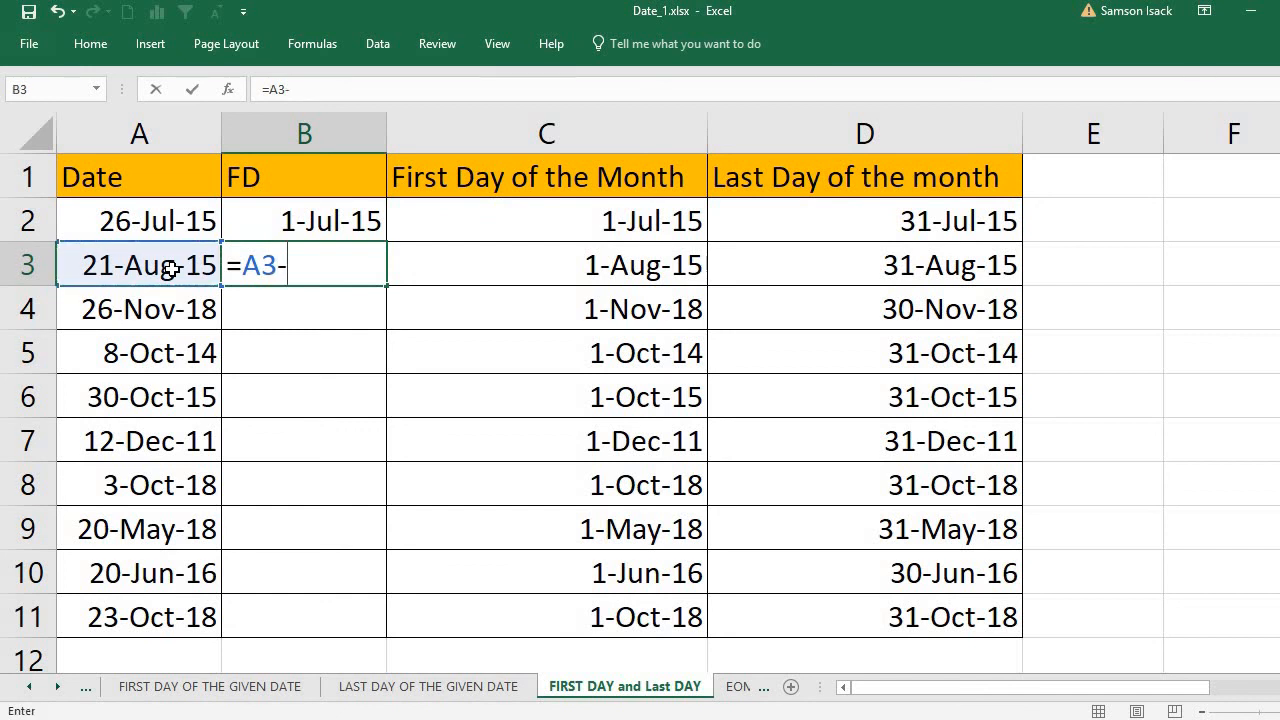
pyautogui.write('DAY(')
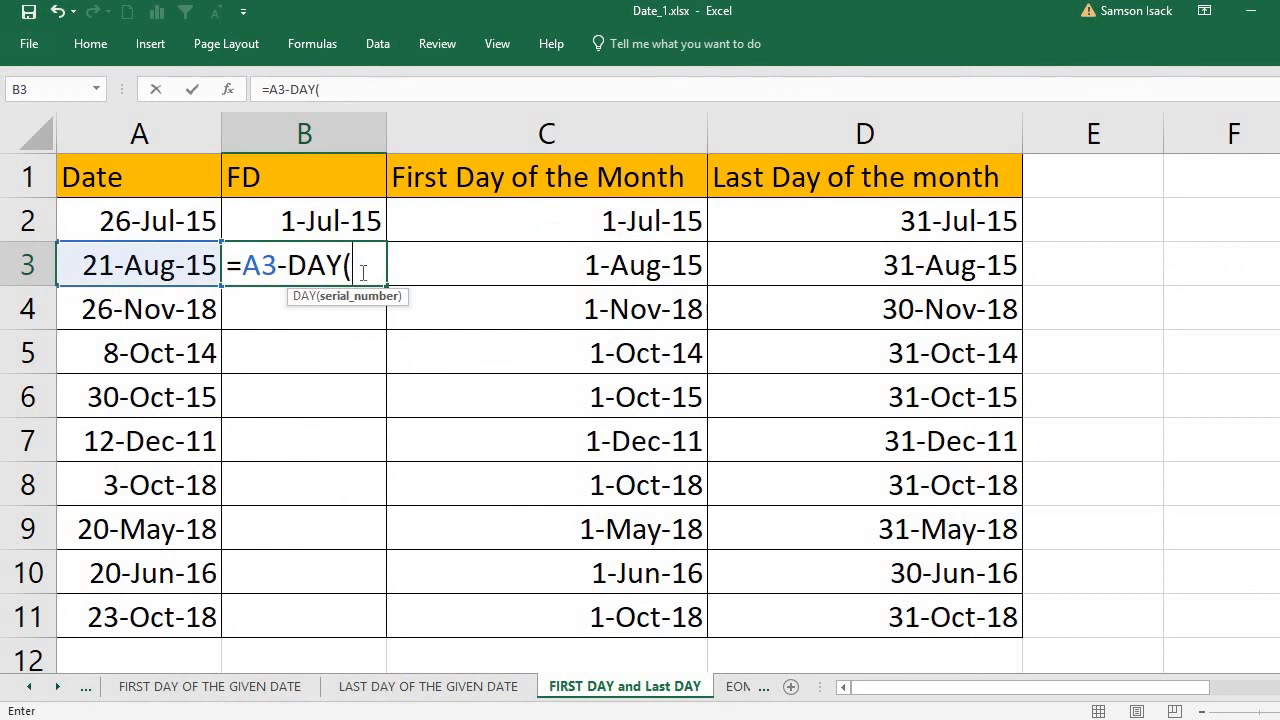
pyautogui.click(117, 265)
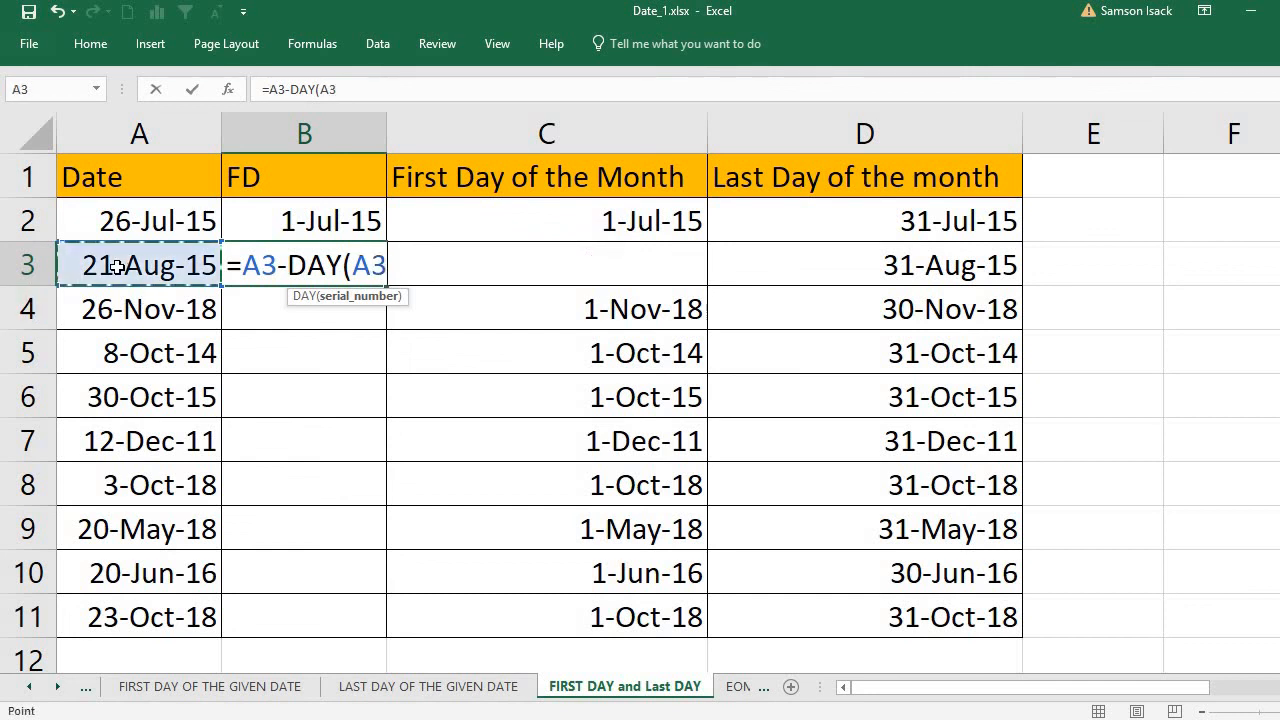
pyautogui.write(')')
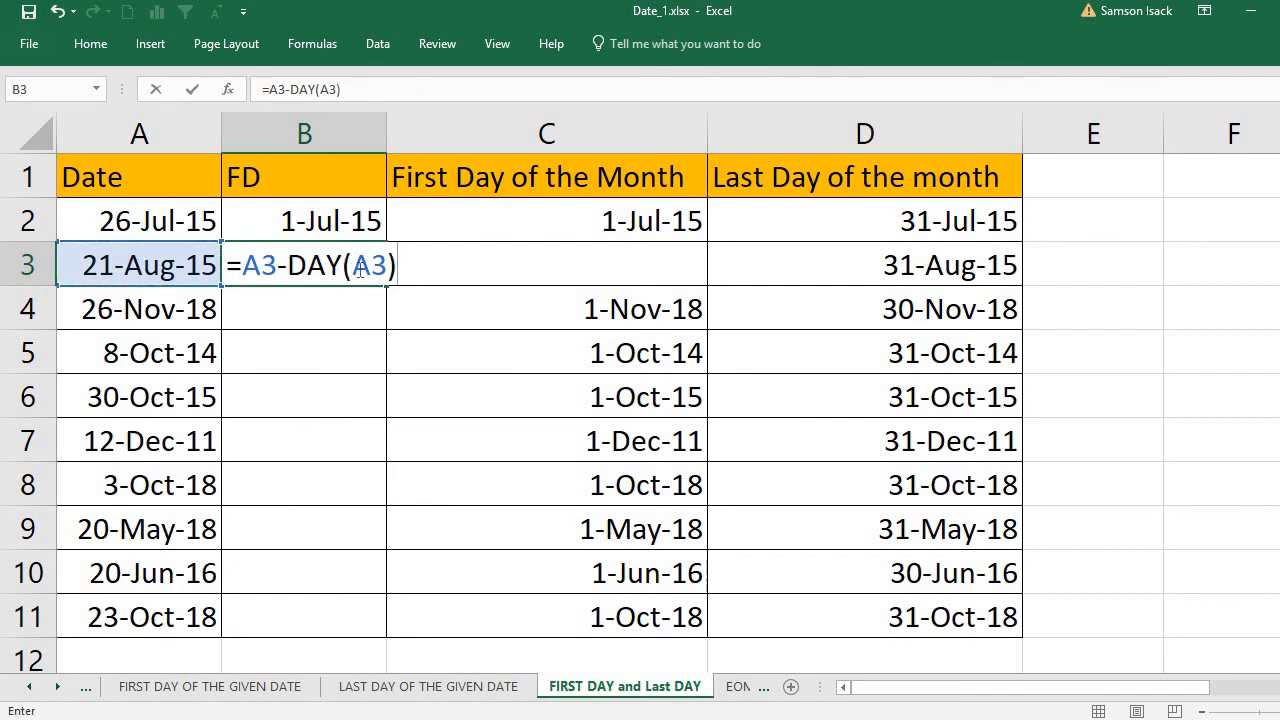
pyautogui.write('+1')
pyautogui.press('Return')
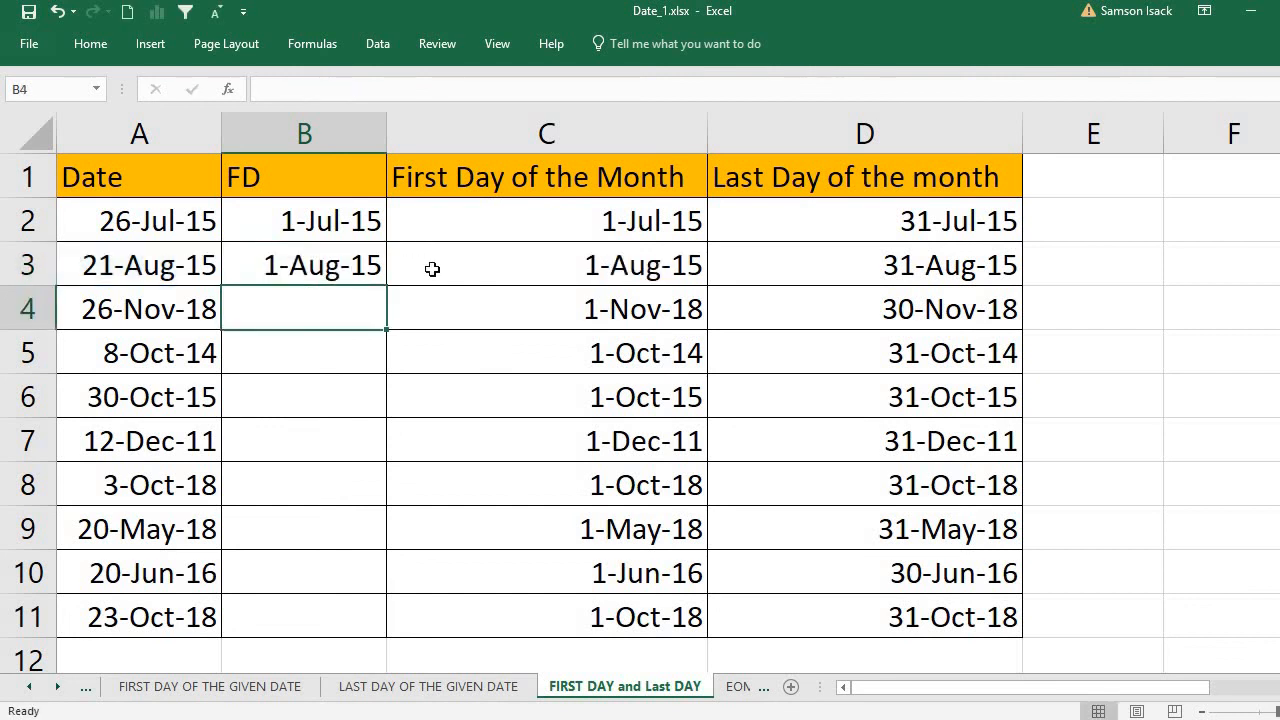
# Fill the first-day formulas from B2:B3 down the FD column through row 11.
pyautogui.click(349, 264)
pyautogui.moveTo(360, 220); pyautogui.dragTo(391, 288)
pyautogui.doubleClick(391, 288)
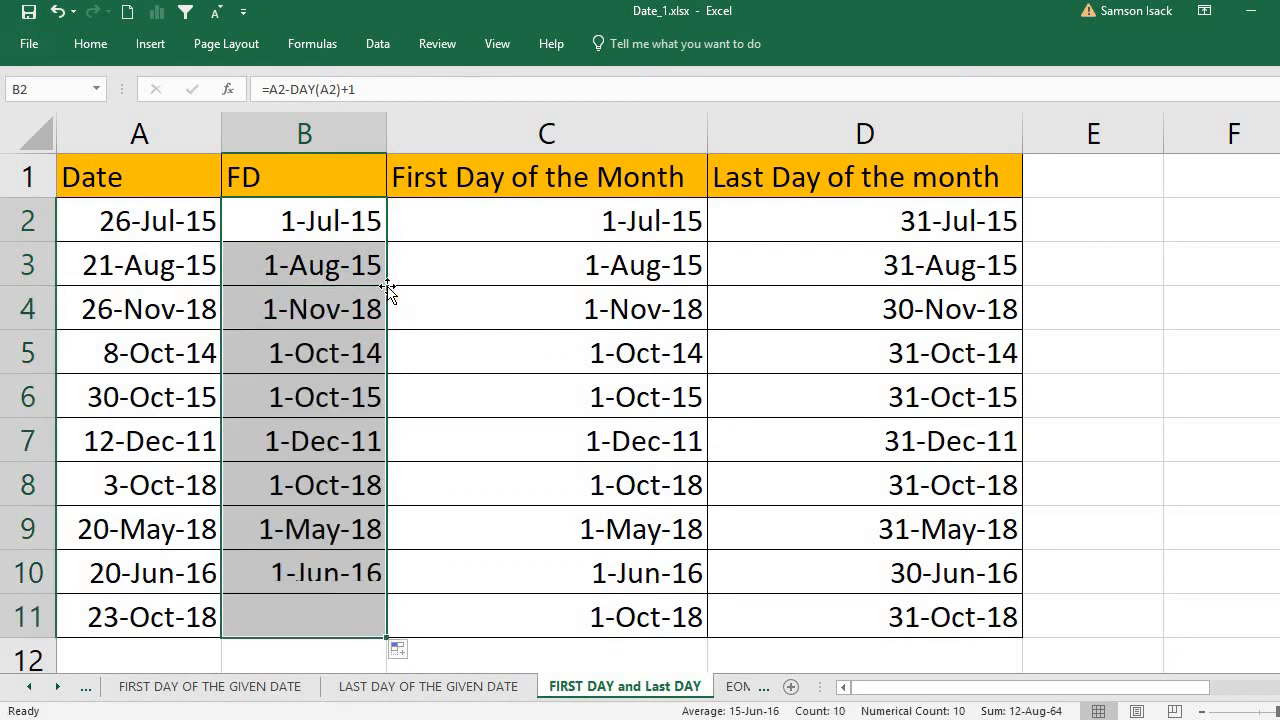
# Narrow the FD column slightly and review the EOMONTH formulas in D2 and C2.
pyautogui.click(337, 164)
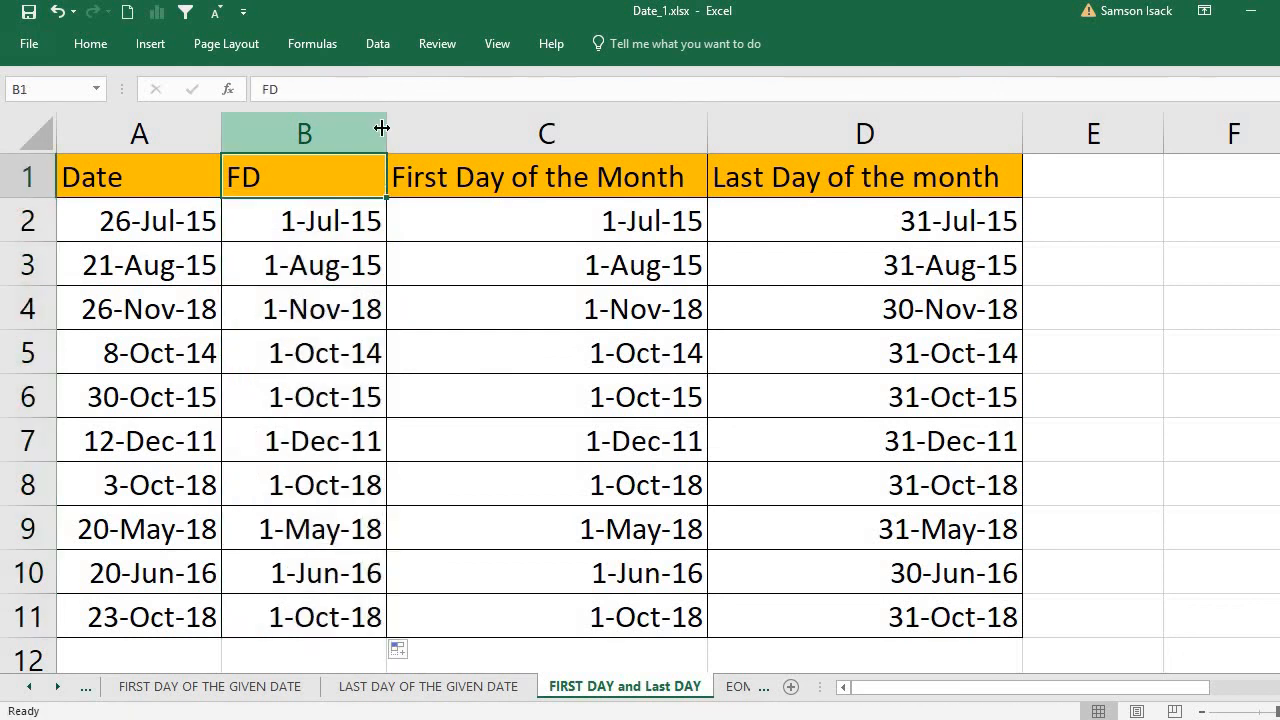
pyautogui.moveTo(381, 126); pyautogui.dragTo(362, 128)
pyautogui.click(807, 209)
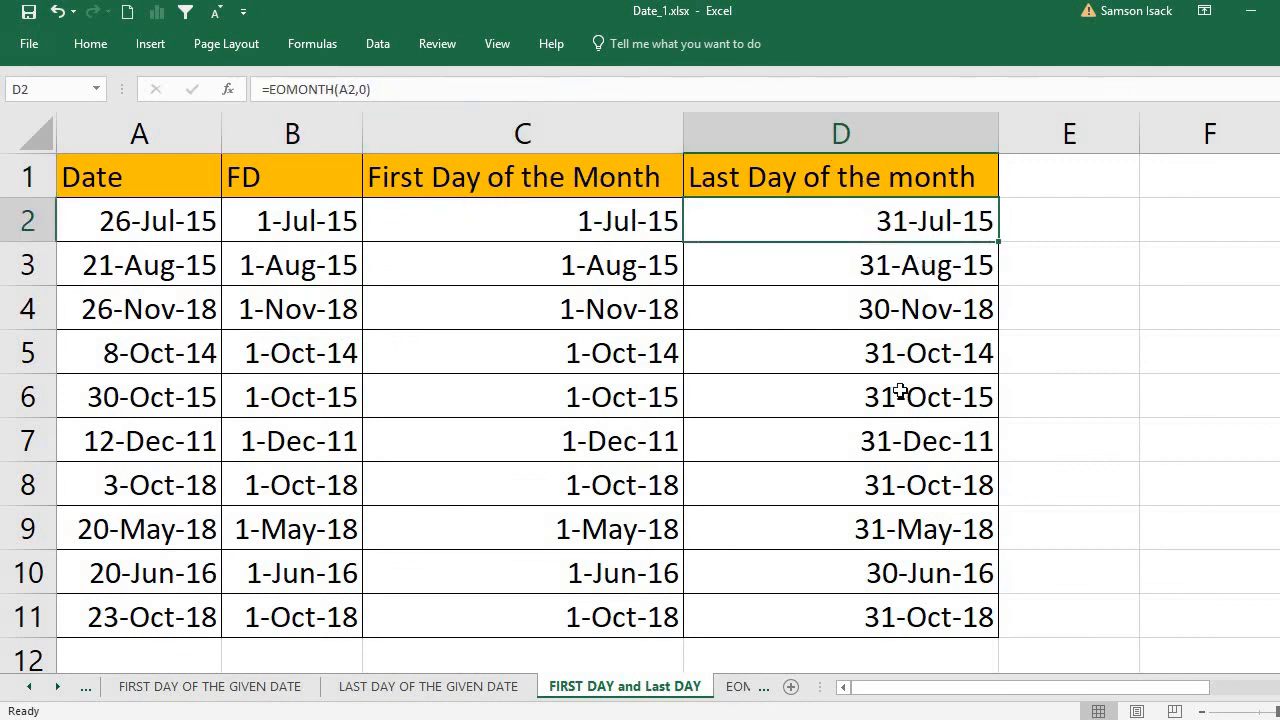
pyautogui.click(477, 214)
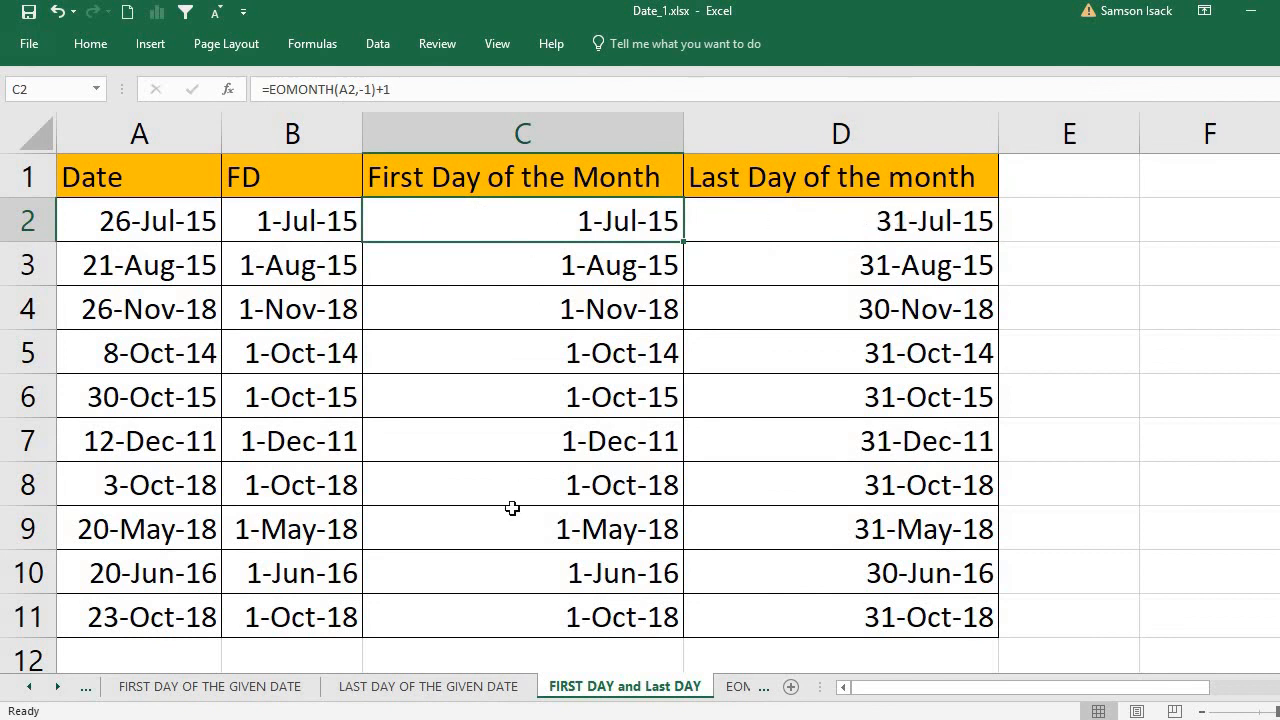